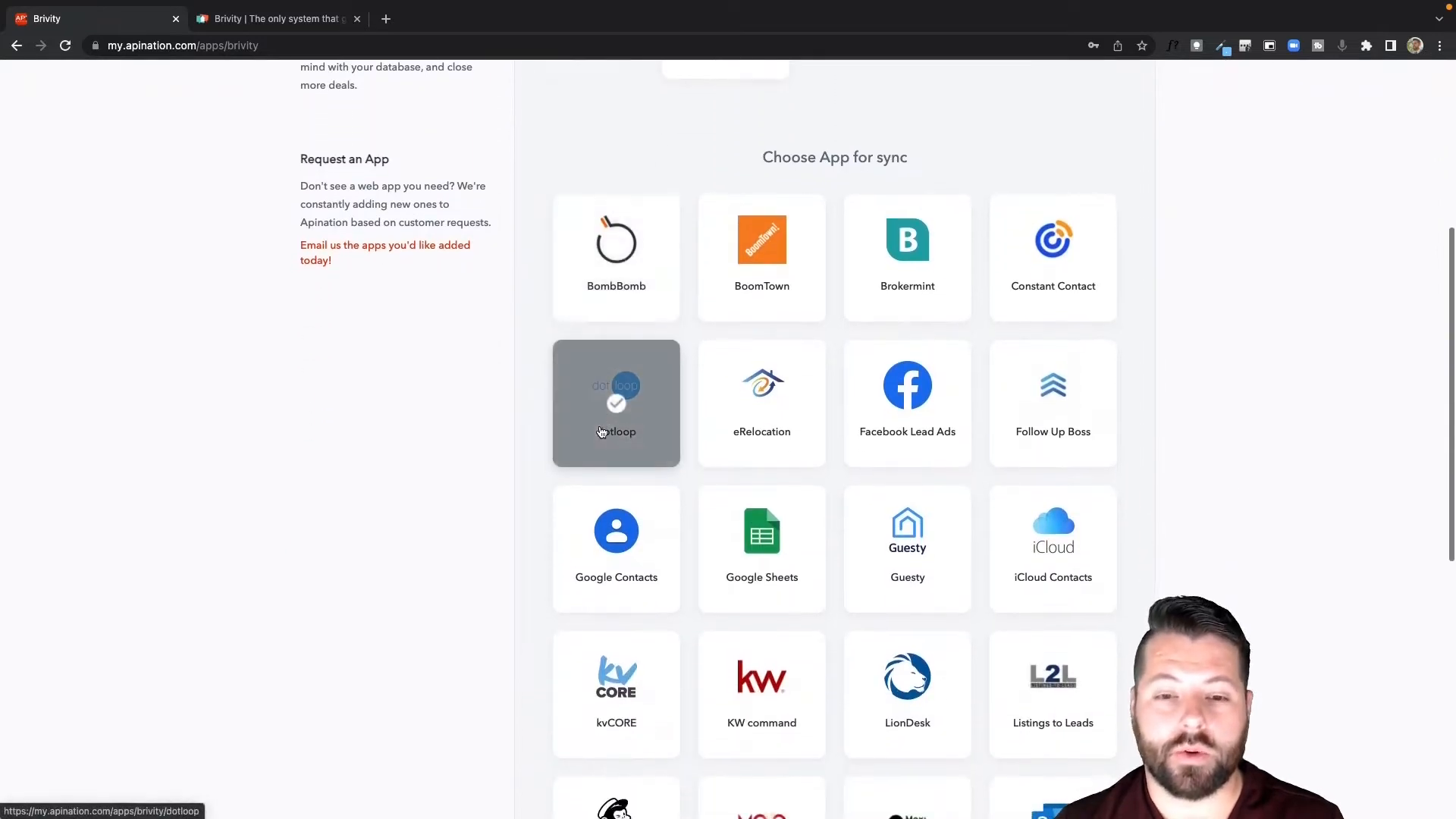
# Choose Google Contacts as the app to sync with Brivity and activate the "Brivity leads to Google Contacts people" sync.
pyautogui.scroll(-1, 600, 433)
pyautogui.click(620, 482)
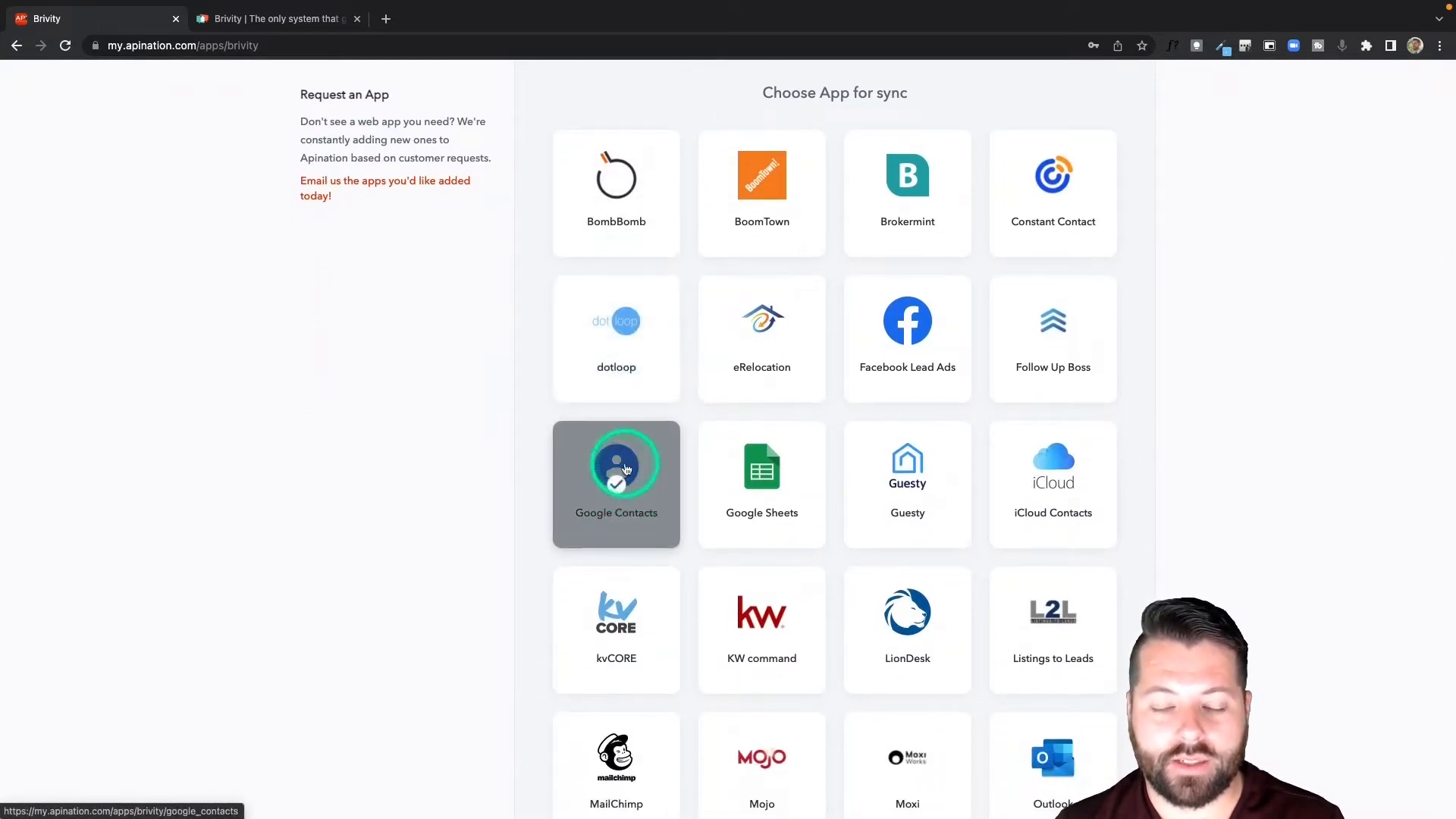
pyautogui.click(627, 469)
pyautogui.scroll(-1, 662, 490)
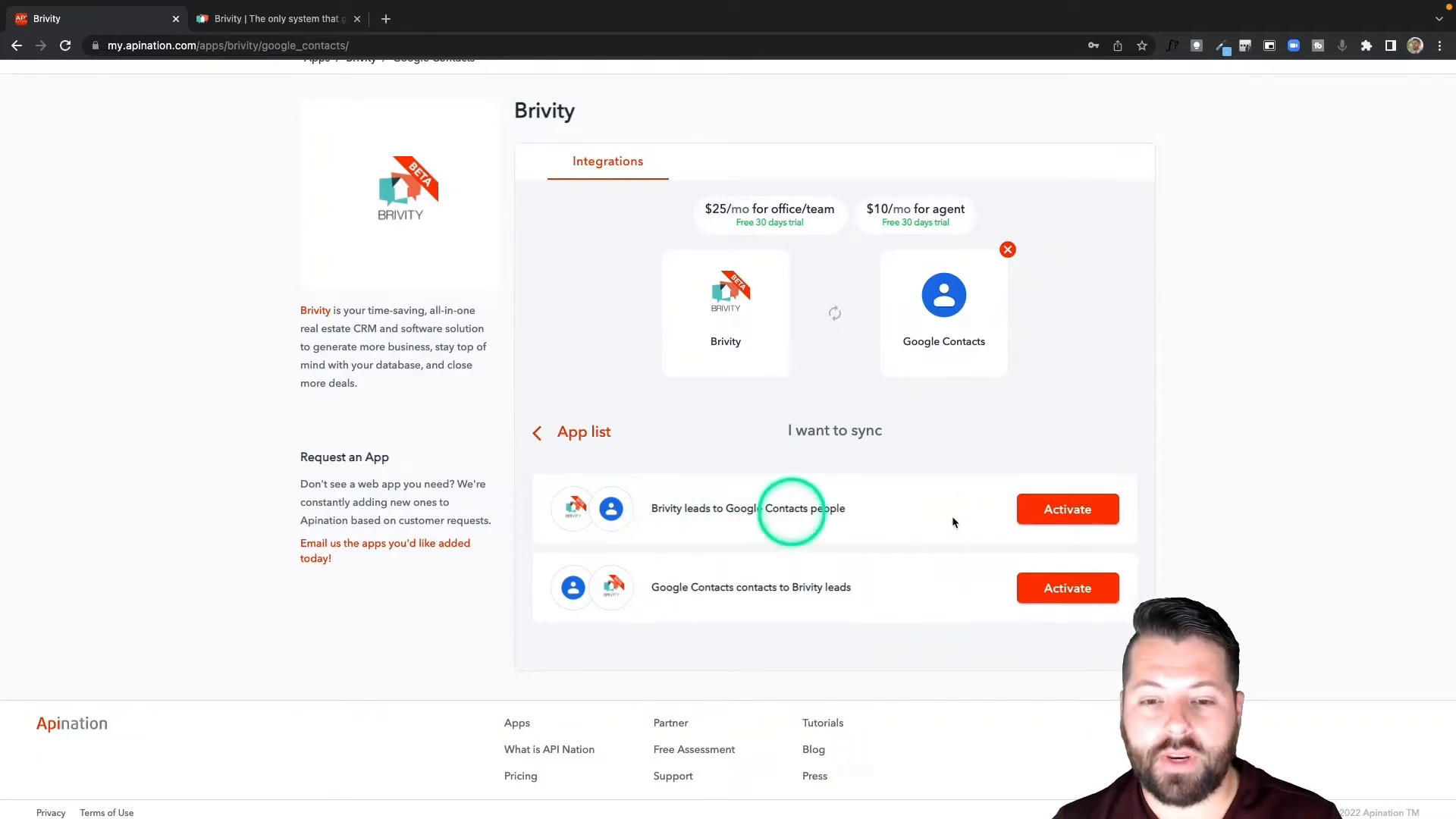
pyautogui.click(1063, 511)
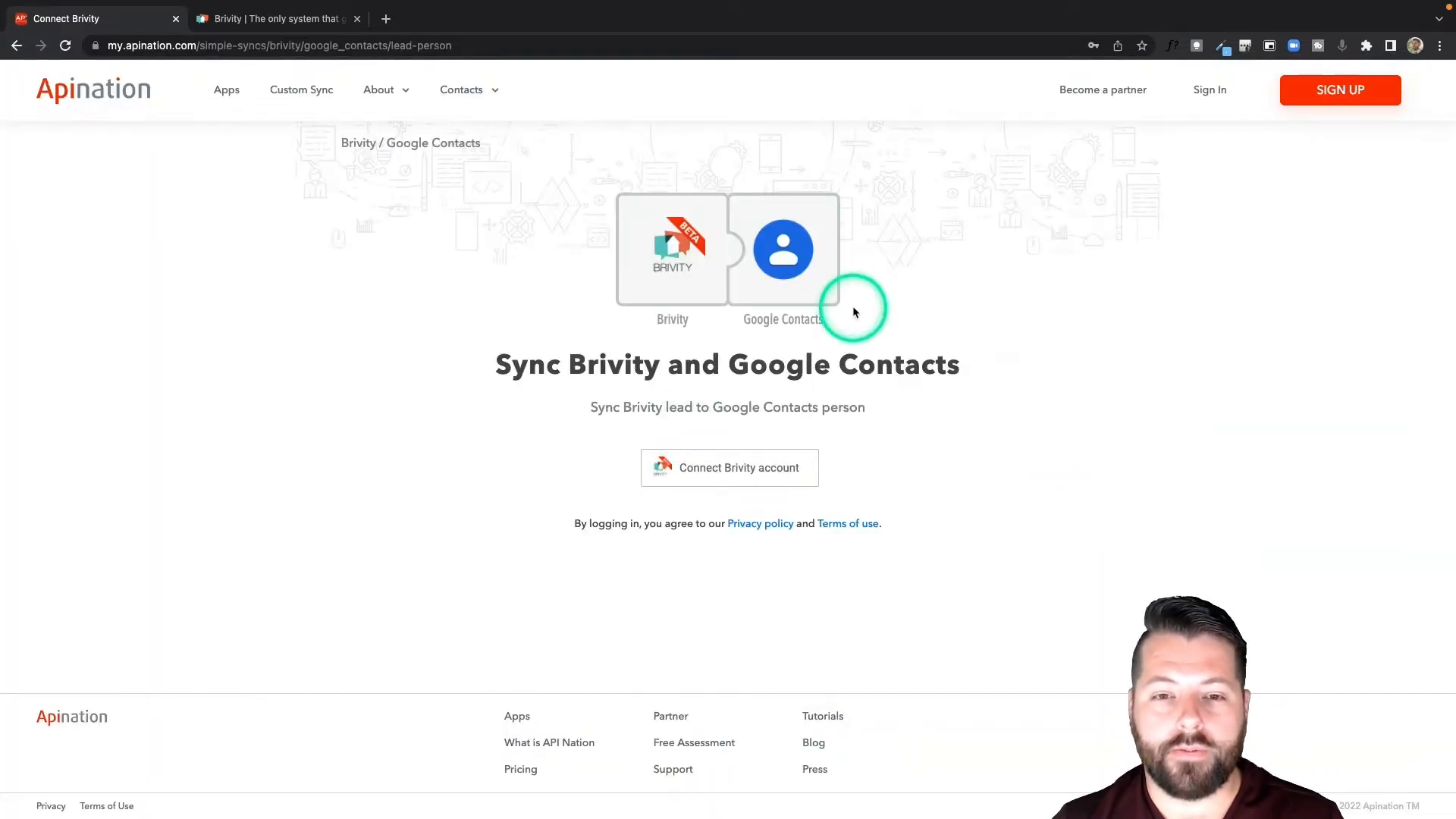
# Connect the Brivity account with its username and password, naming the connection Broker Co.
pyautogui.click(722, 474)
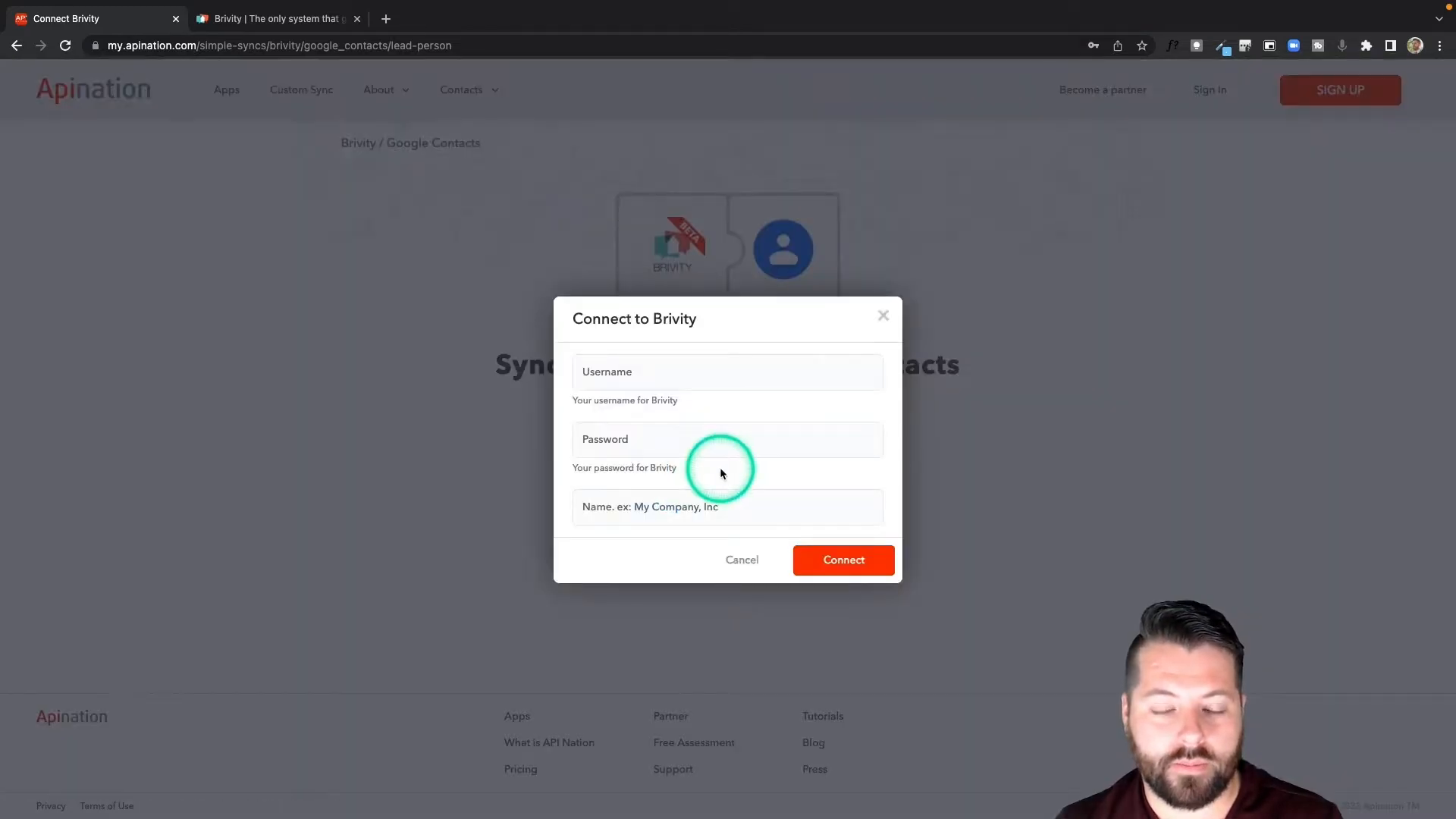
pyautogui.click(572, 379)
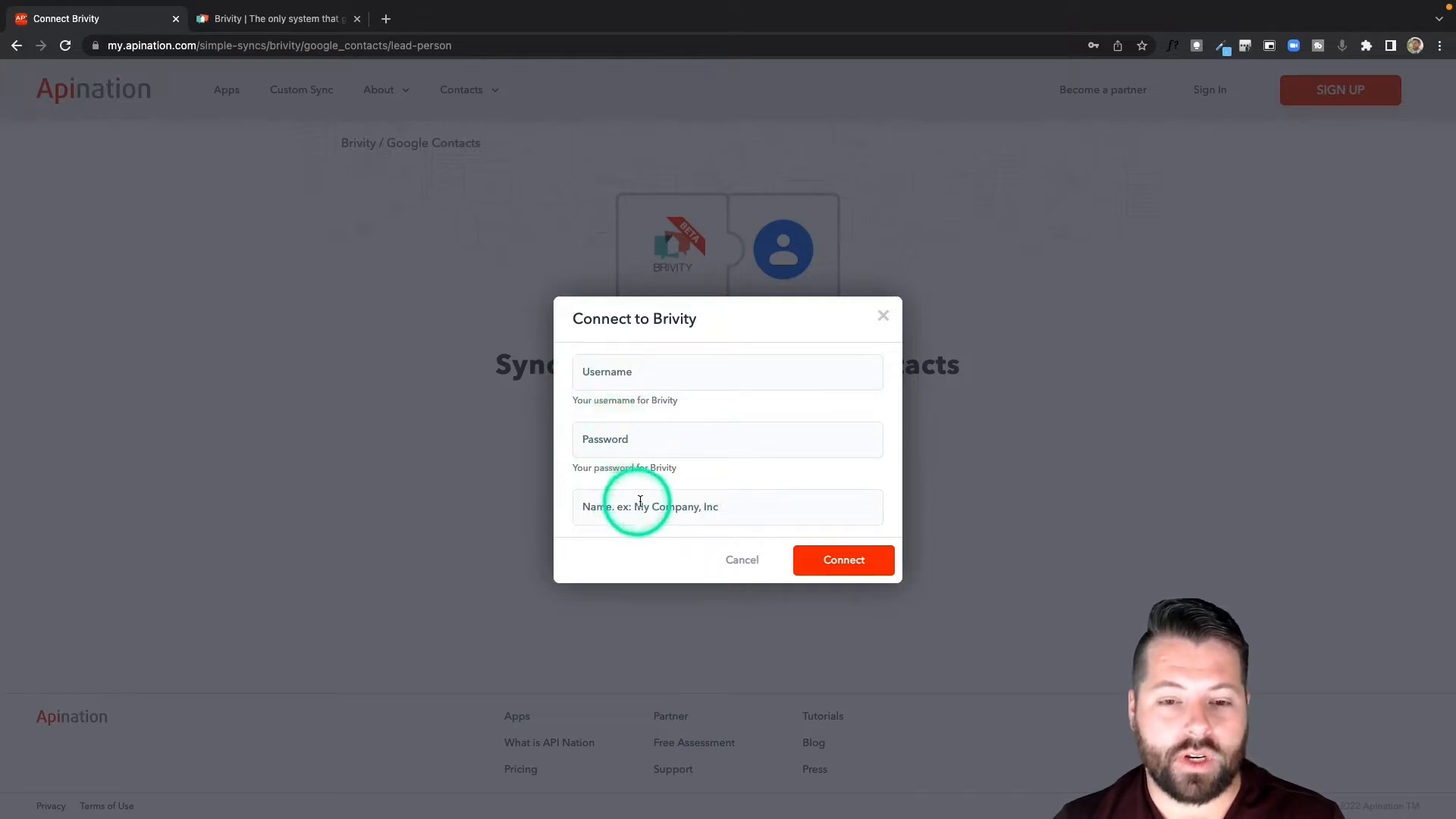
pyautogui.click(656, 375)
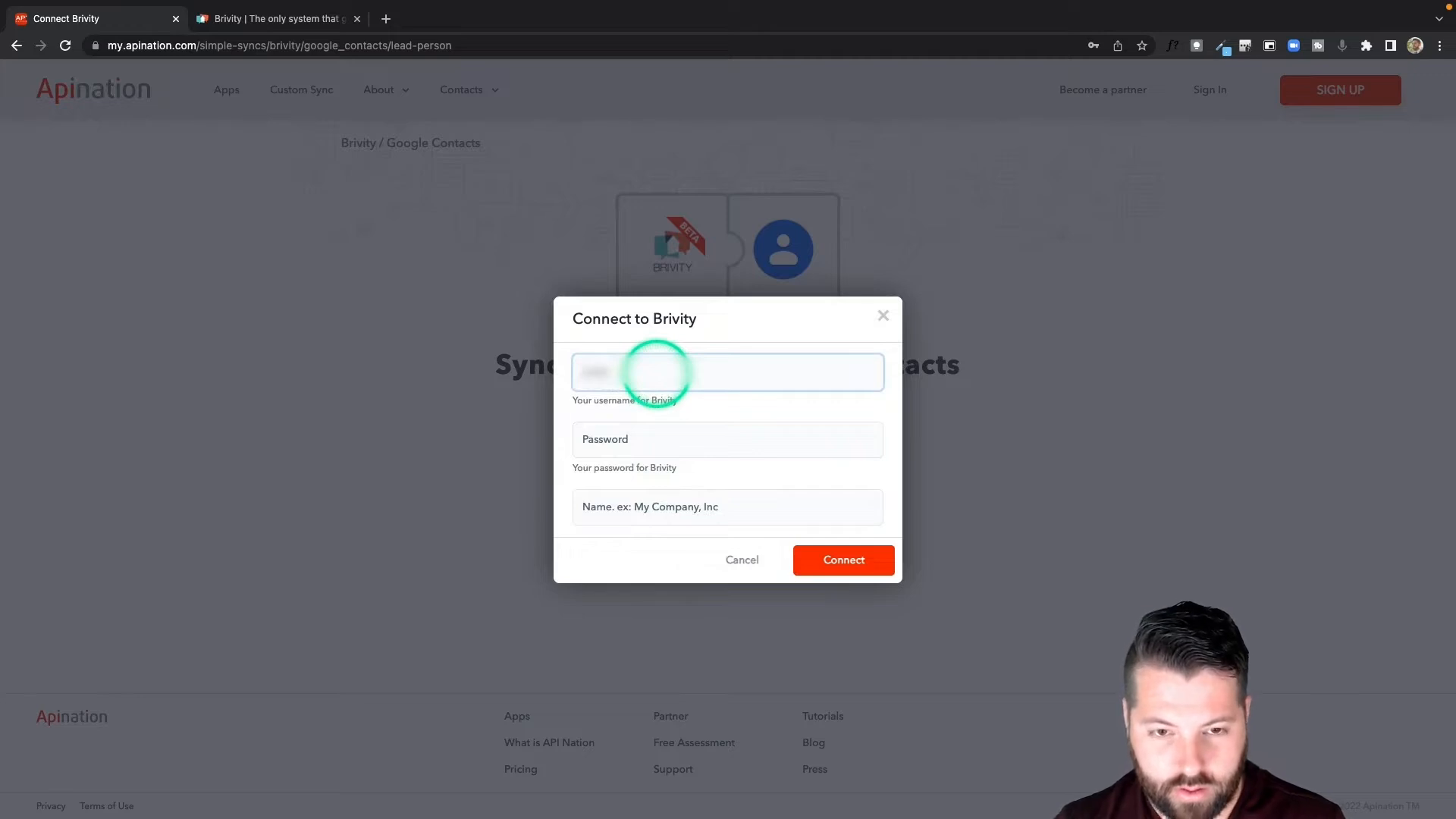
pyautogui.write('**')
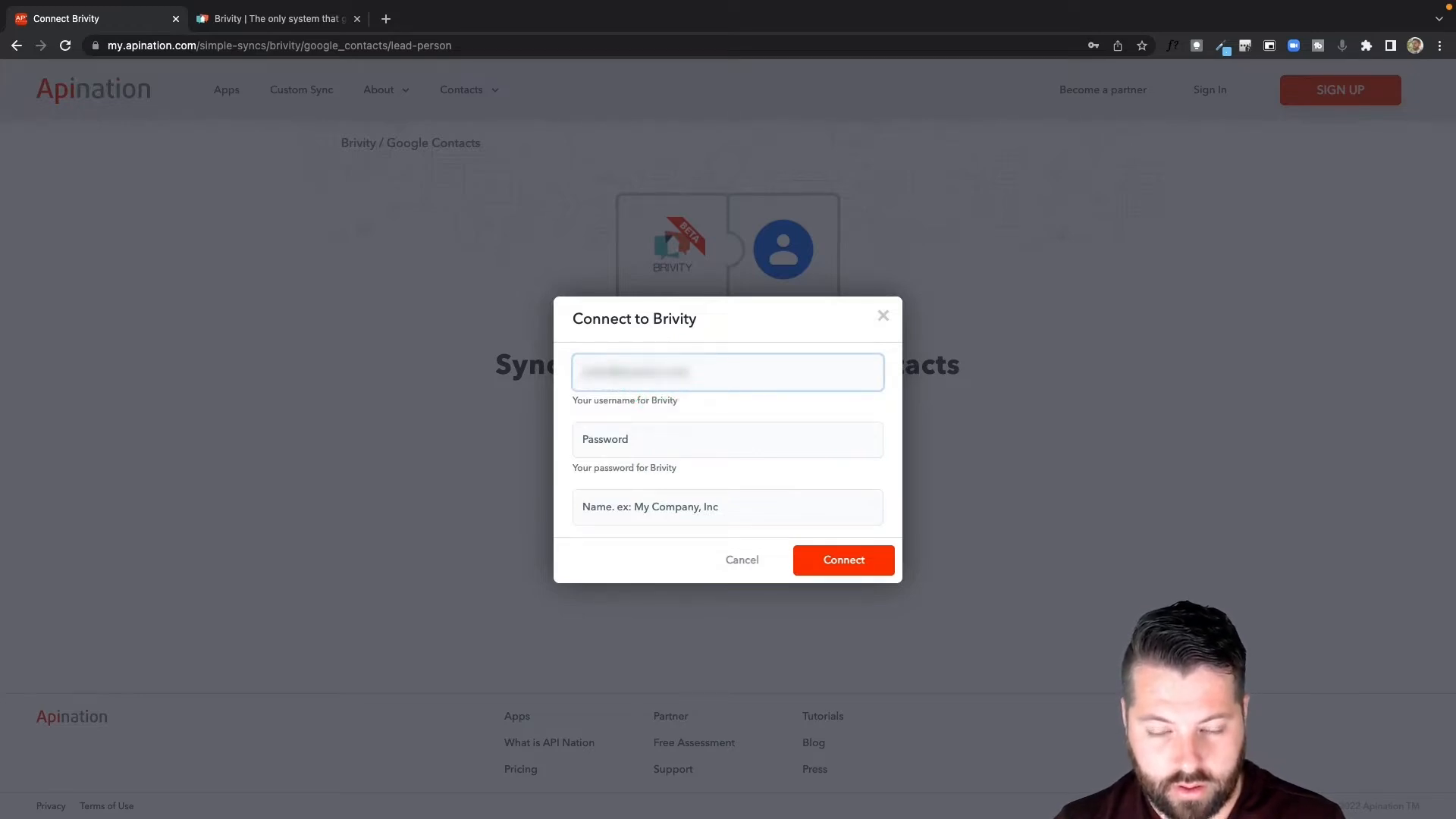
pyautogui.click(677, 448)
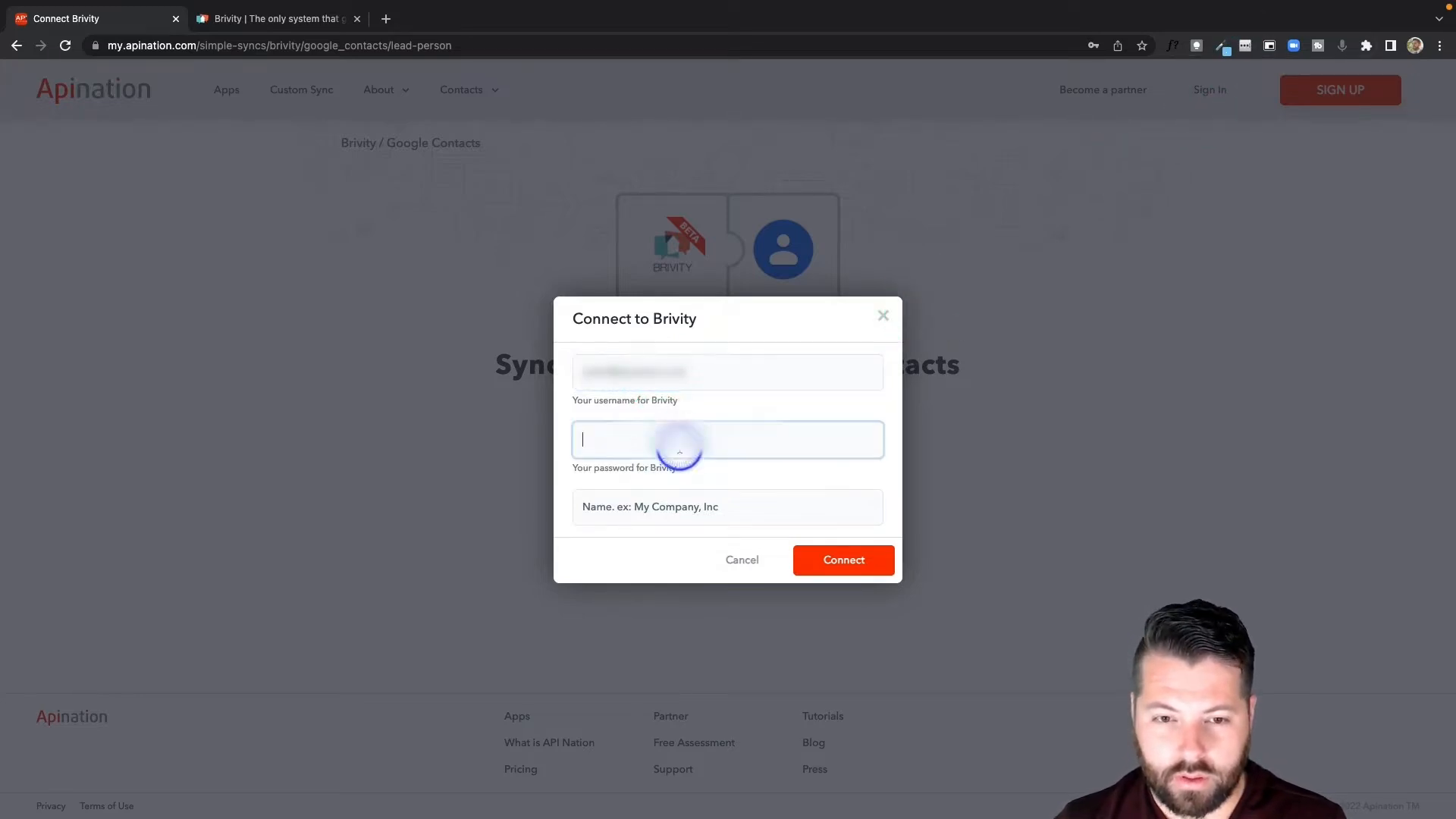
pyautogui.hotkey('ctrl', 'v')
pyautogui.click(645, 508)
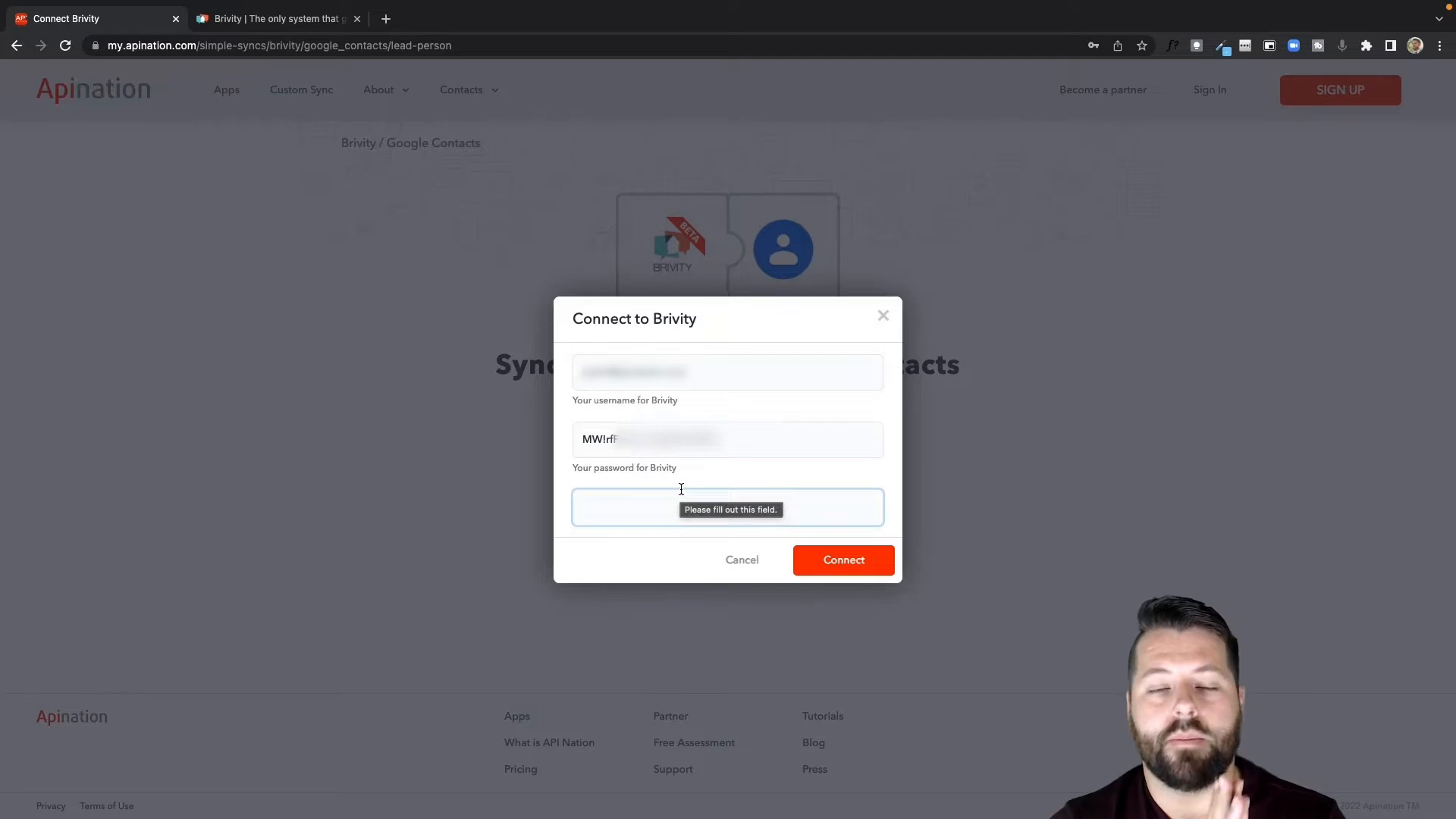
pyautogui.write('B')
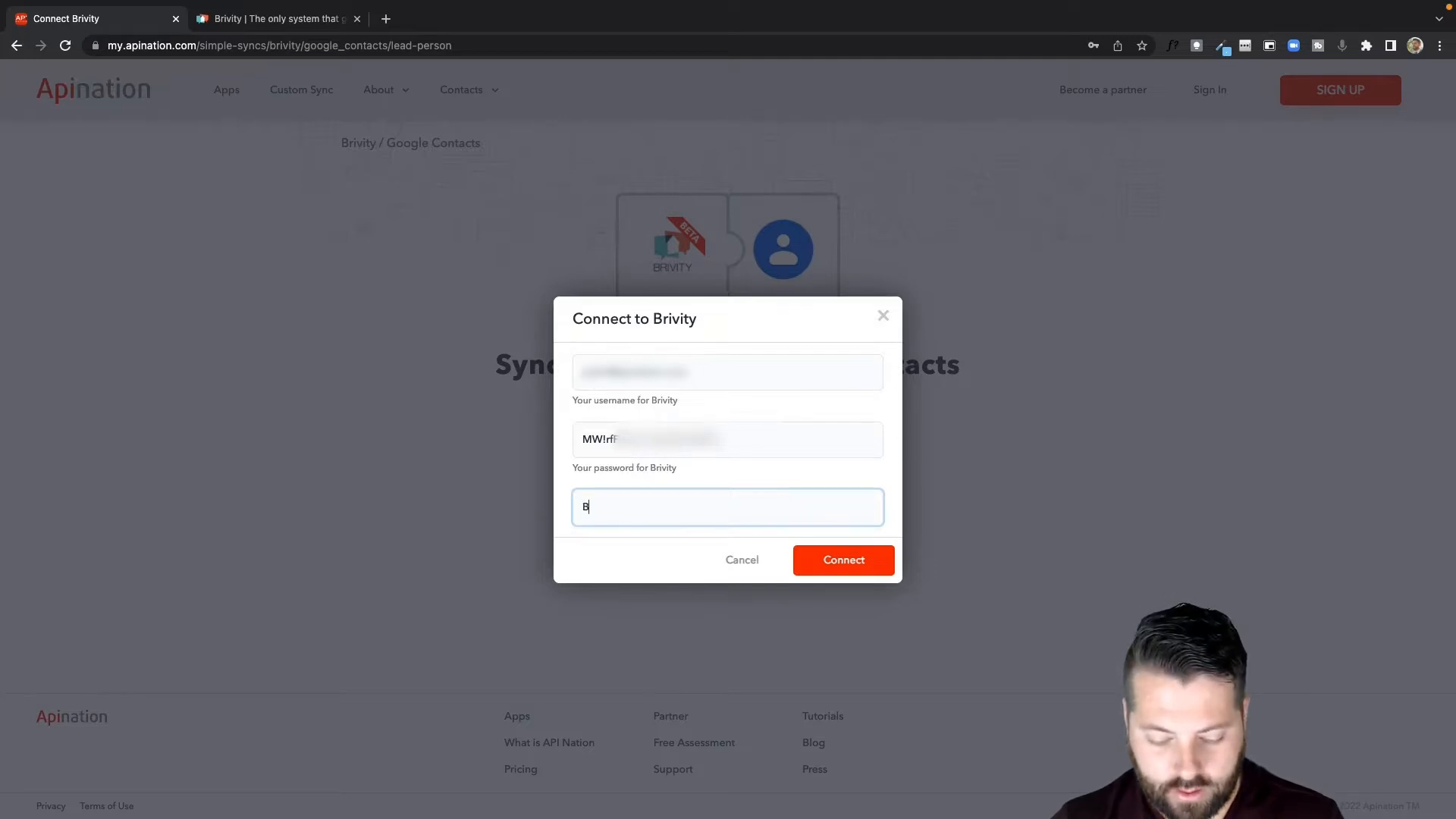
pyautogui.write('roker Co')
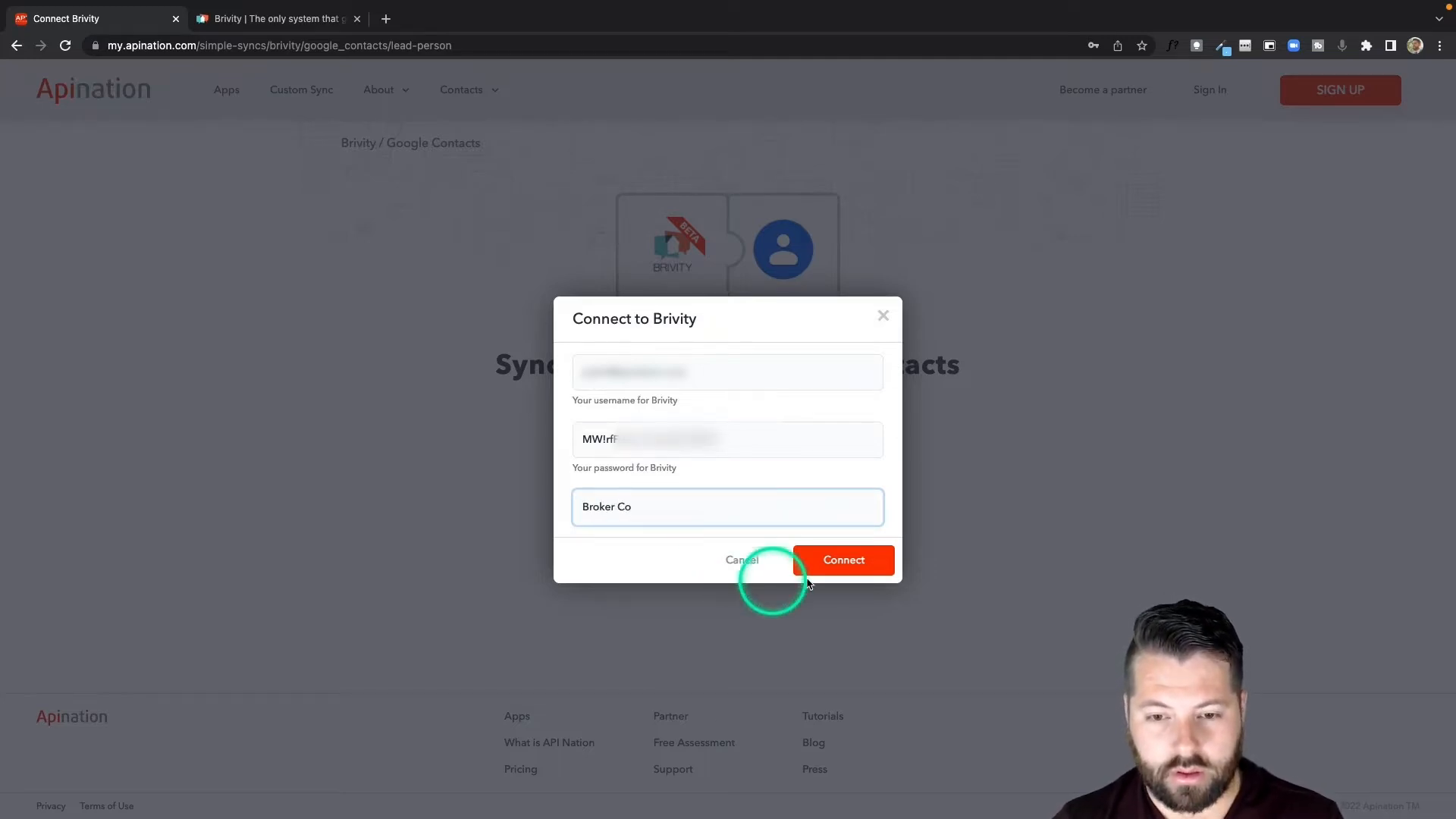
pyautogui.click(845, 558)
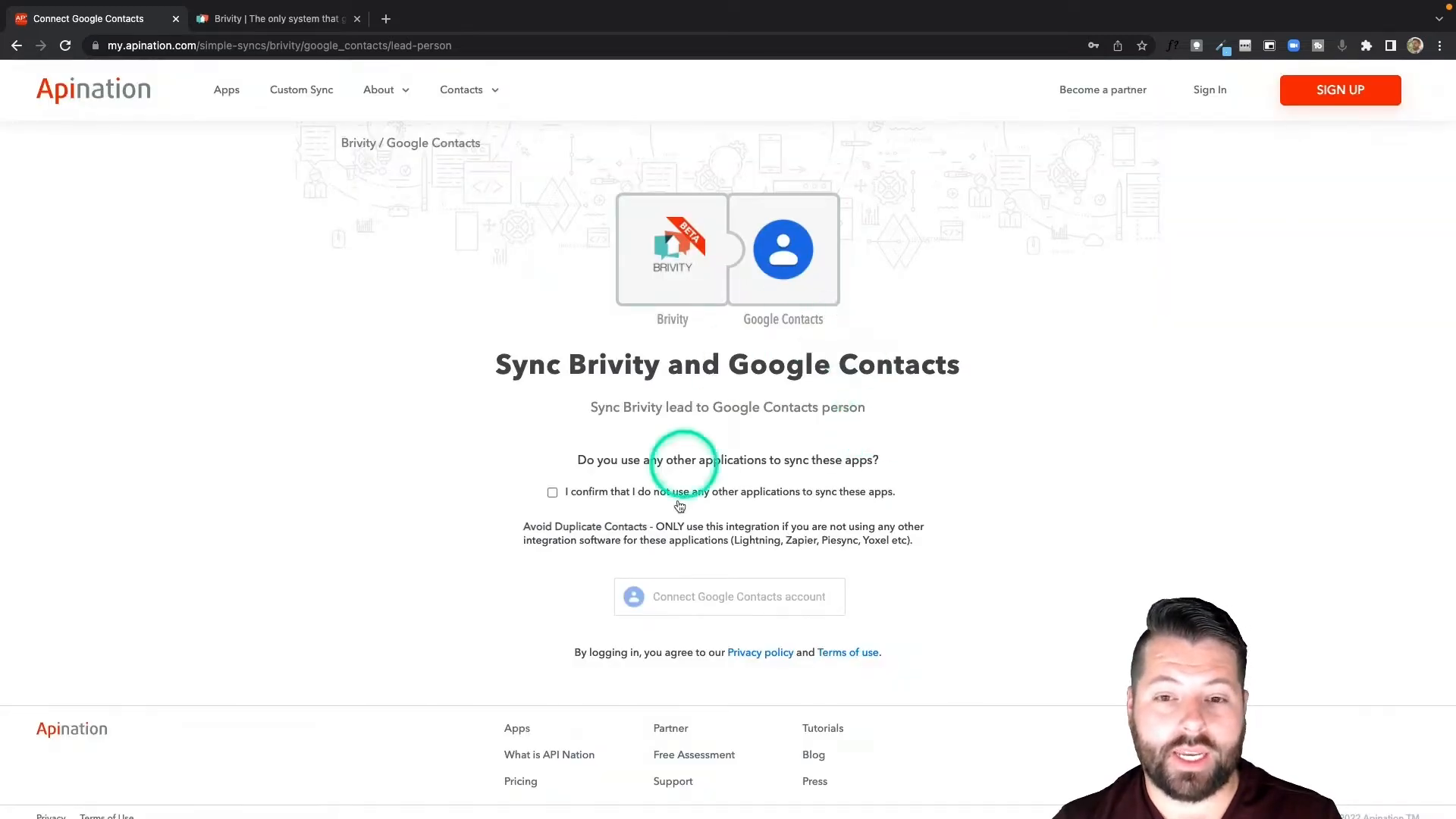
# Confirm that no other applications sync these apps and connect the Google Contacts account, allowing Apination access to its contacts.
pyautogui.click(552, 494)
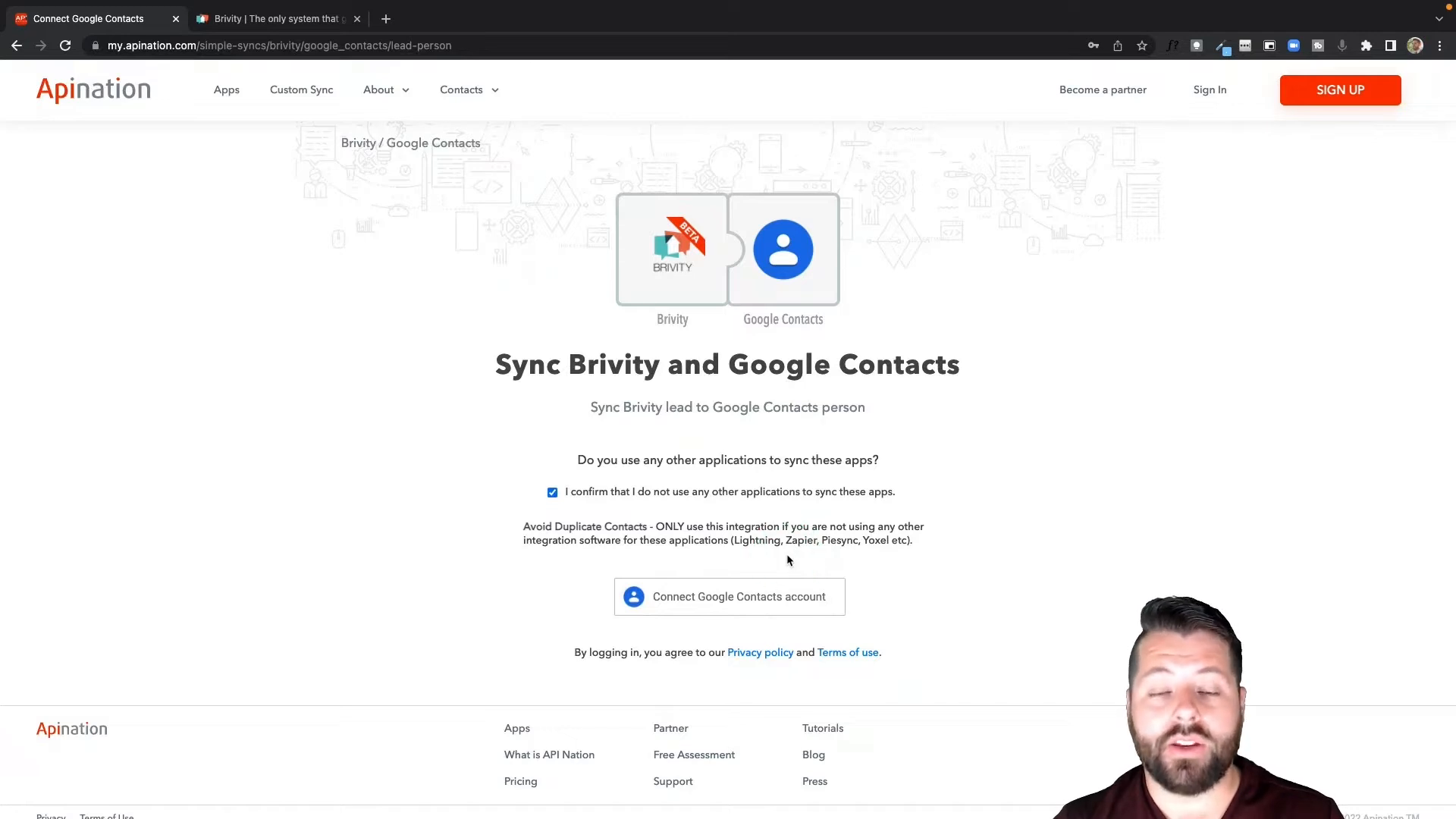
pyautogui.click(756, 599)
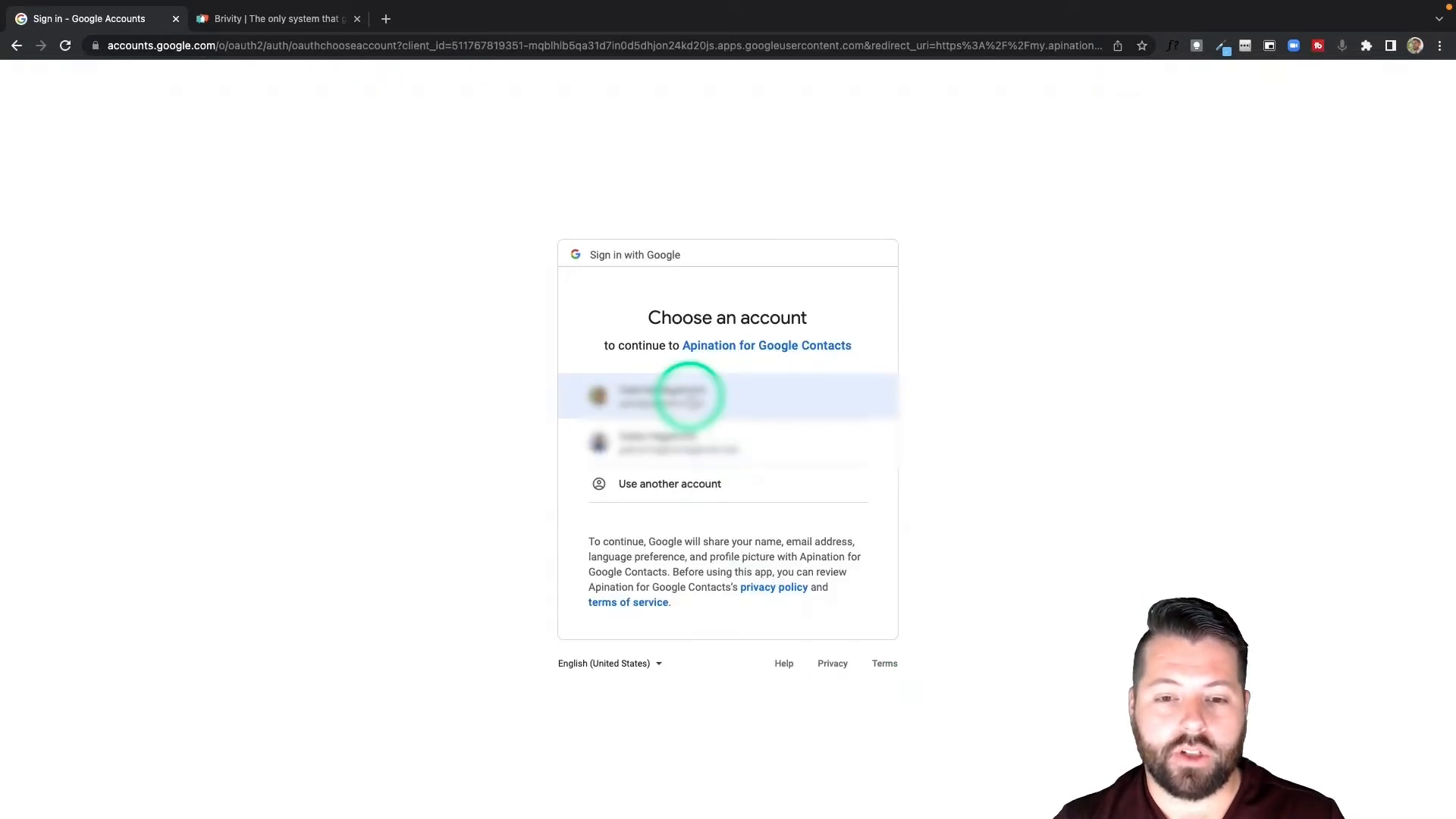
pyautogui.click(689, 395)
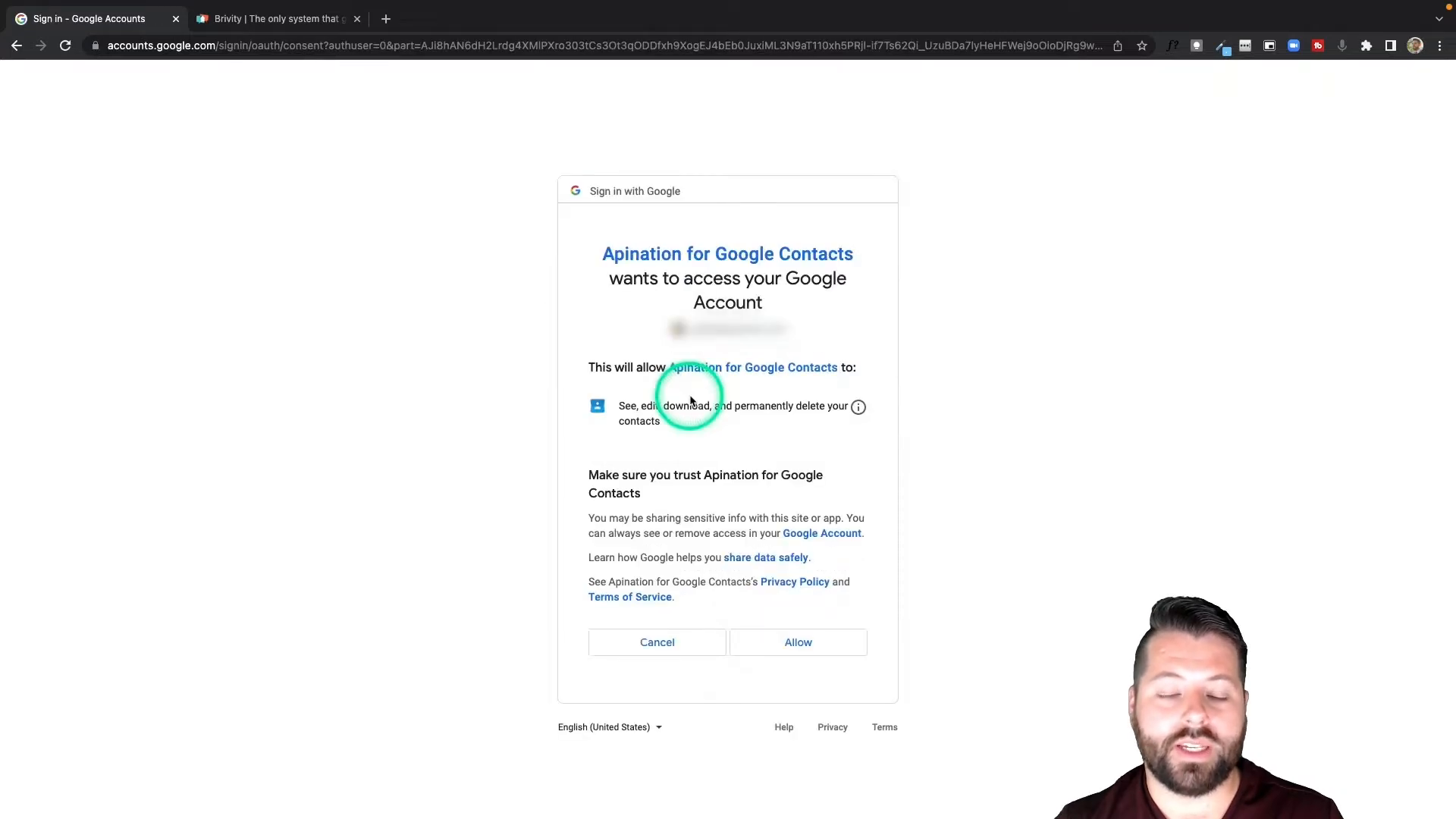
pyautogui.click(812, 650)
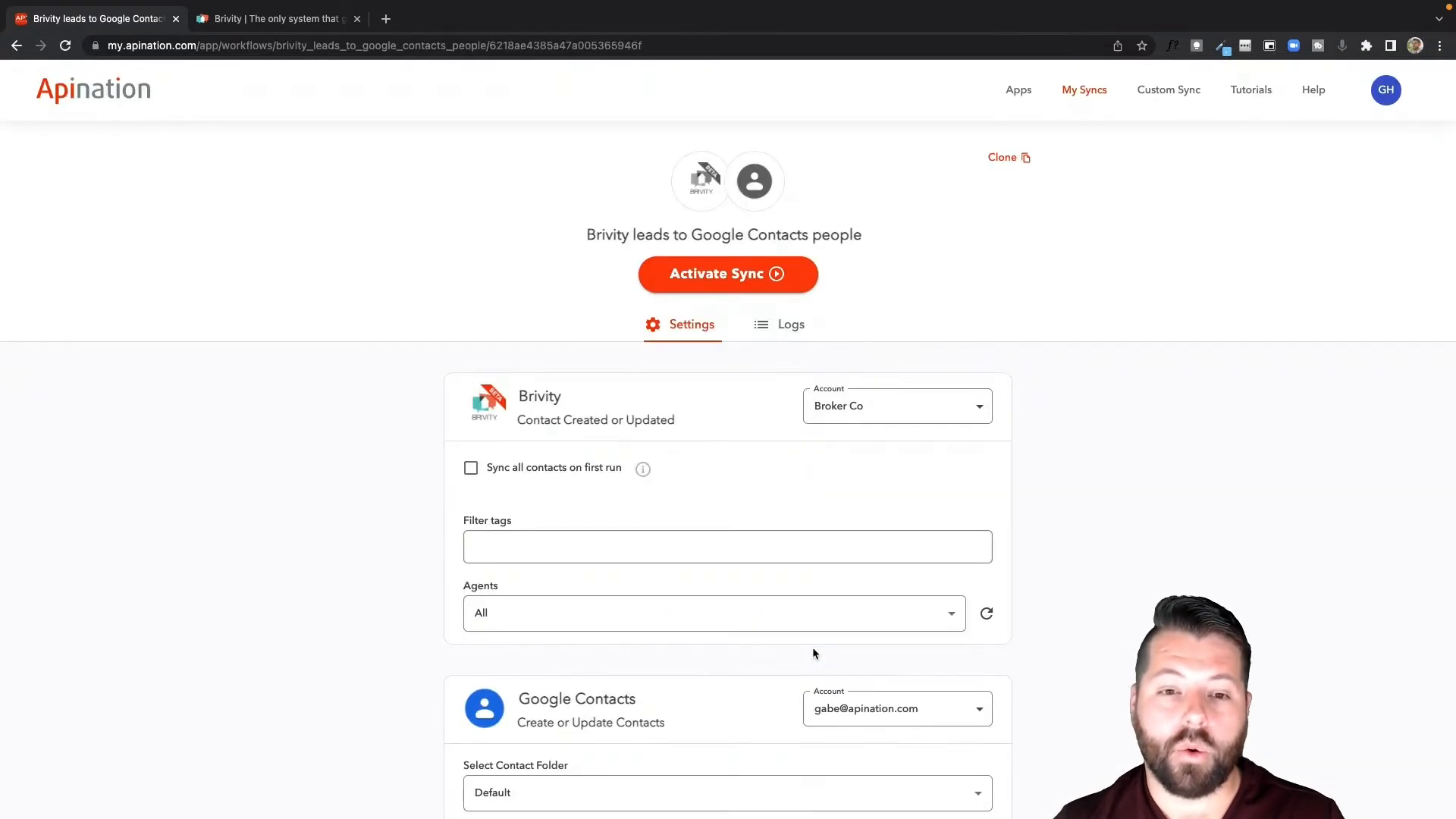
# Enable syncing all contacts on first run in the Brivity settings.
pyautogui.scroll(-3, 812, 653)
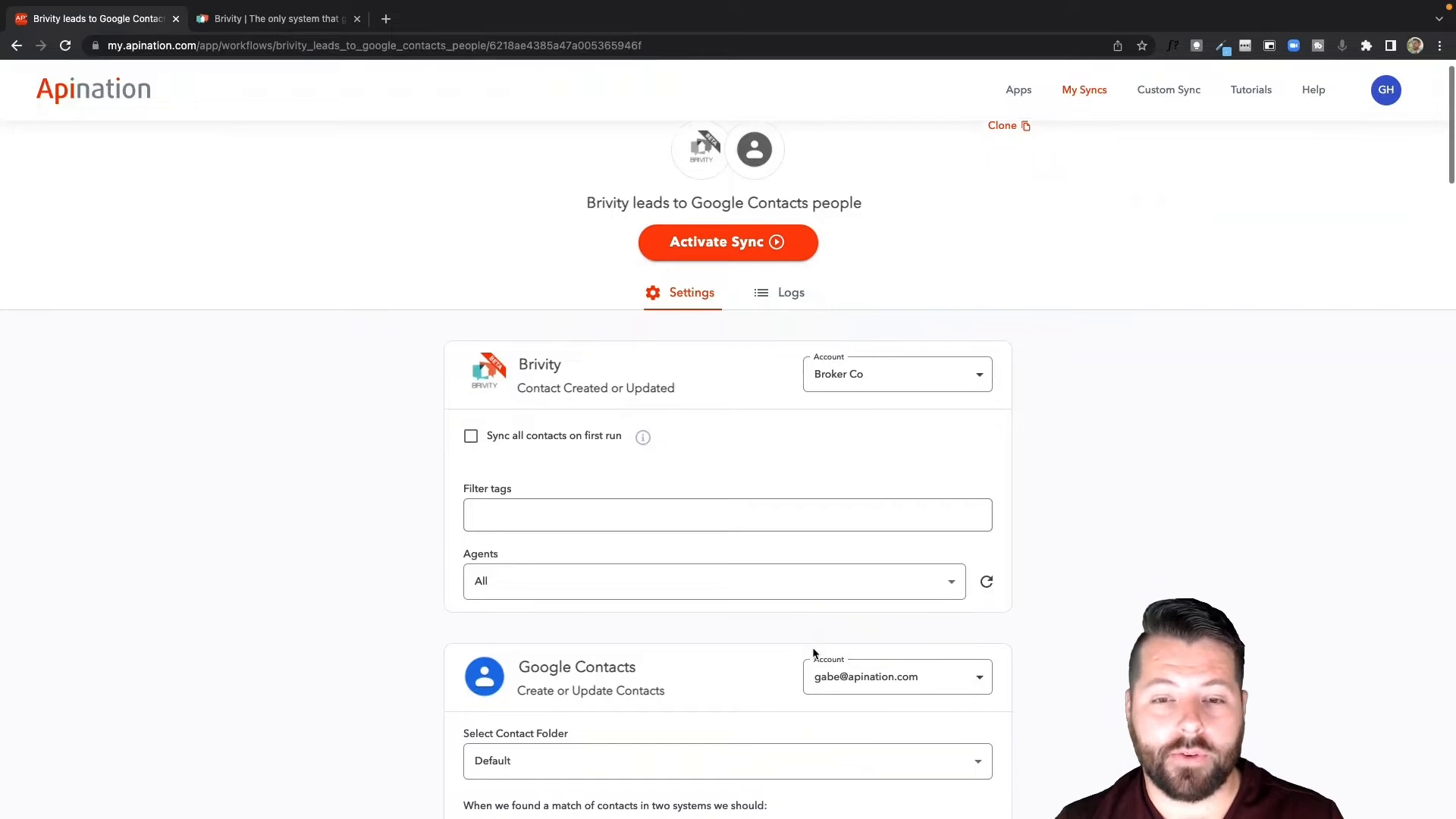
pyautogui.scroll(-3, 812, 654)
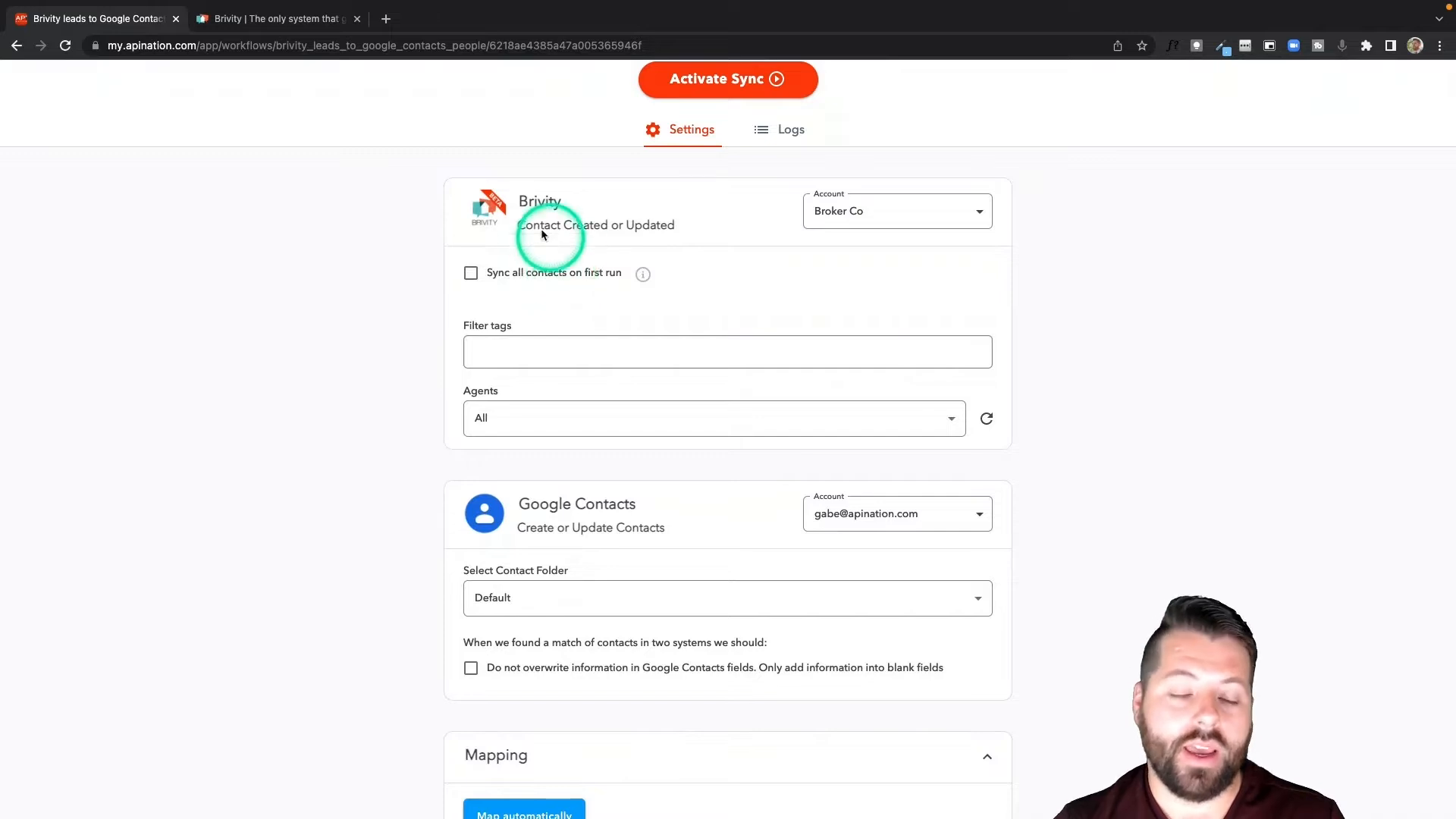
pyautogui.click(470, 275)
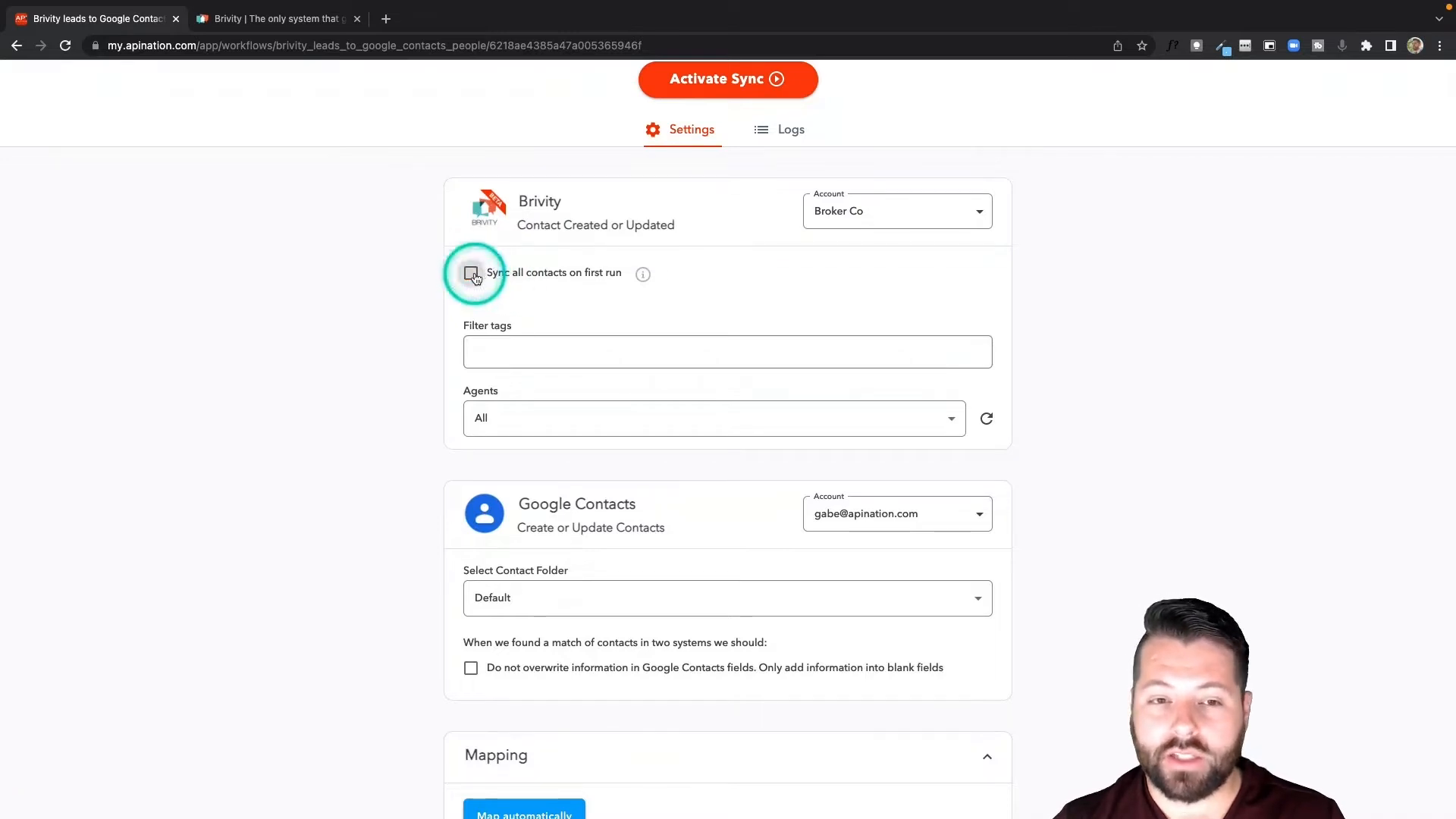
pyautogui.click(472, 275)
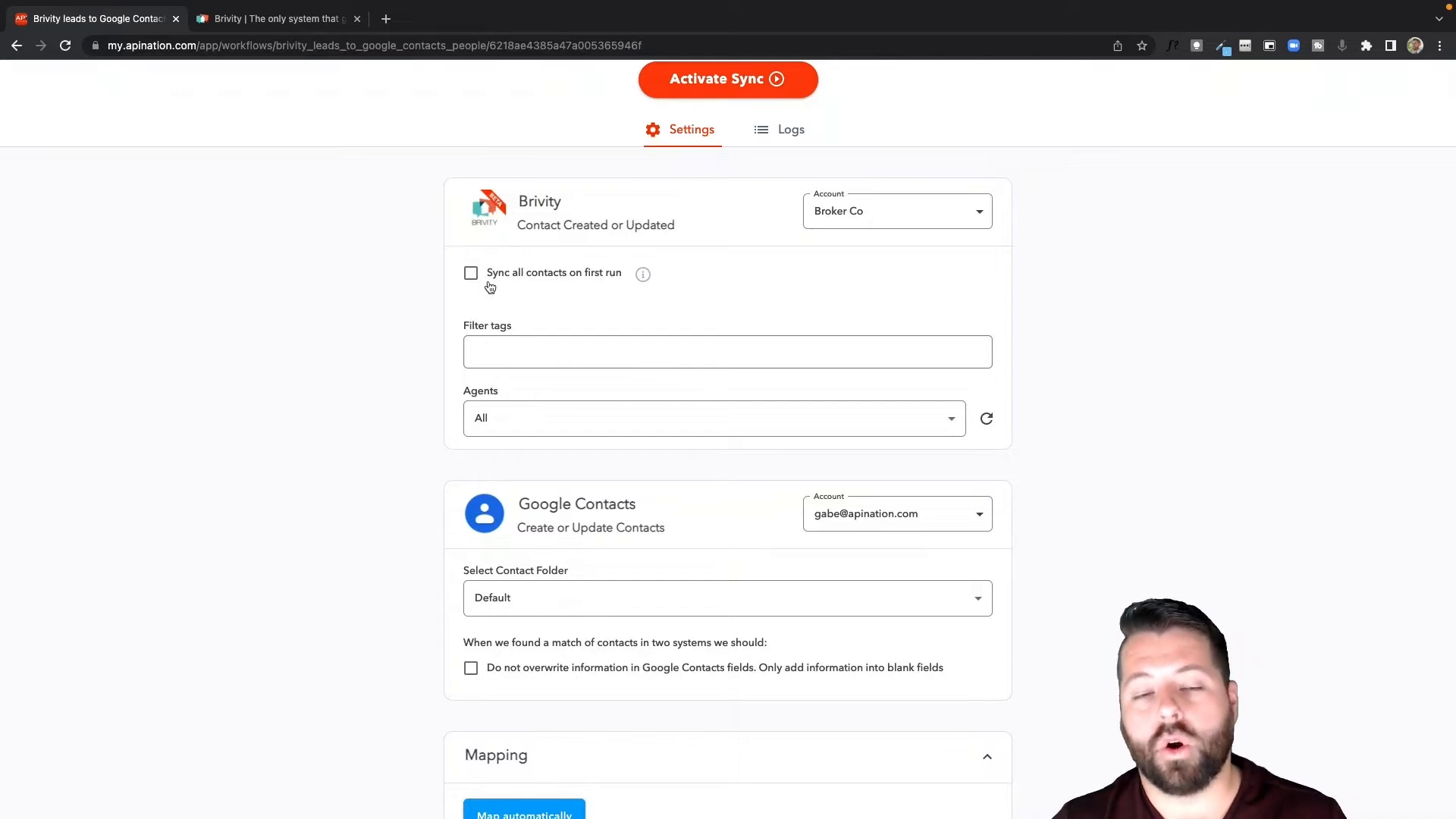
pyautogui.click(475, 274)
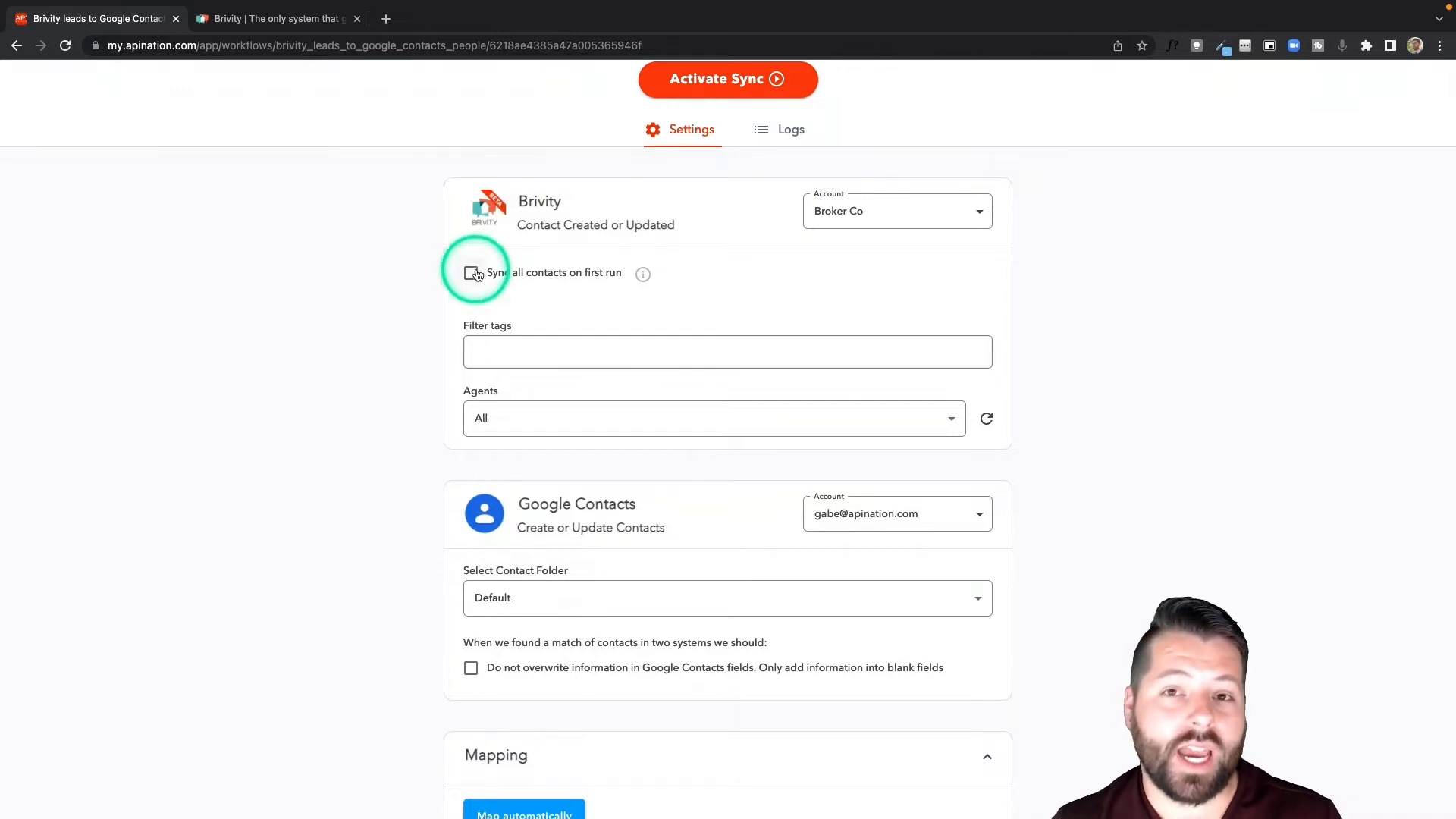
pyautogui.click(472, 273)
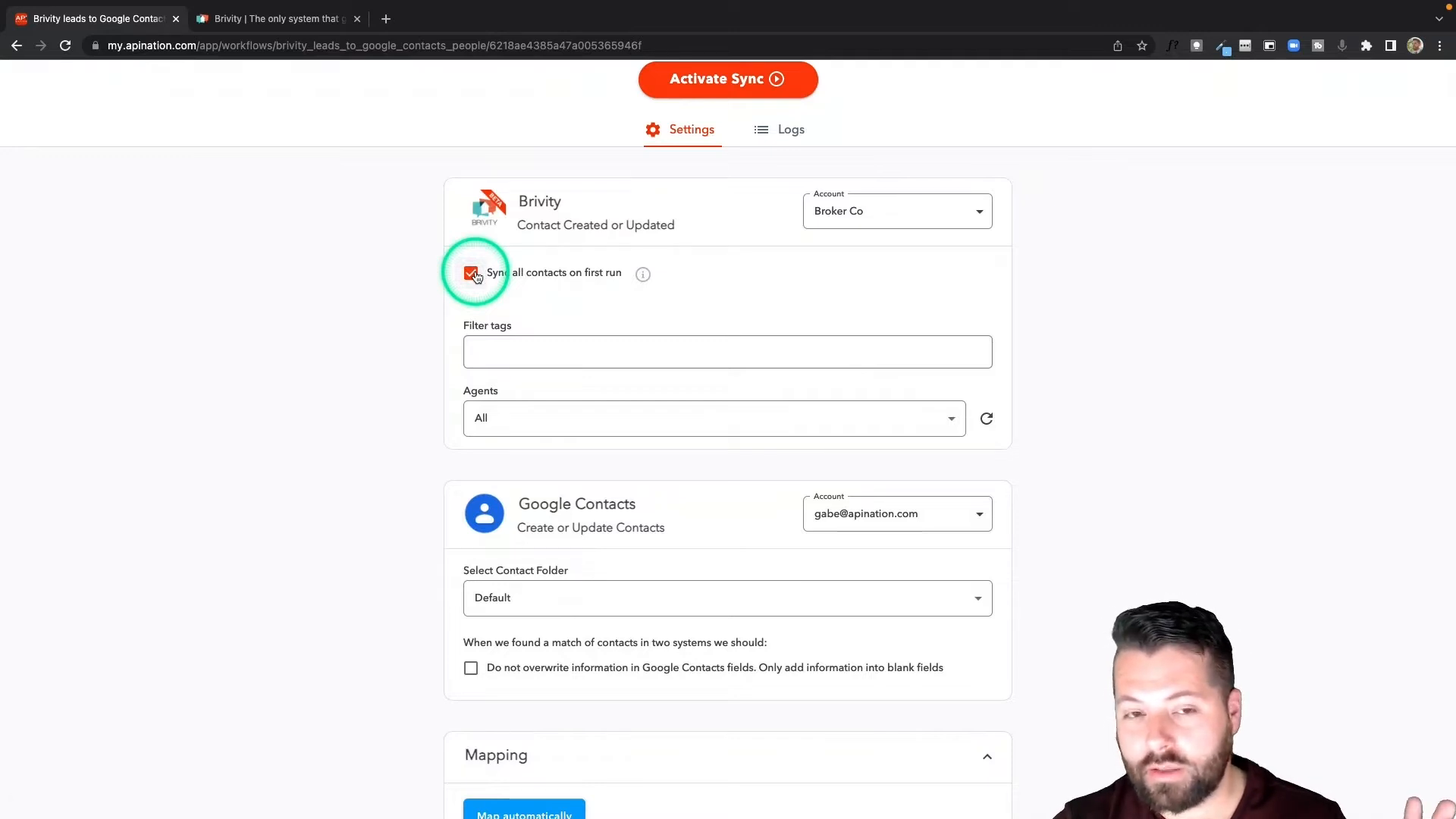
# Enter FSBO as a filter tag for the Brivity contacts.
pyautogui.click(533, 348)
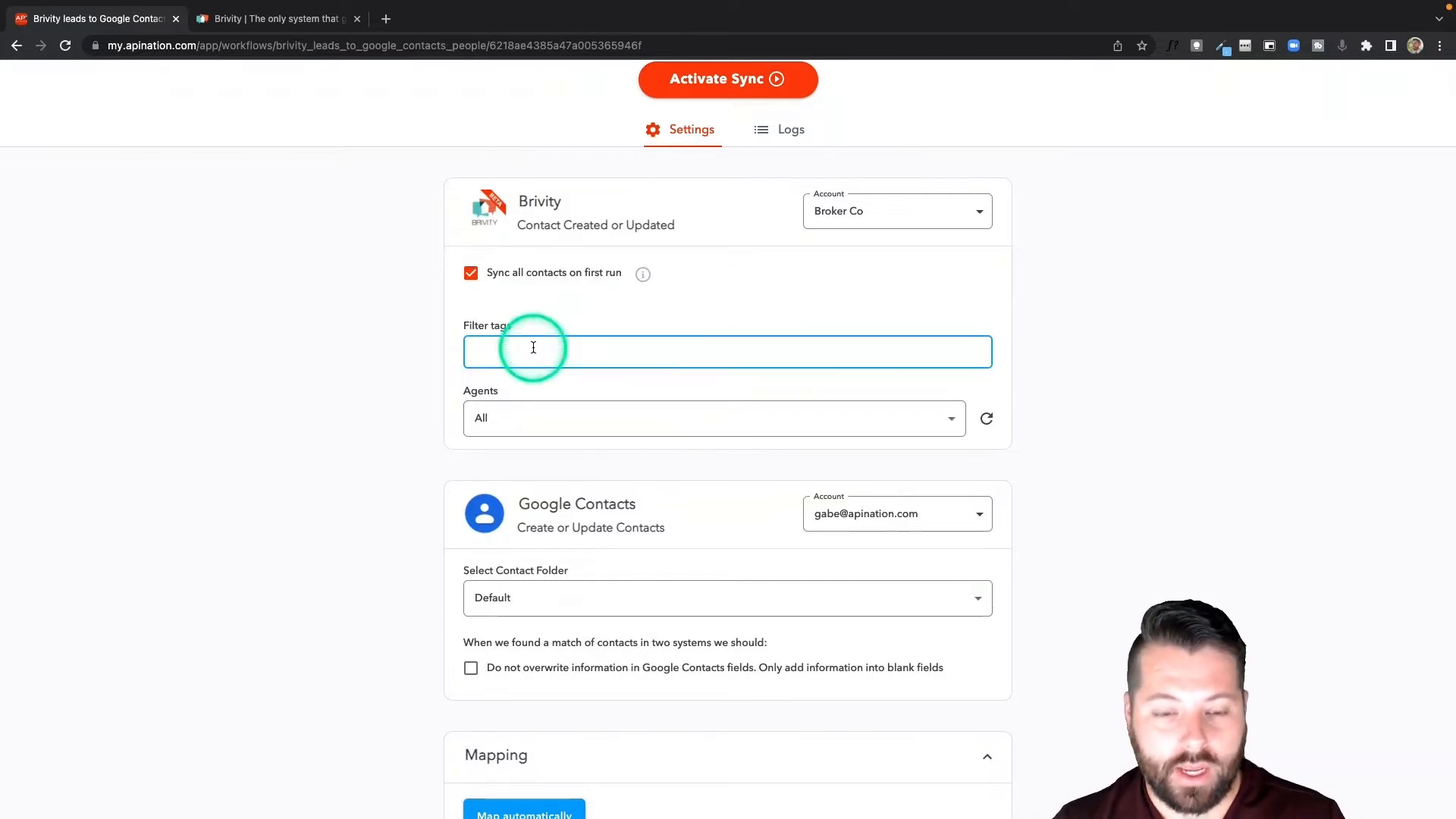
pyautogui.write('F')
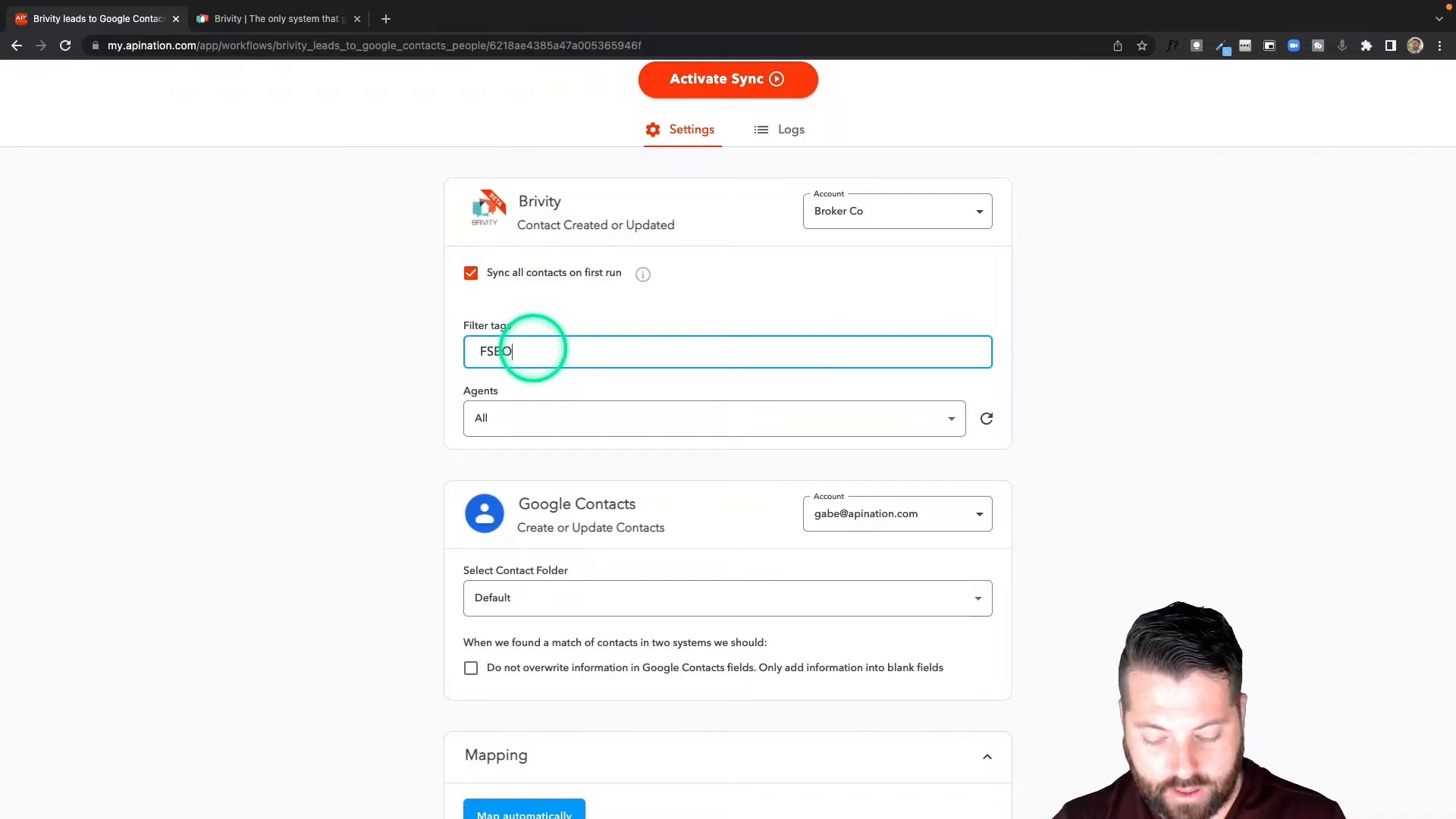
pyautogui.write('SBO')
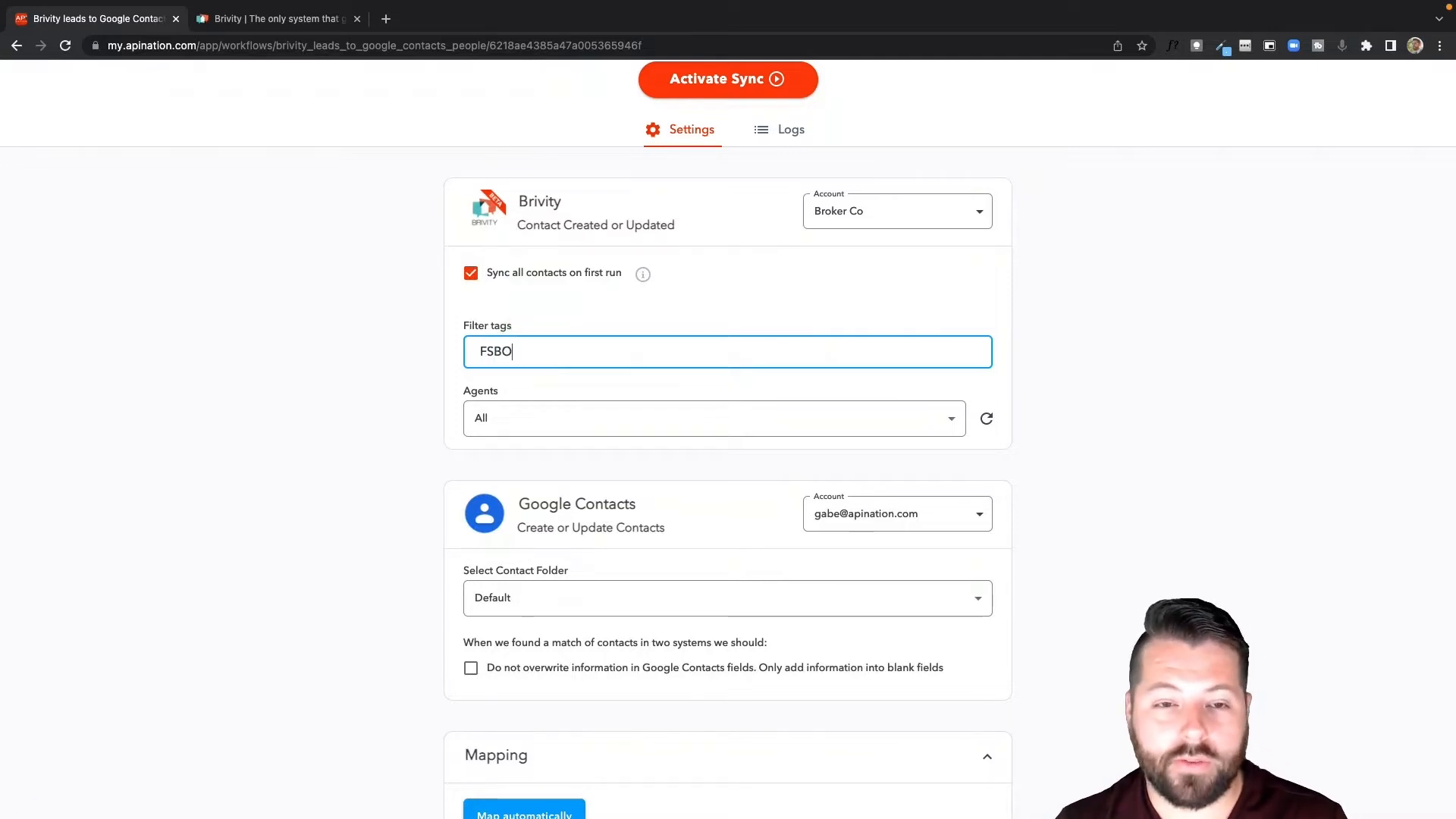
pyautogui.scroll(-1, 583, 367)
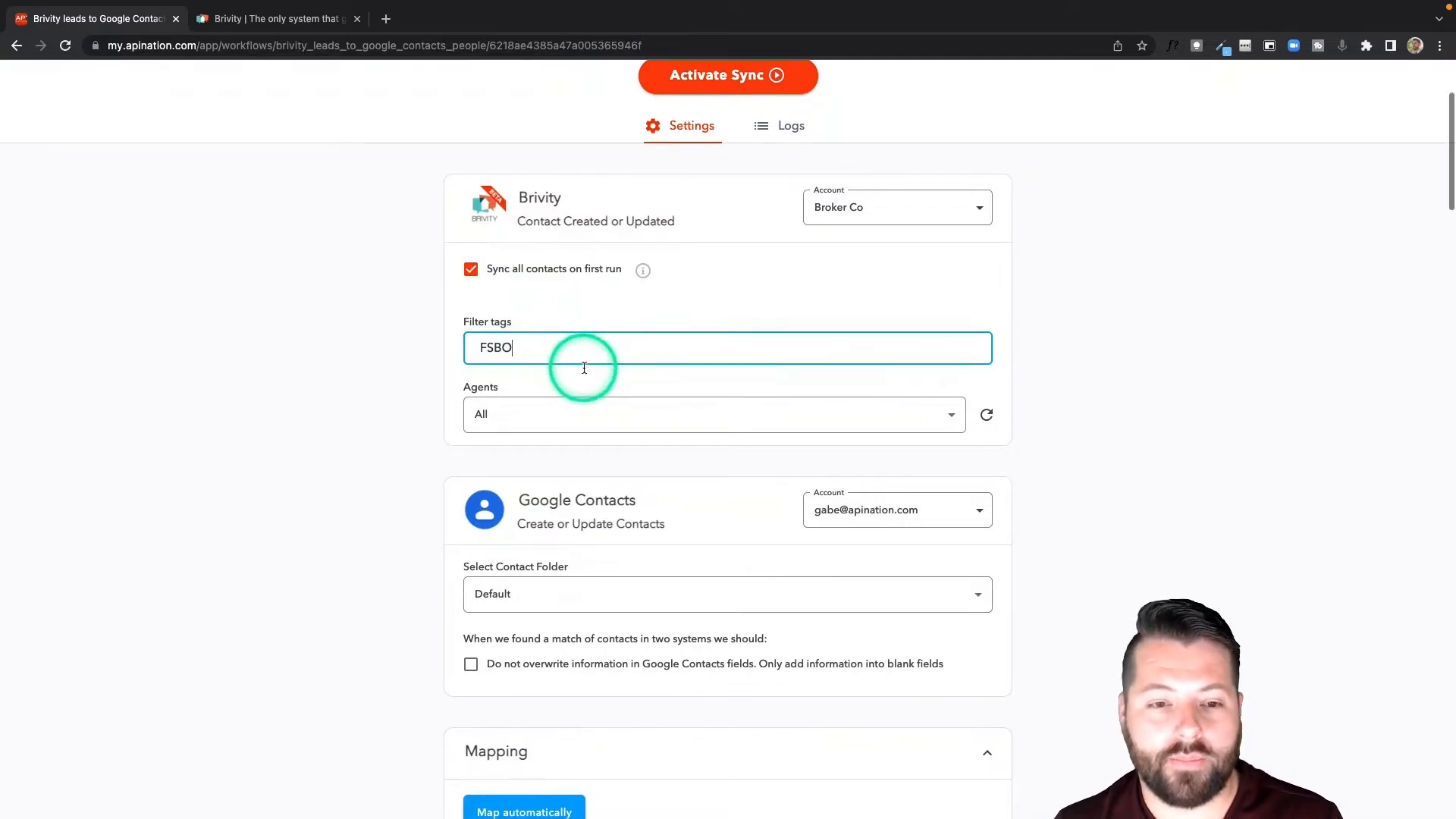
pyautogui.scroll(-1, 562, 344)
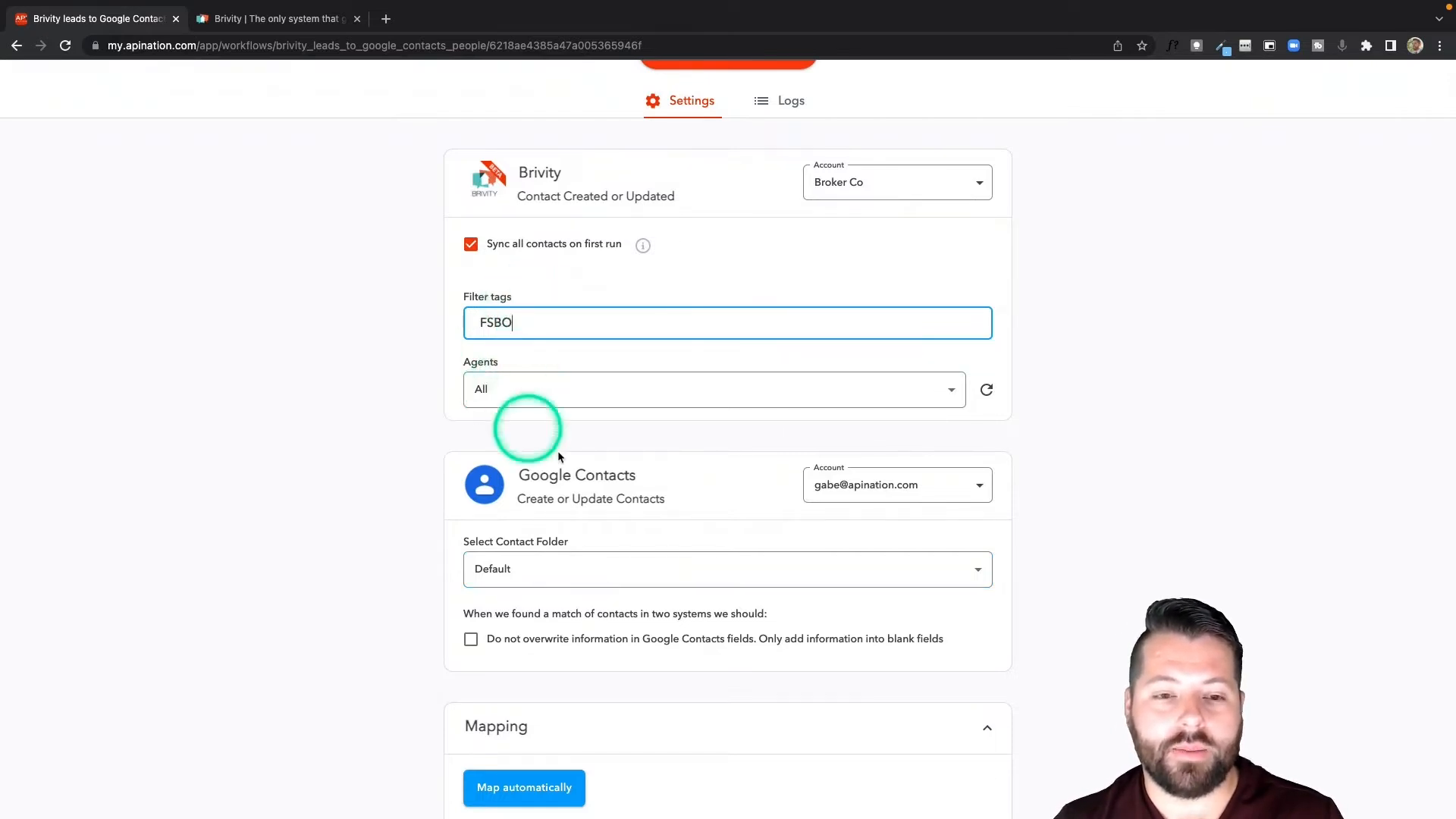
# Clear the filter tag and look through the Brivity agent options, keeping All selected.
pyautogui.doubleClick(559, 325)
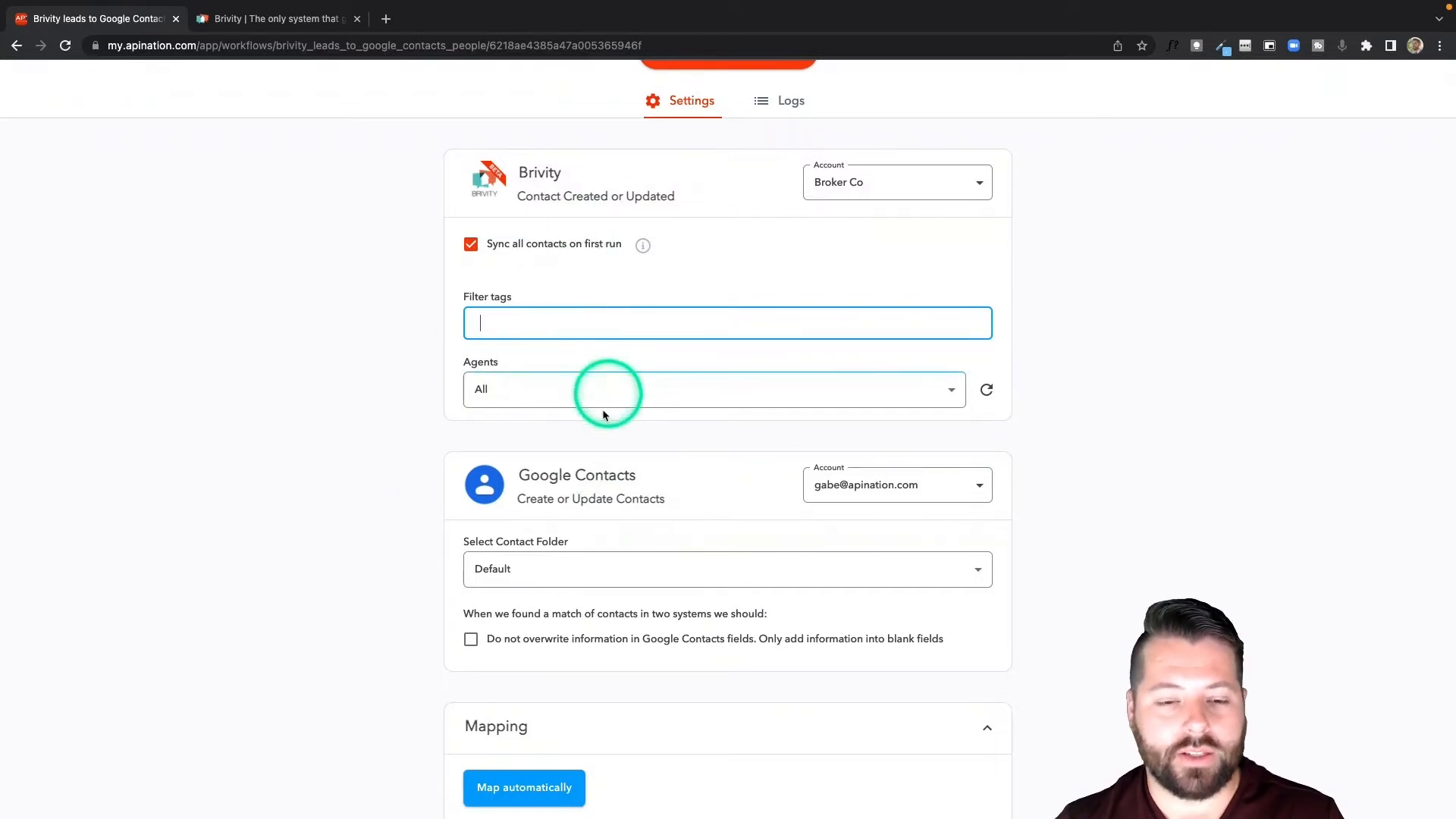
pyautogui.click(594, 427)
pyautogui.click(491, 322)
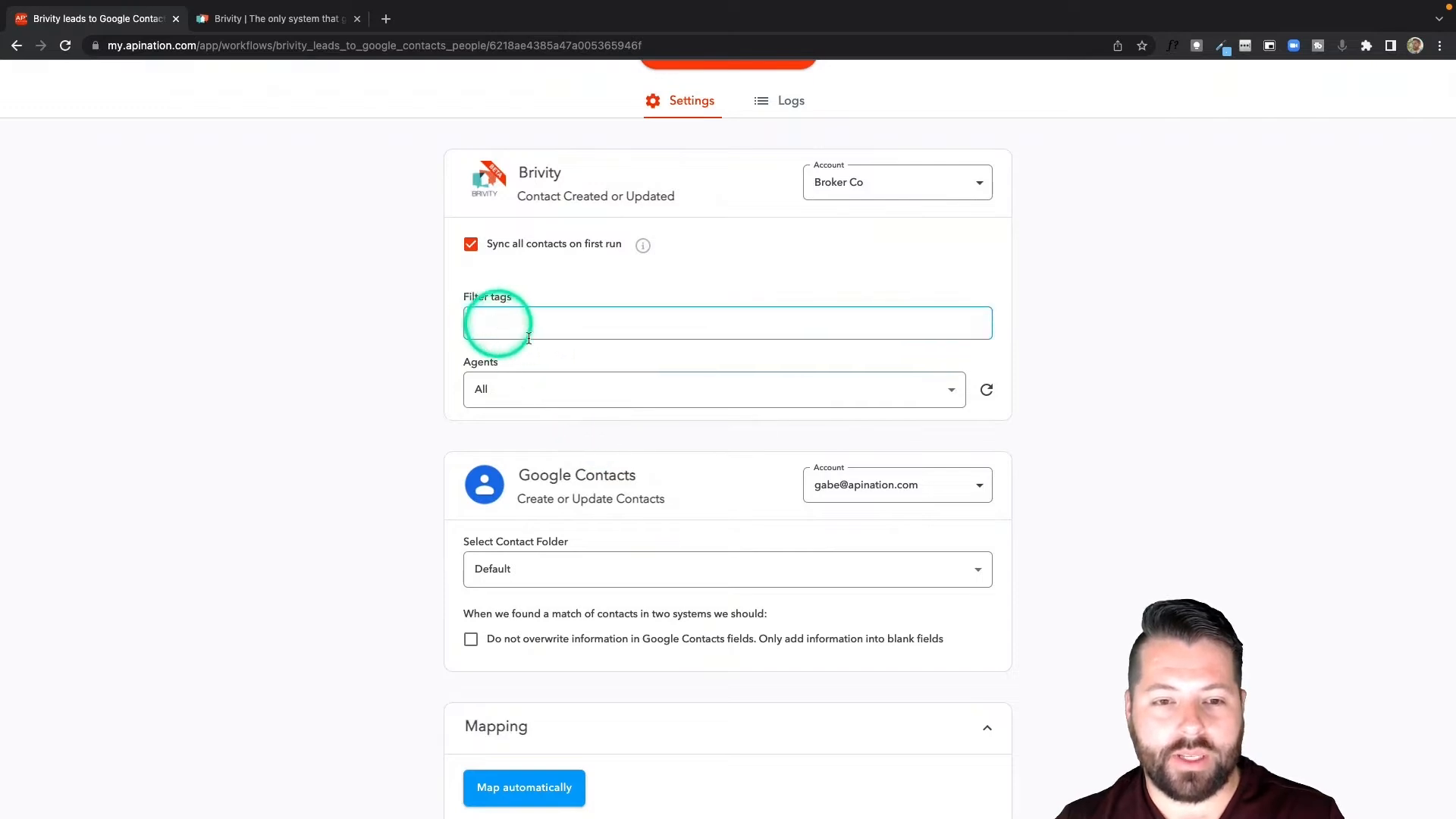
pyautogui.click(530, 393)
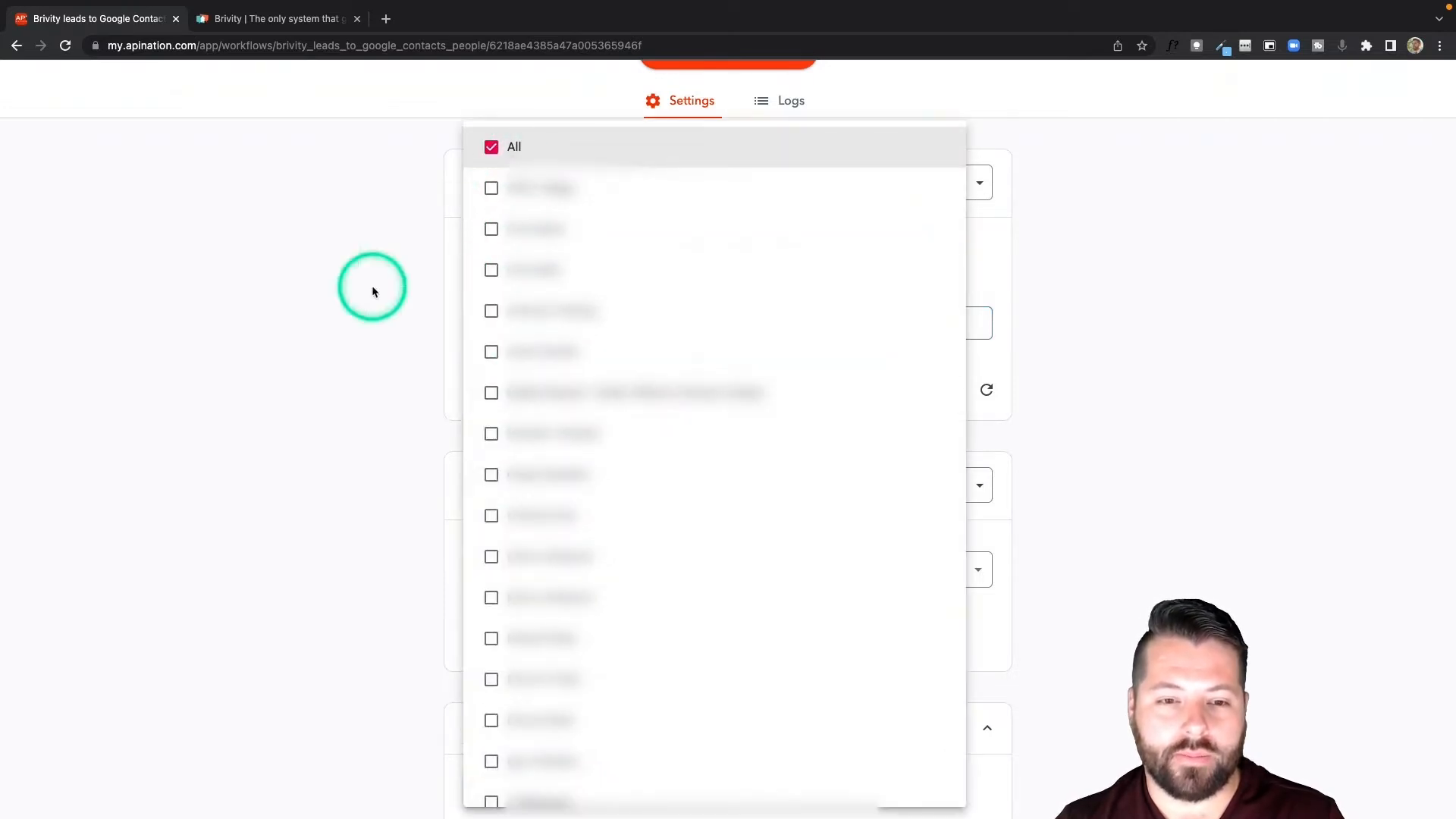
pyautogui.click(372, 285)
# Create a new Google Contacts folder named Brivity Contacts as the destination for the synced leads.
pyautogui.scroll(-3, 455, 326)
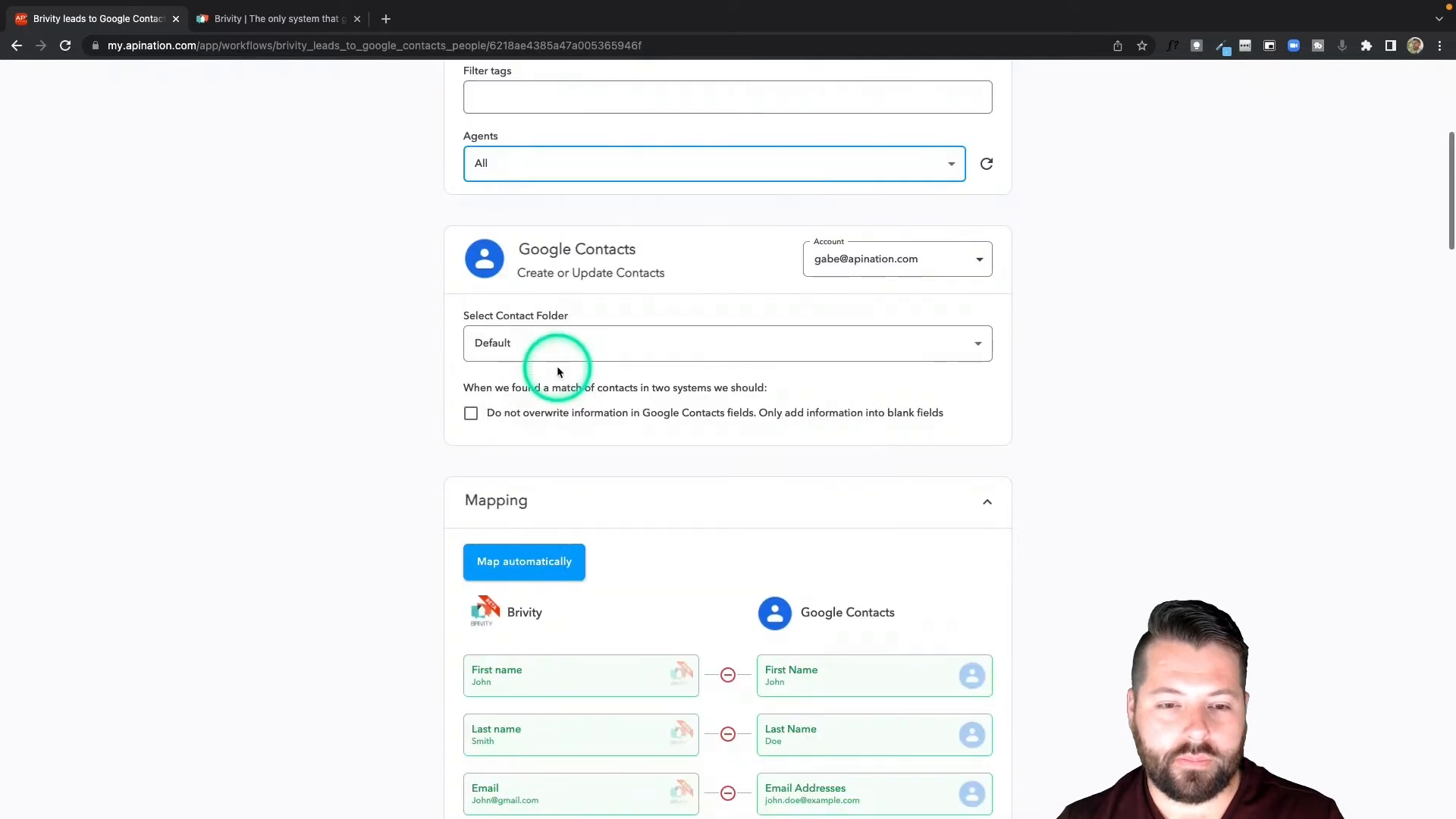
pyautogui.click(475, 345)
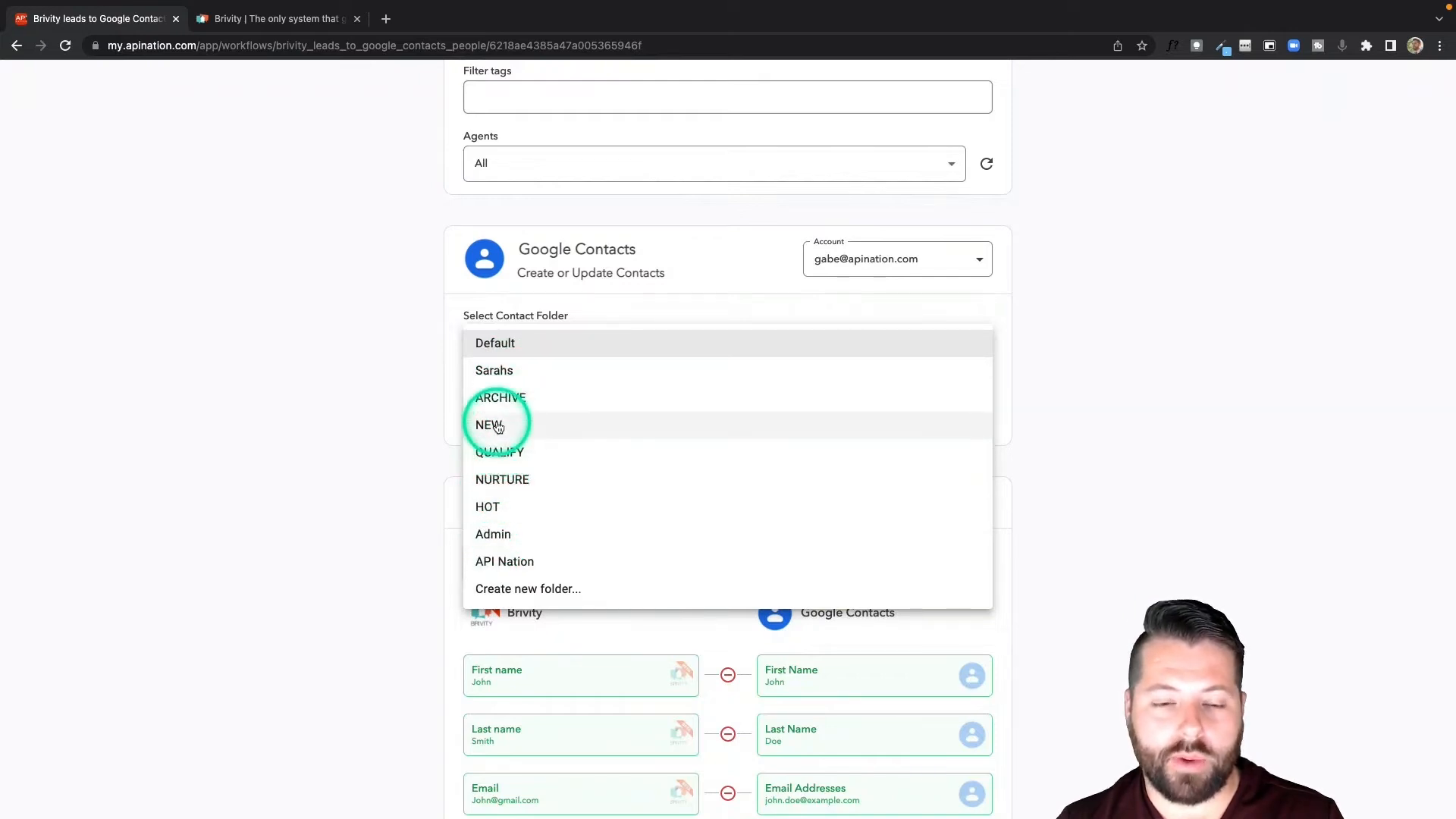
pyautogui.click(489, 596)
pyautogui.click(574, 359)
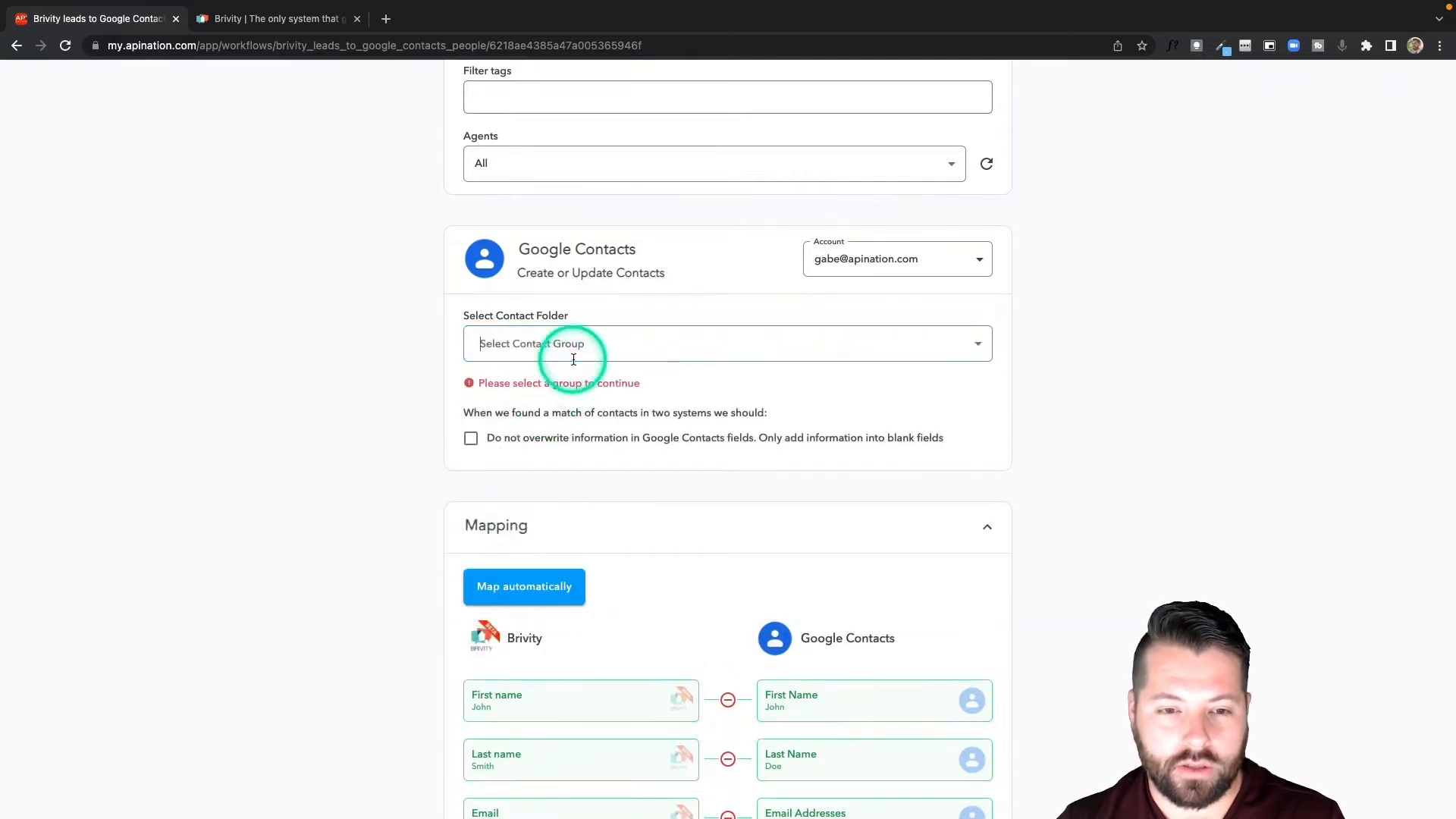
pyautogui.write('Brivity Co')
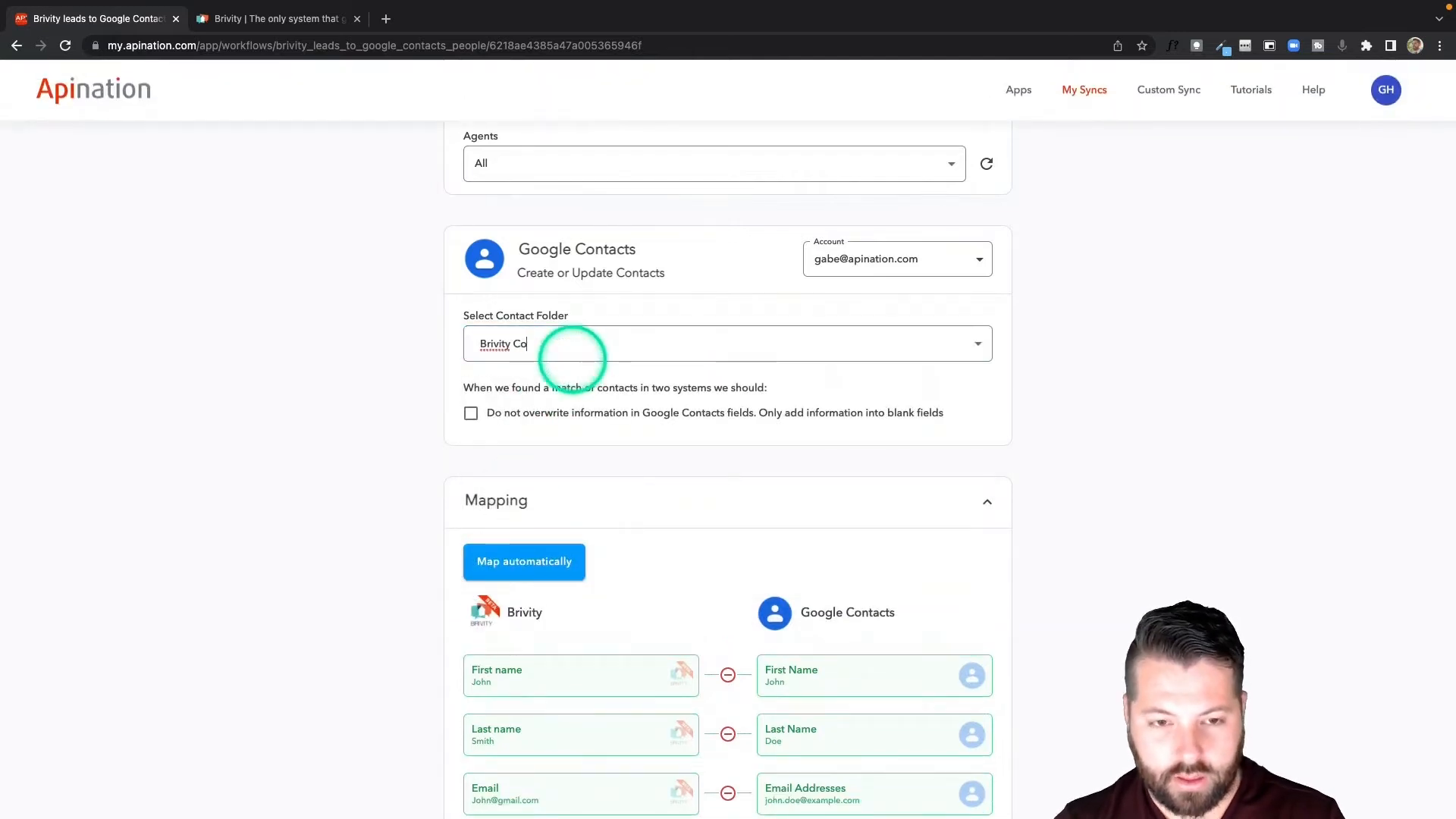
pyautogui.write('nst')
pyautogui.write('tacts')
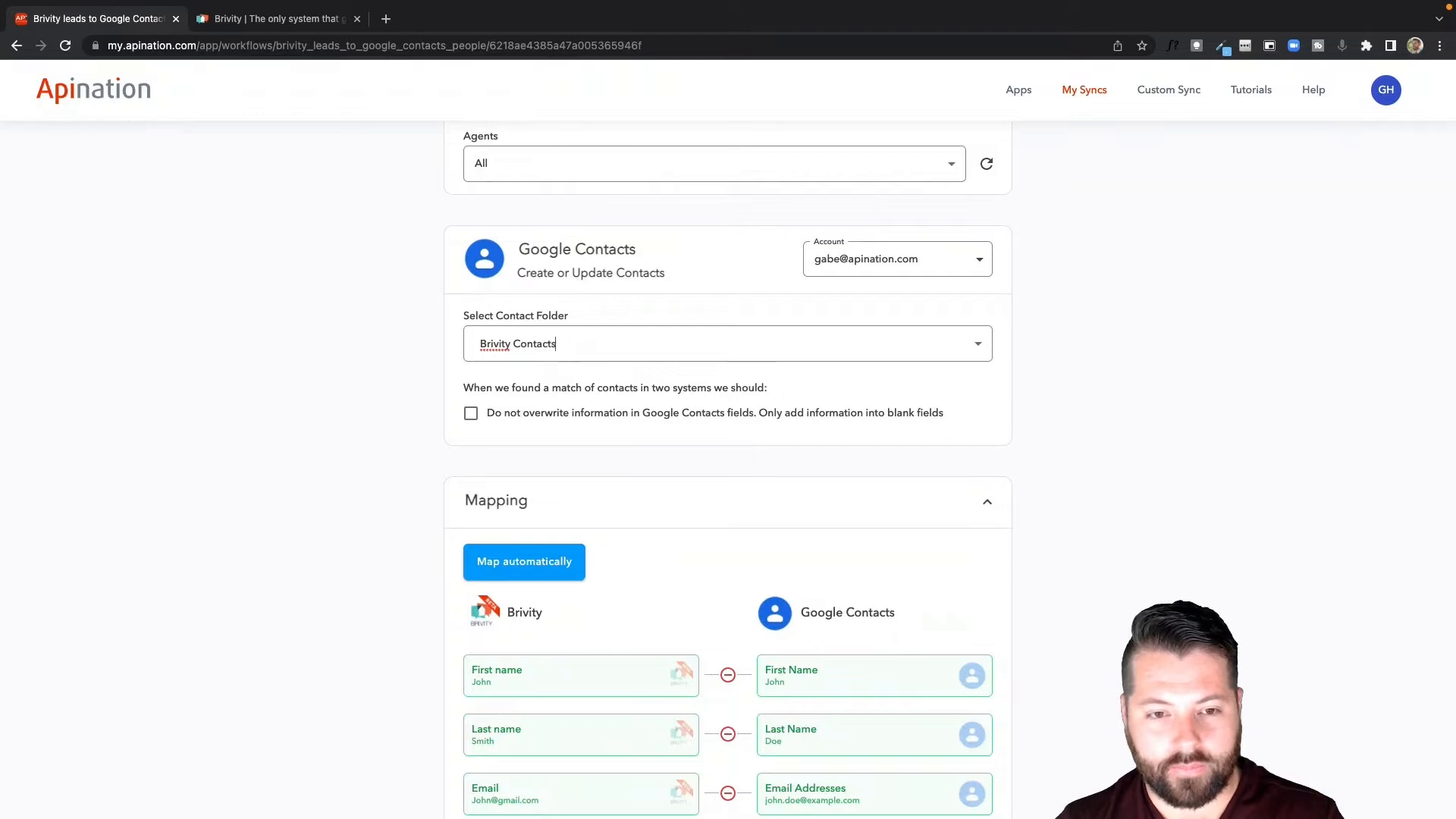
# Enable the Google Contacts option to not overwrite existing information and only add into blank fields.
pyautogui.click(439, 391)
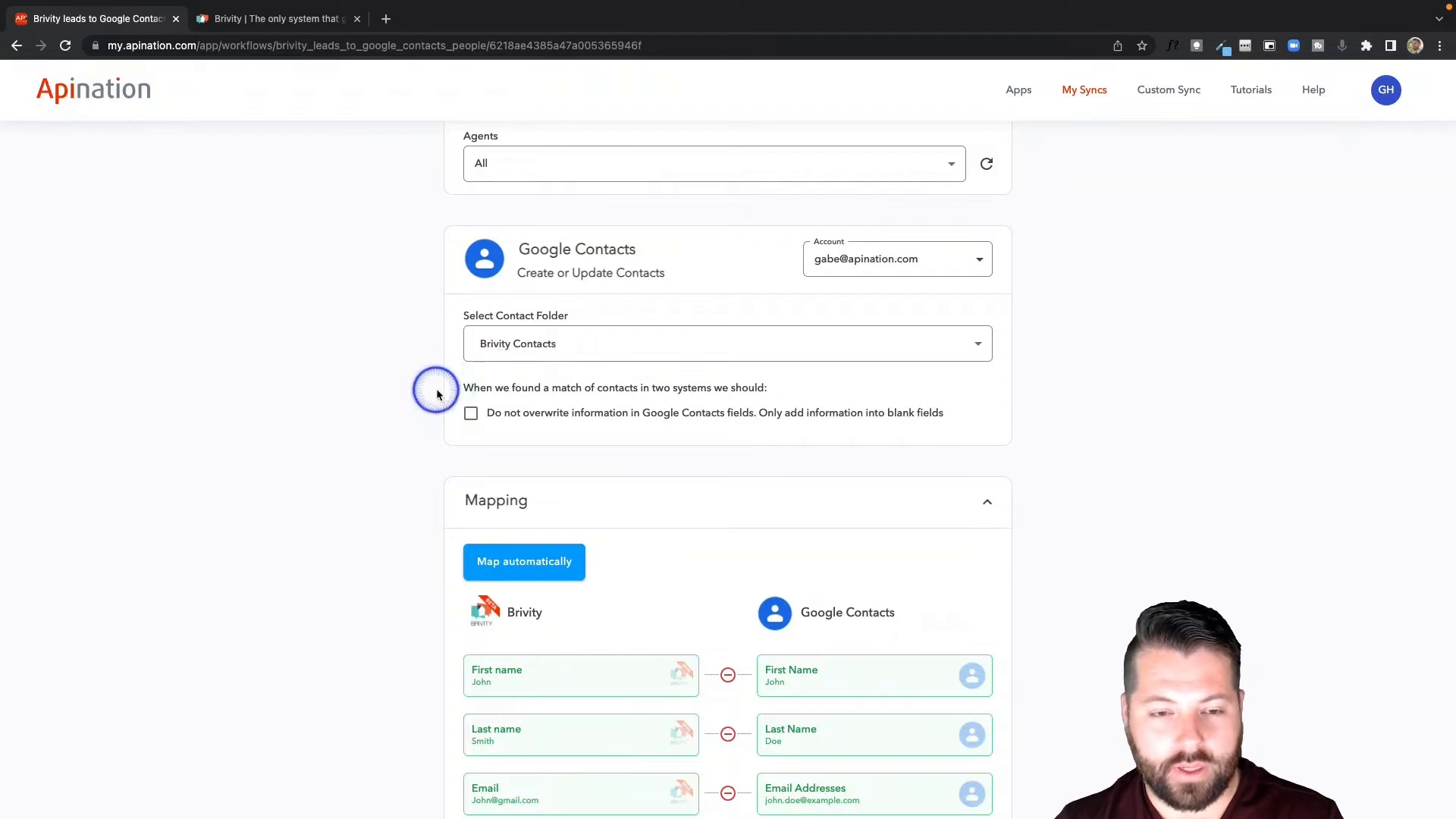
pyautogui.click(471, 415)
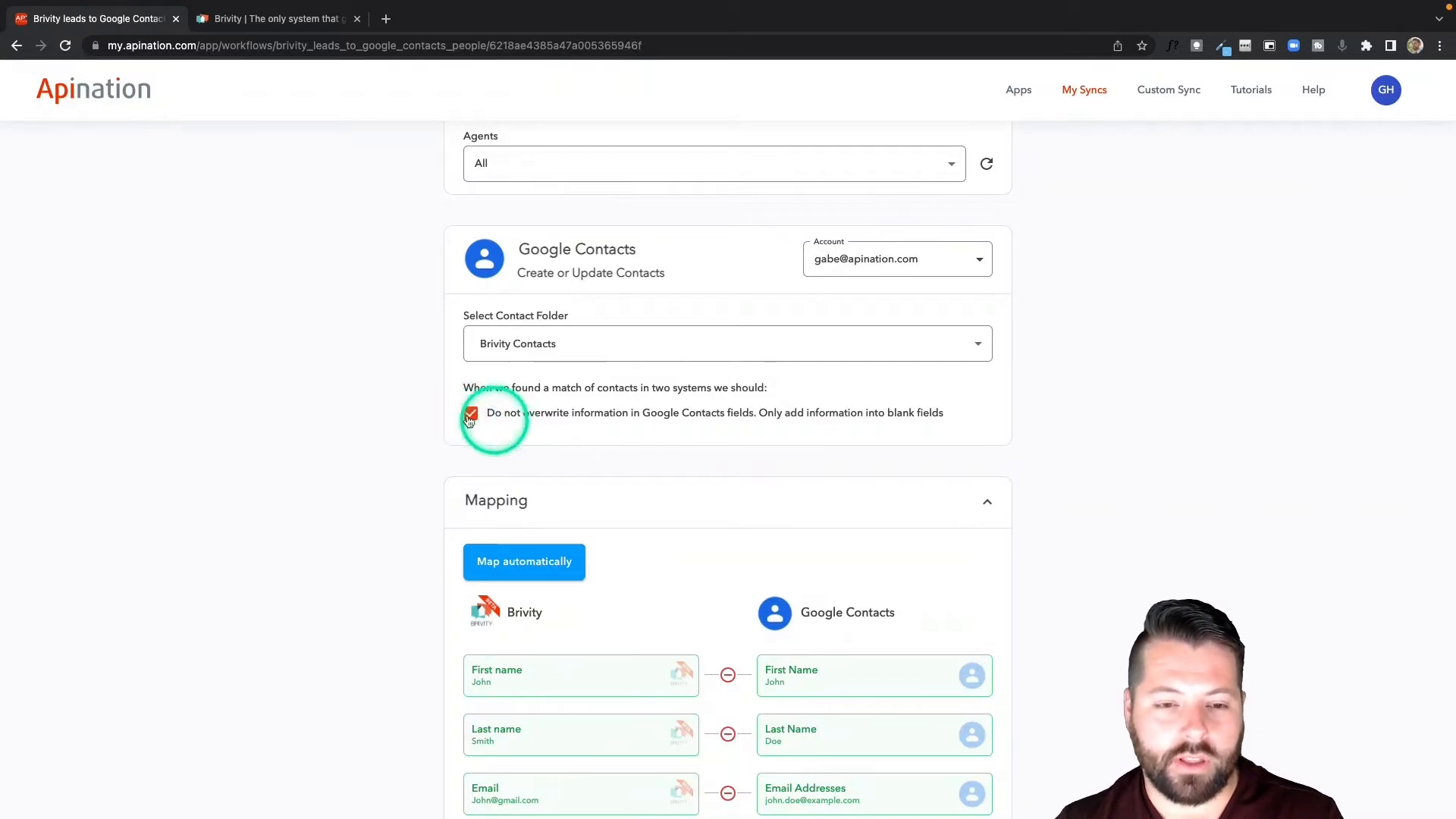
# Map the Brivity Home Street Address field to Google Contacts Street, and Home City to City.
pyautogui.scroll(-4, 586, 508)
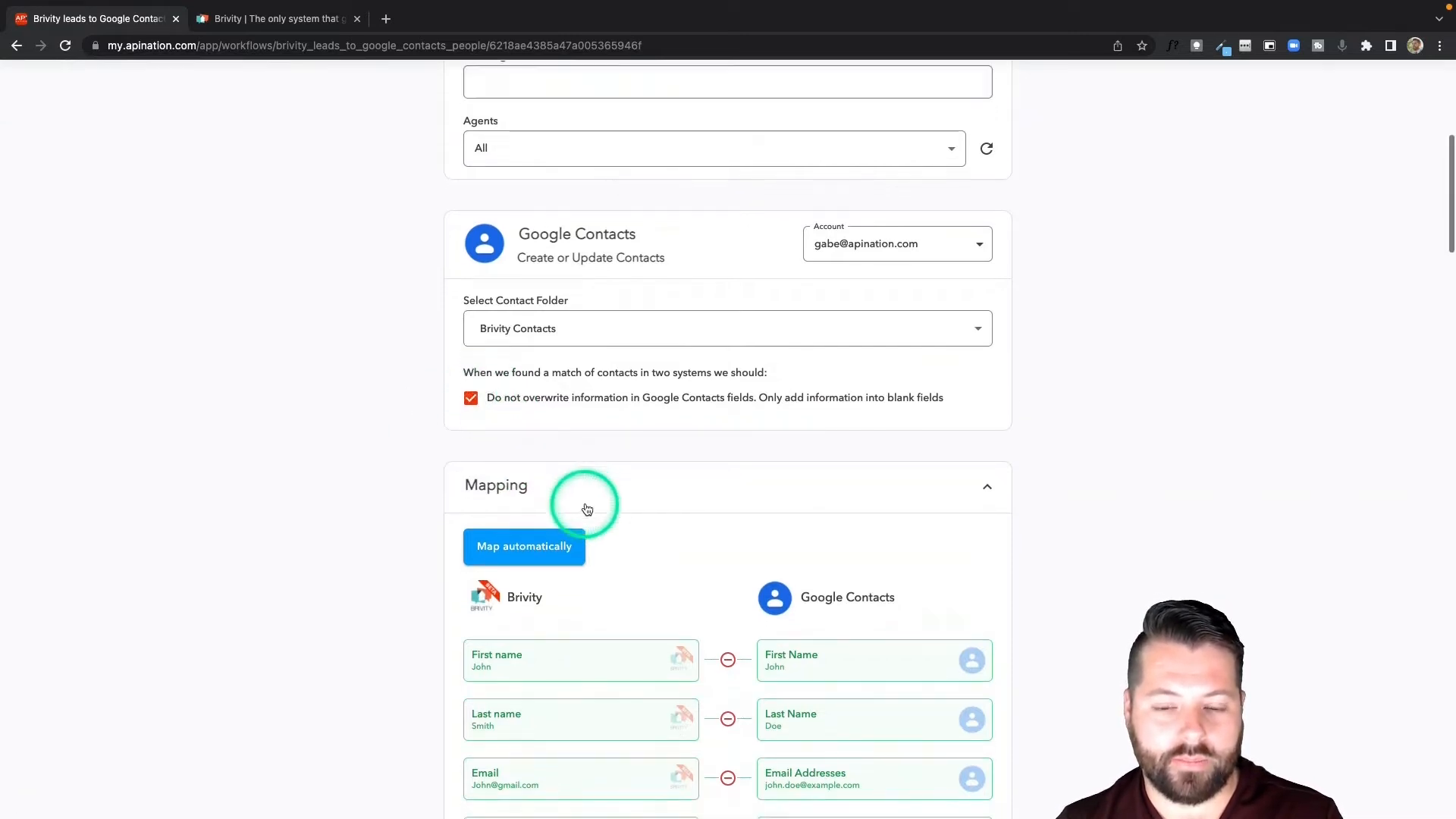
pyautogui.scroll(-2, 585, 508)
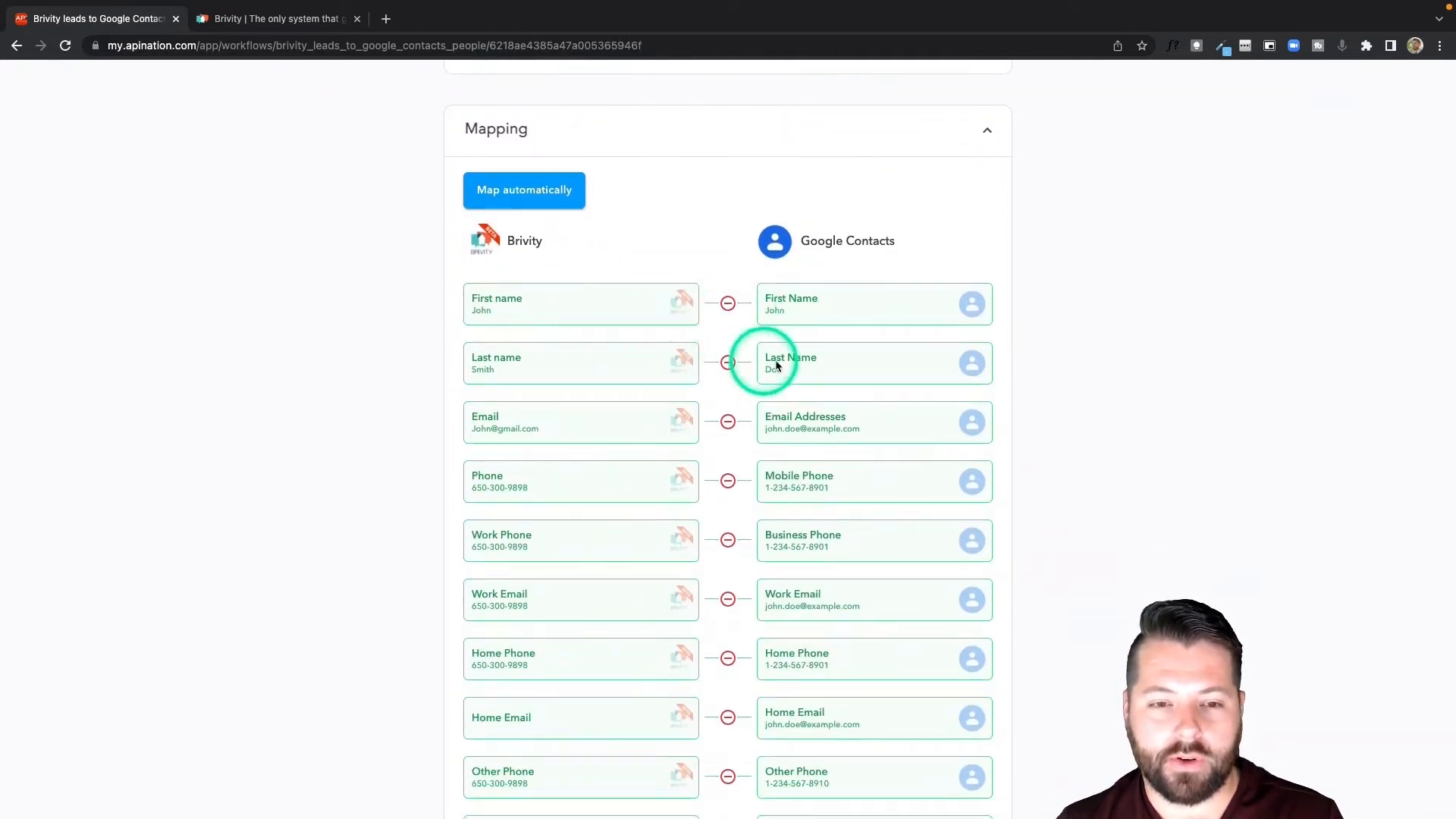
pyautogui.scroll(-1, 731, 452)
pyautogui.scroll(-7, 730, 452)
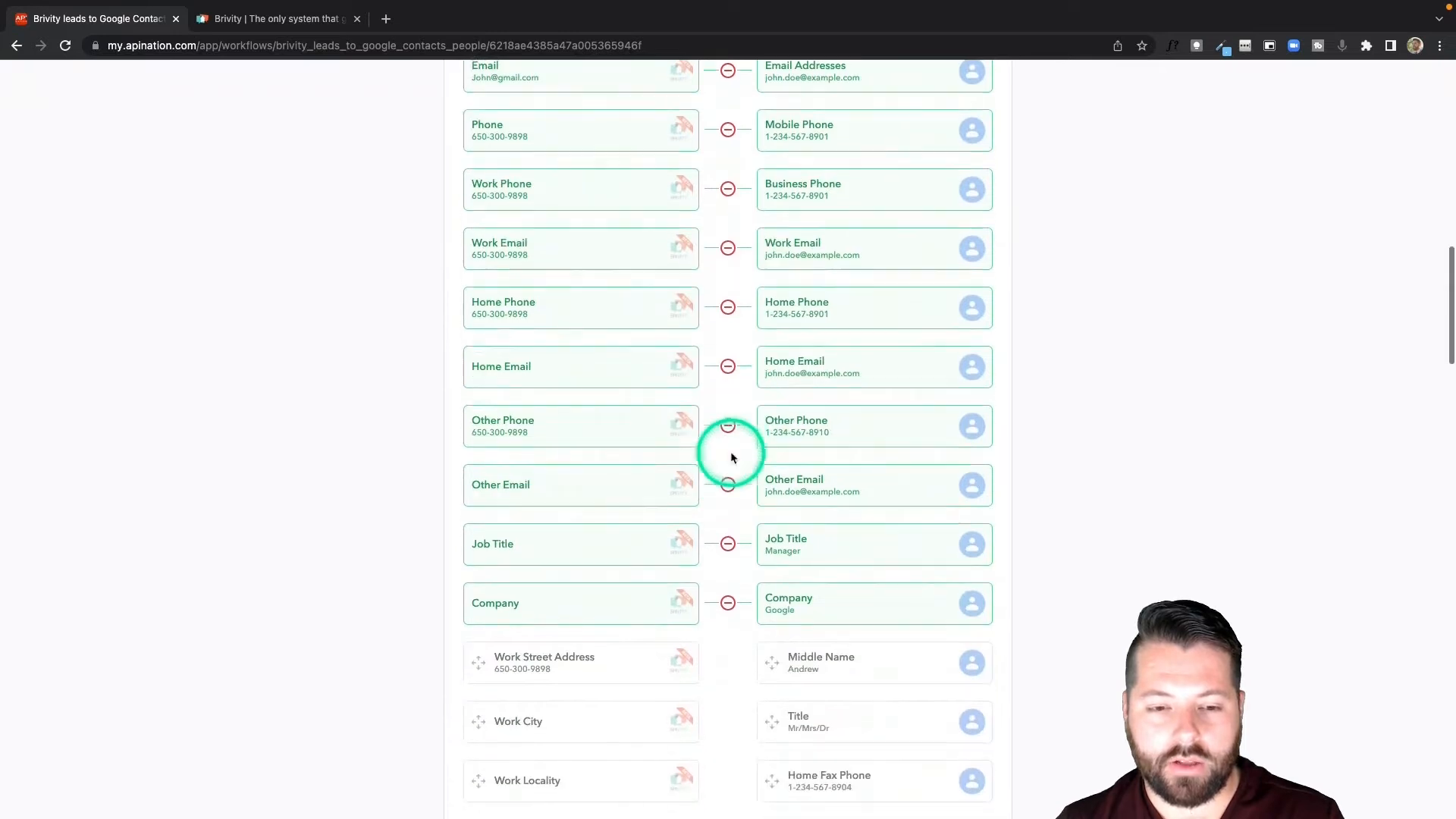
pyautogui.scroll(-3, 731, 453)
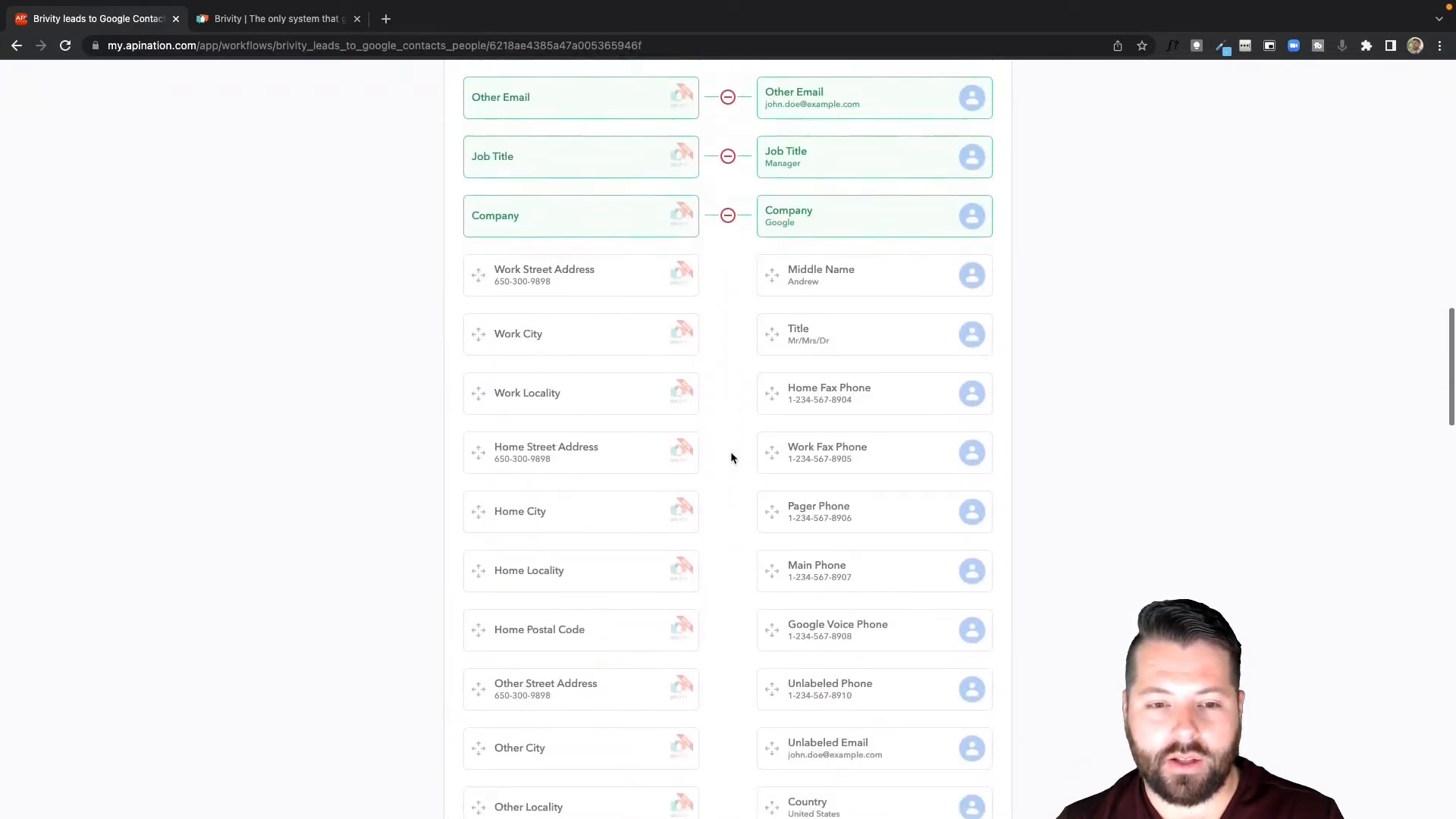
pyautogui.scroll(-1, 731, 457)
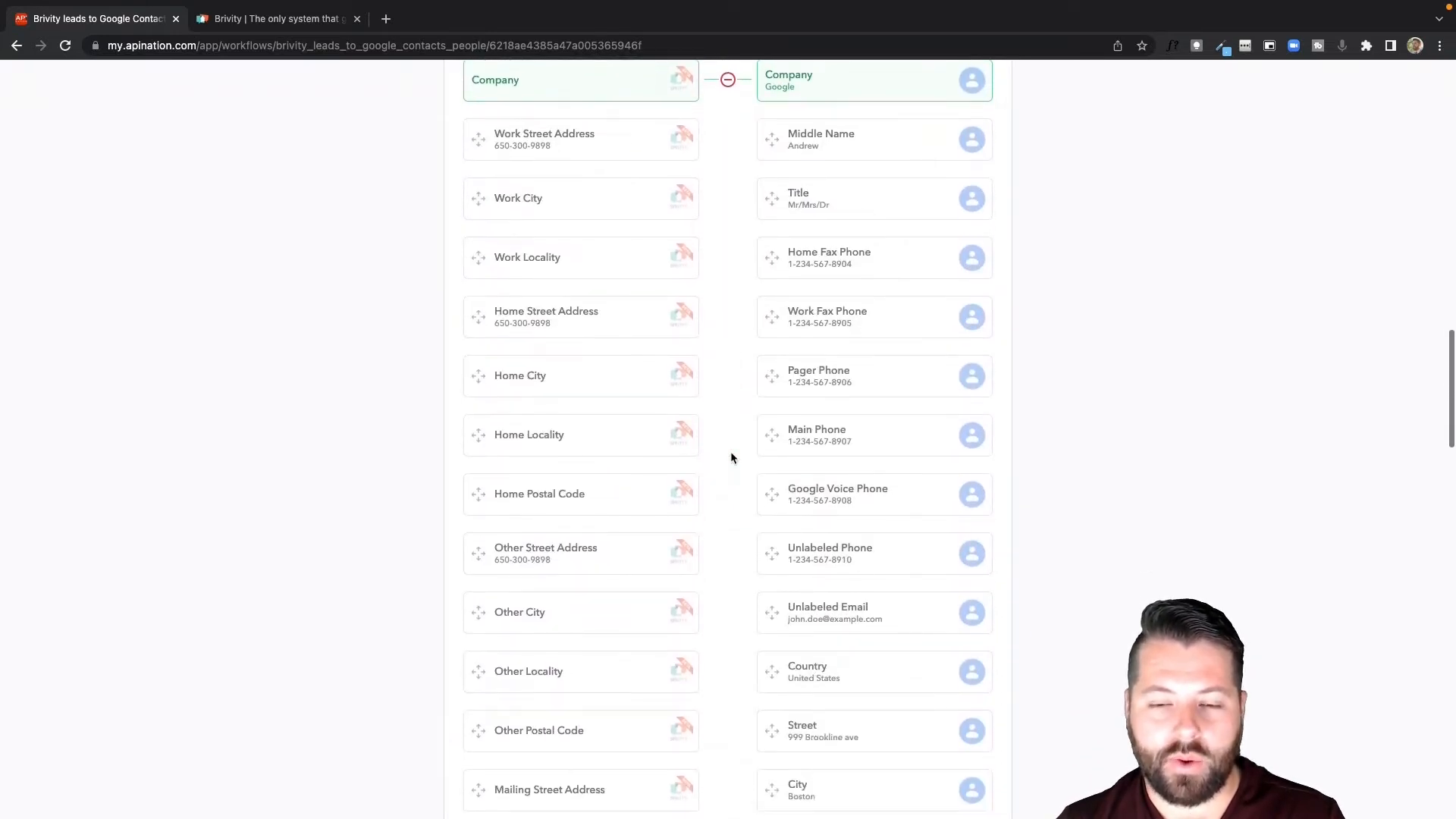
pyautogui.scroll(-1, 731, 453)
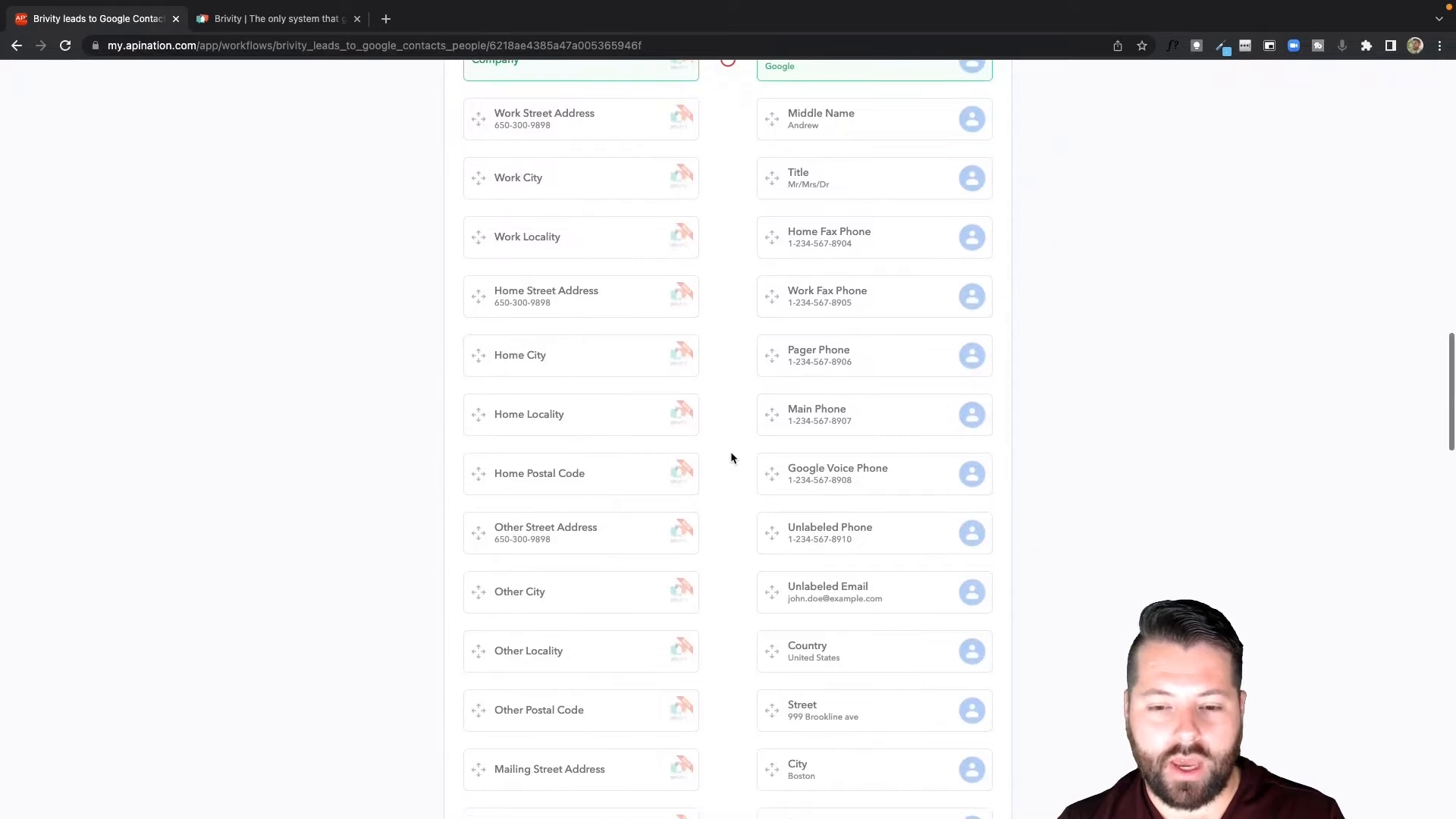
pyautogui.click(638, 280)
pyautogui.click(618, 290)
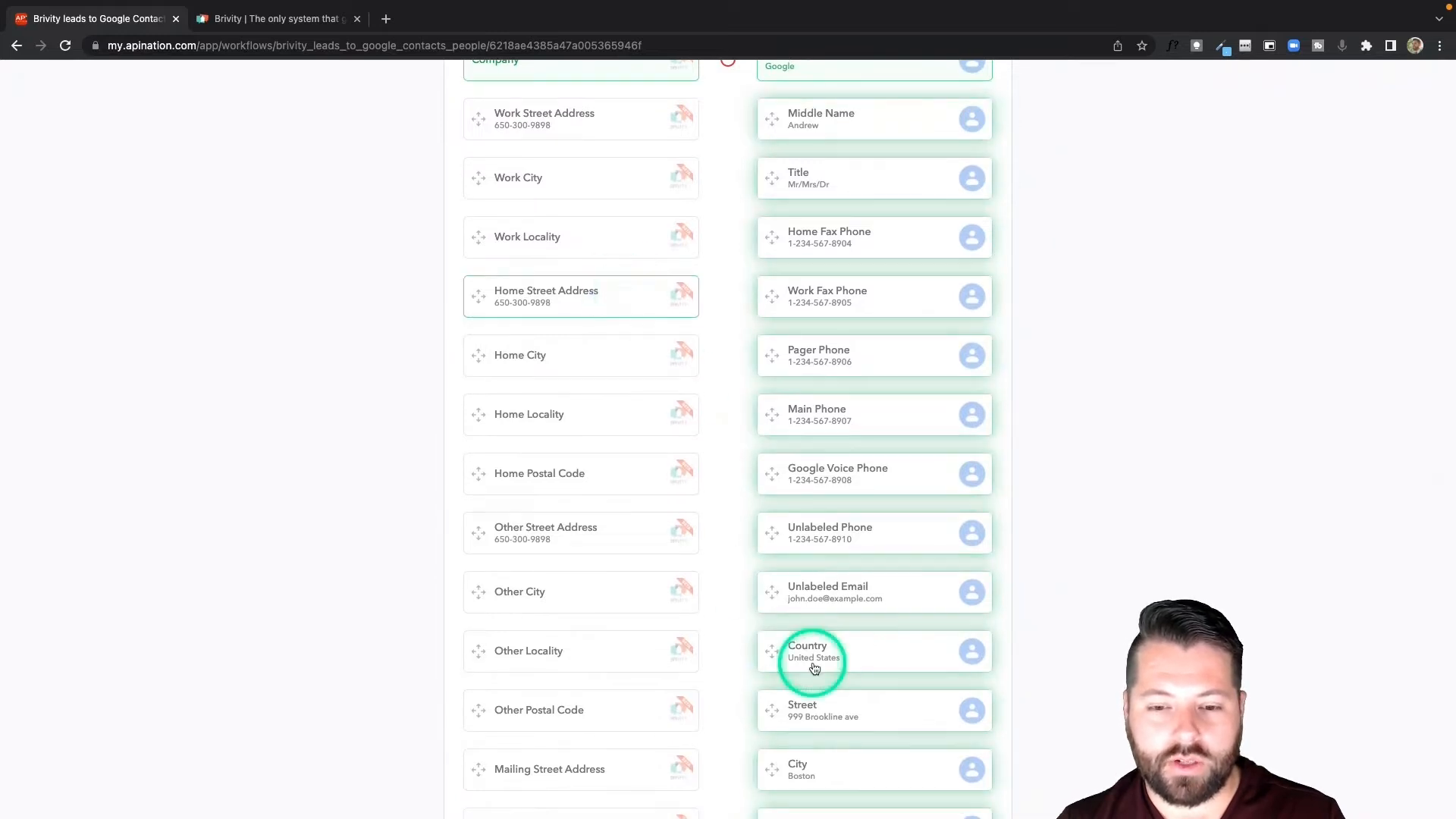
pyautogui.click(813, 711)
pyautogui.click(637, 346)
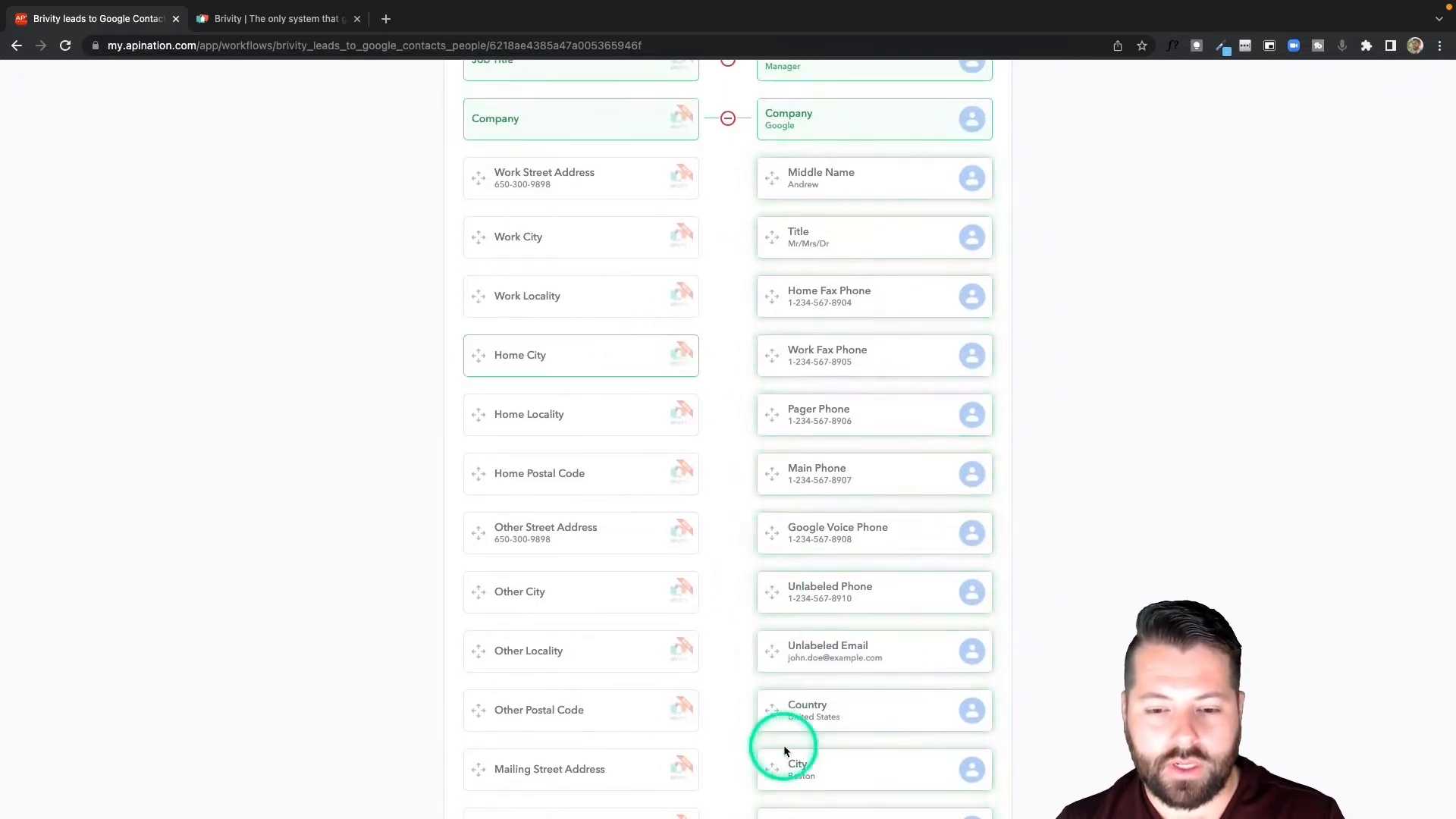
pyautogui.click(783, 767)
# Map the Brivity Home Locality field to Google Contacts State, and Home Postal Code to ZIP.
pyautogui.click(606, 417)
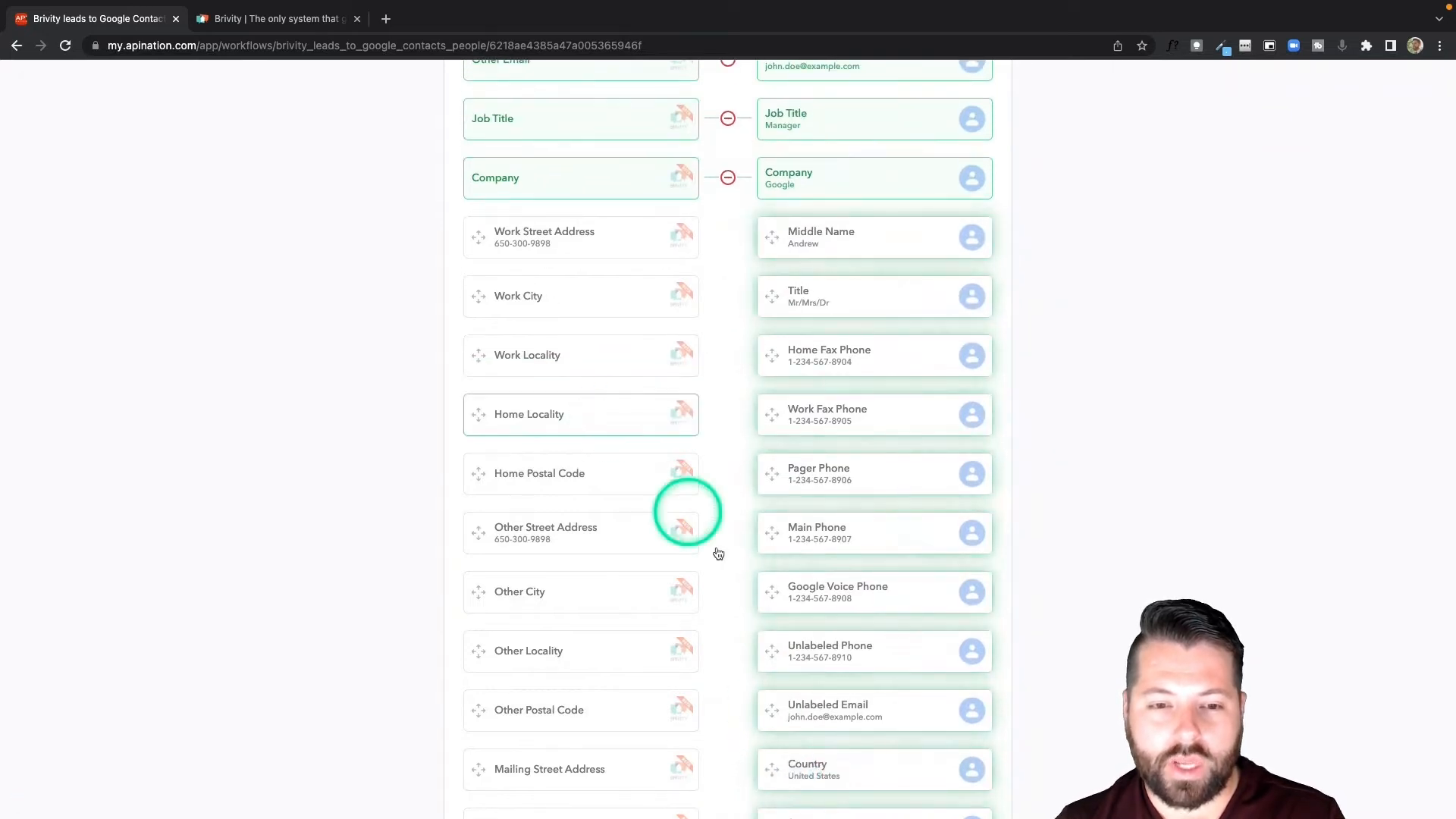
pyautogui.scroll(-1, 722, 559)
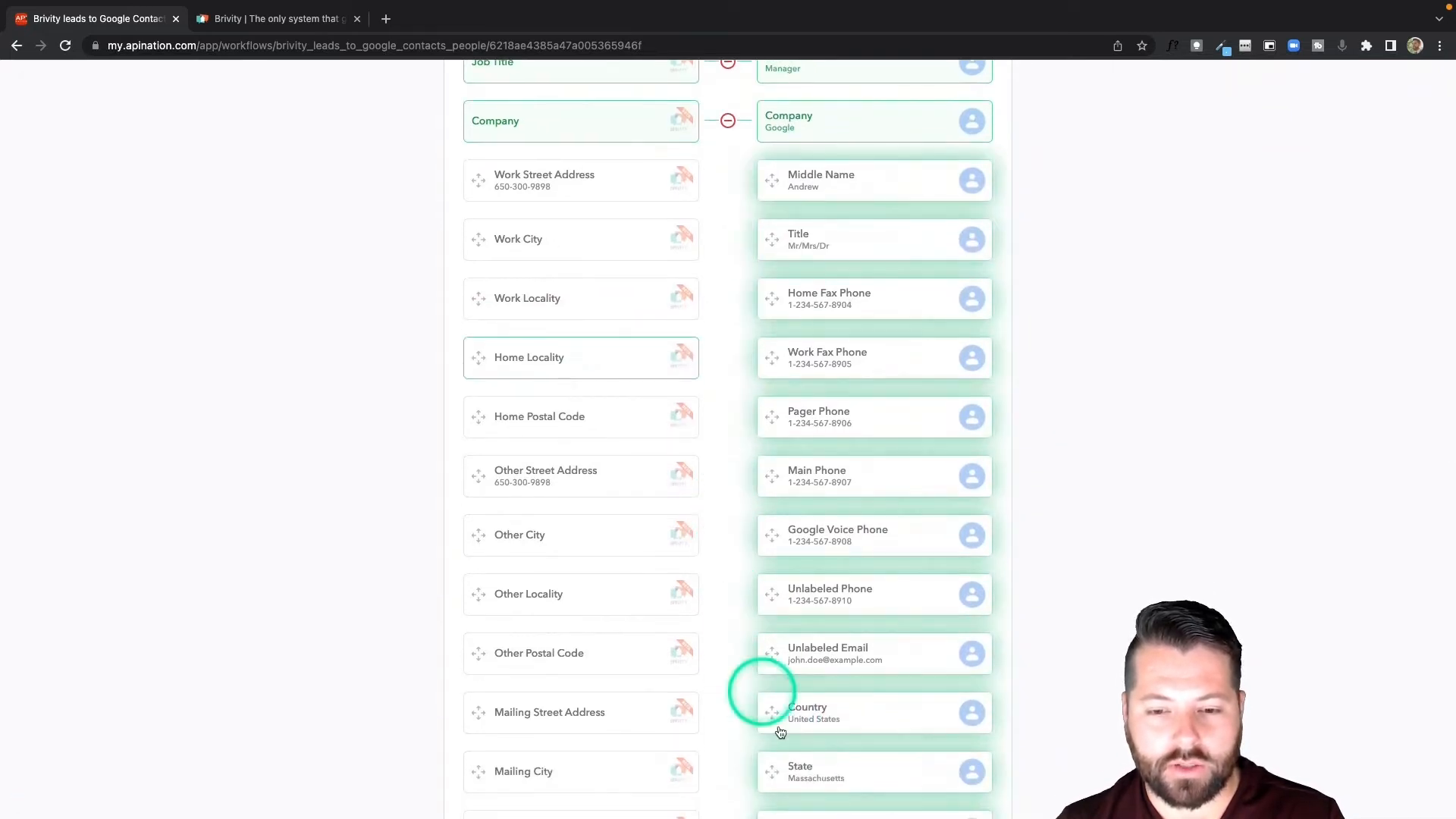
pyautogui.click(789, 768)
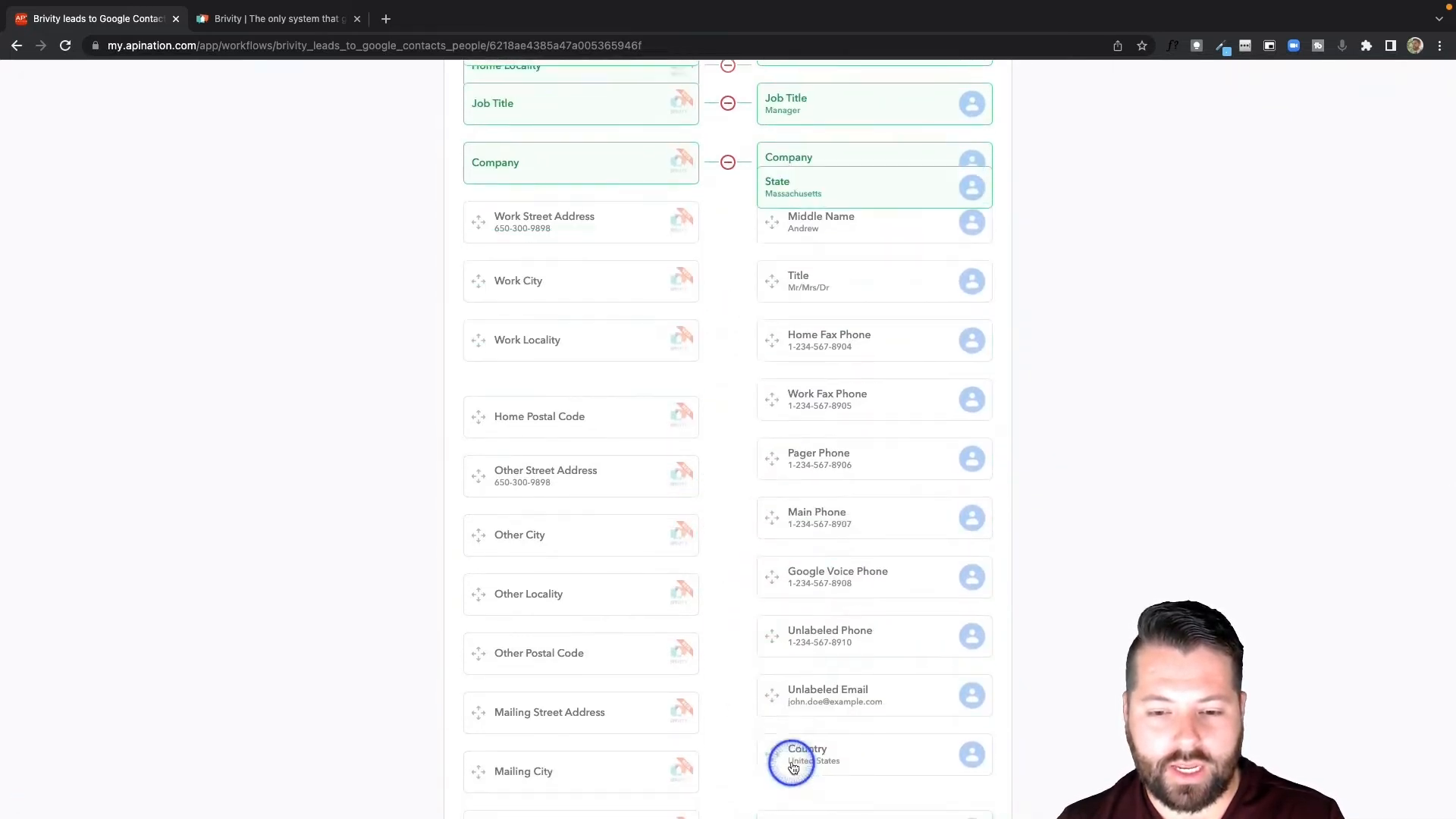
pyautogui.click(610, 416)
pyautogui.scroll(-4, 741, 634)
pyautogui.click(781, 591)
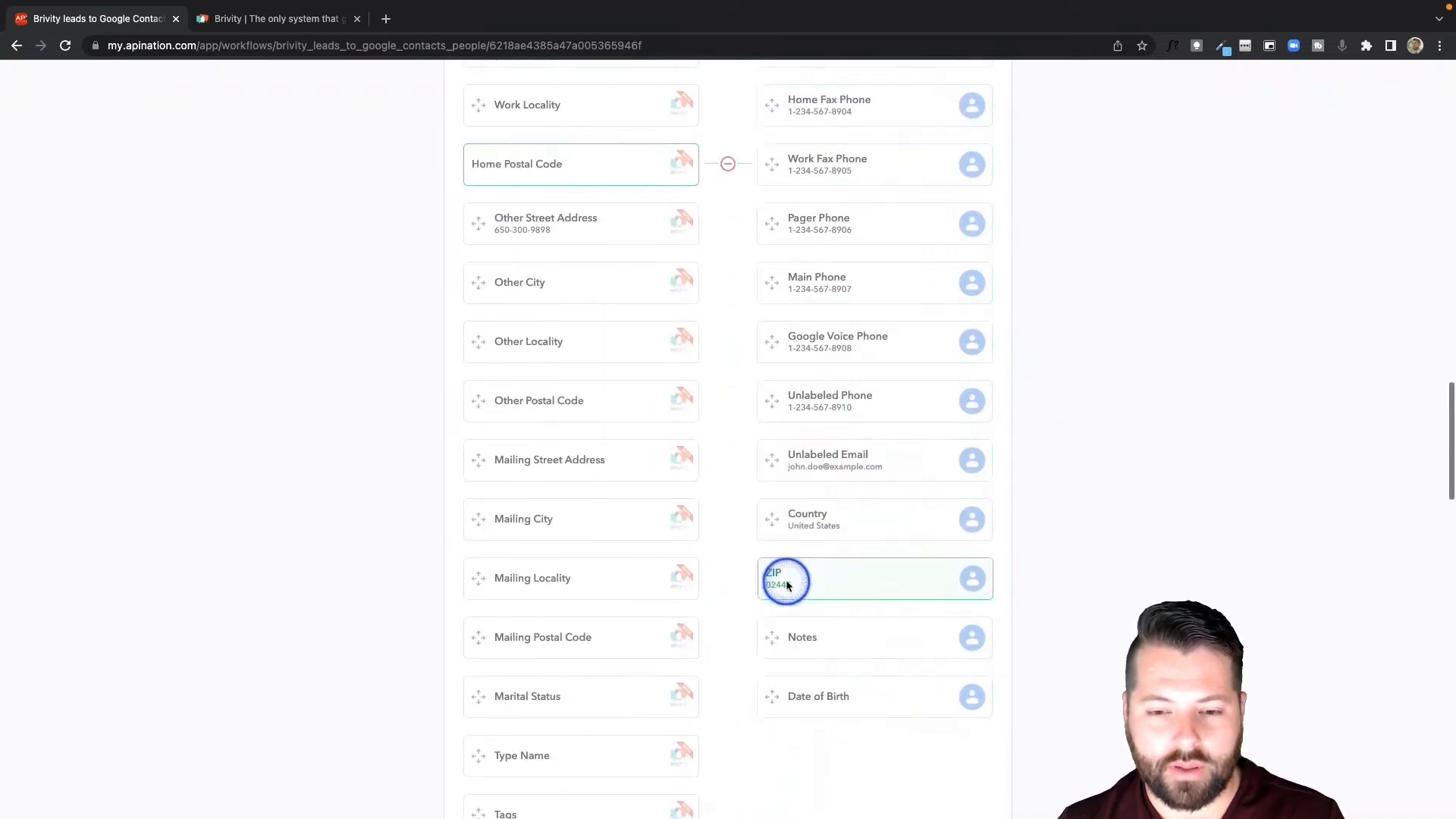
# Map the Brivity Tags field to the Google Contacts Notes field.
pyautogui.scroll(-3, 712, 599)
pyautogui.scroll(-10, 712, 599)
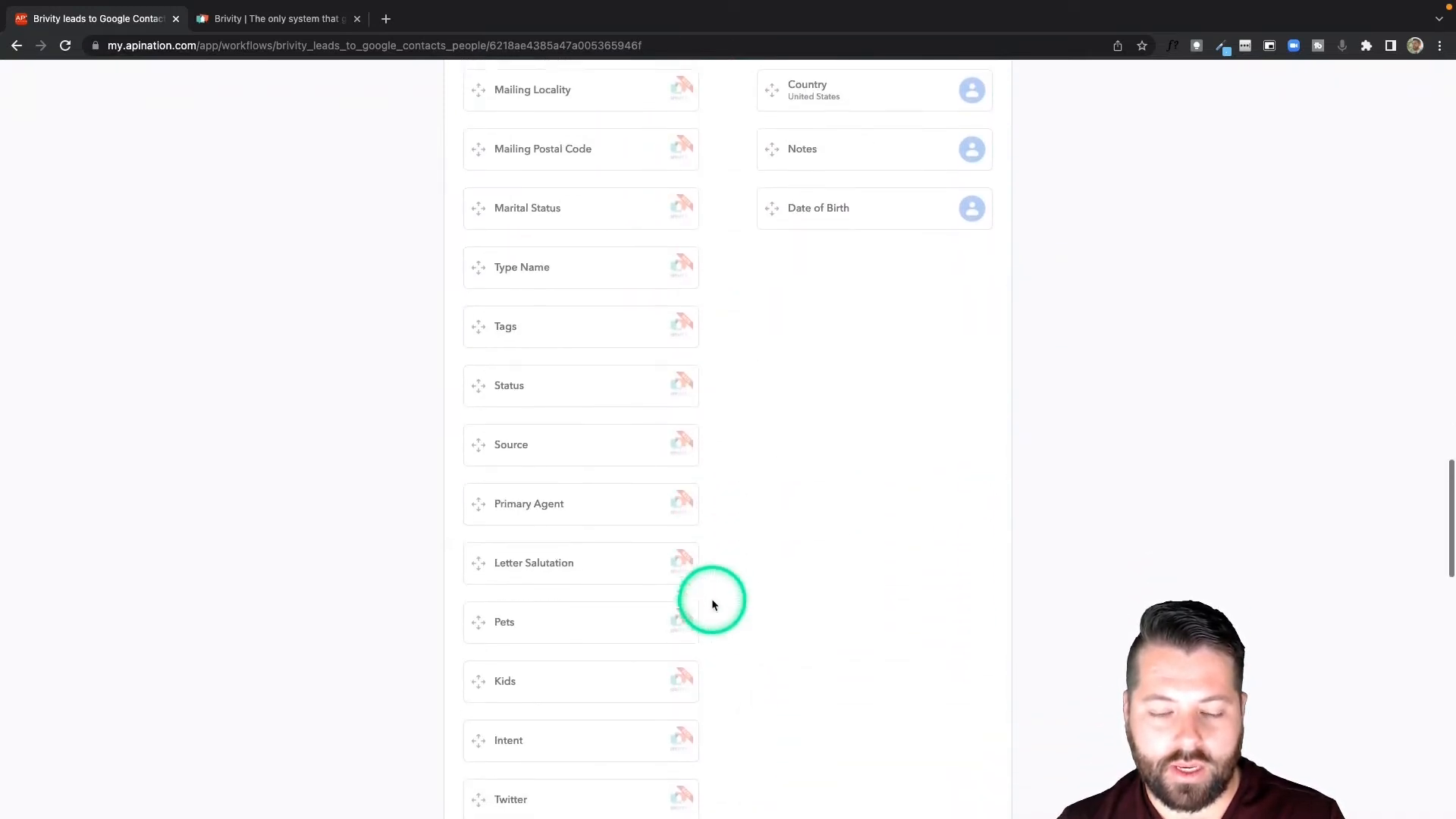
pyautogui.scroll(10, 713, 604)
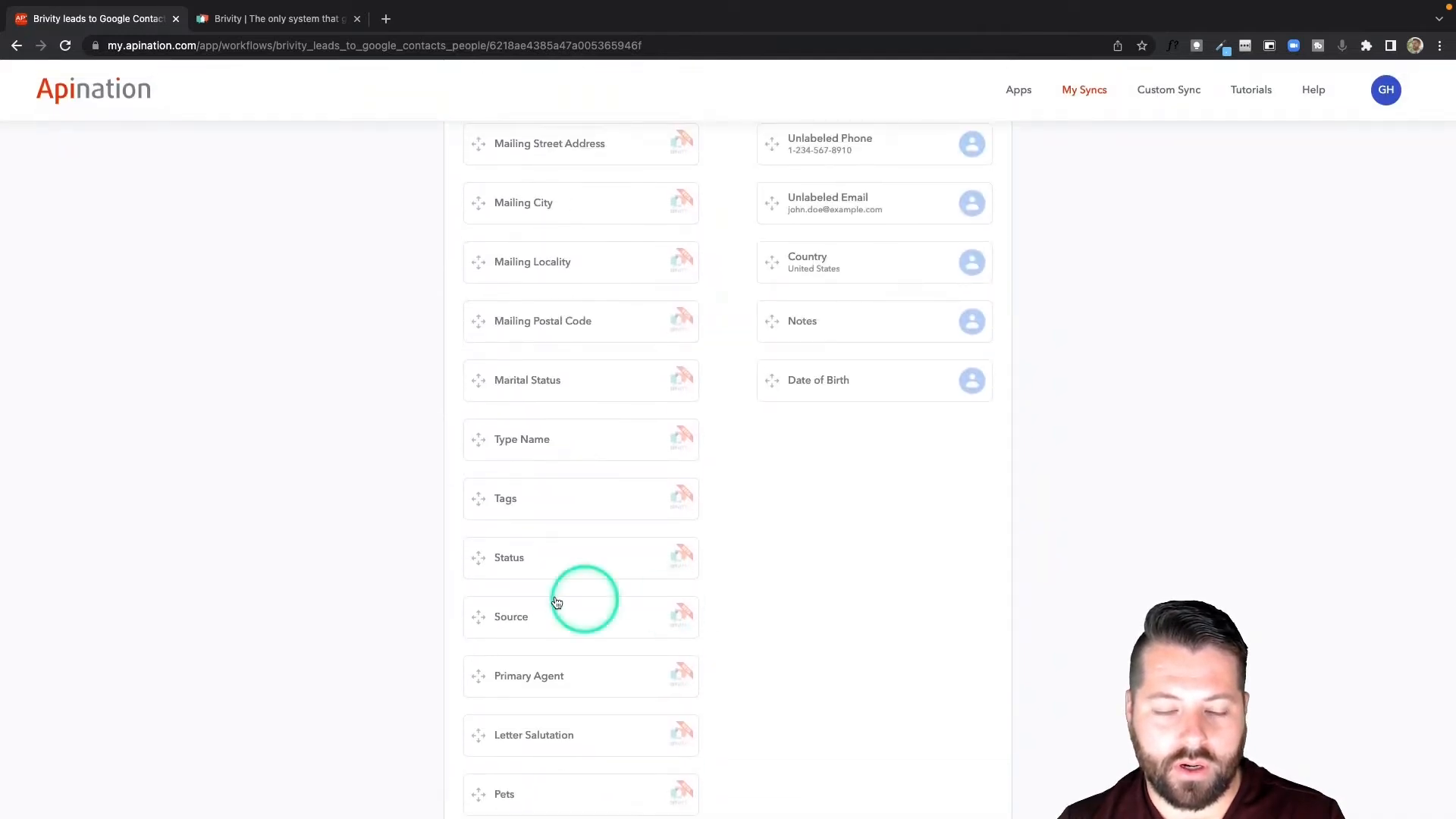
pyautogui.moveTo(549, 503); pyautogui.dragTo(830, 328)
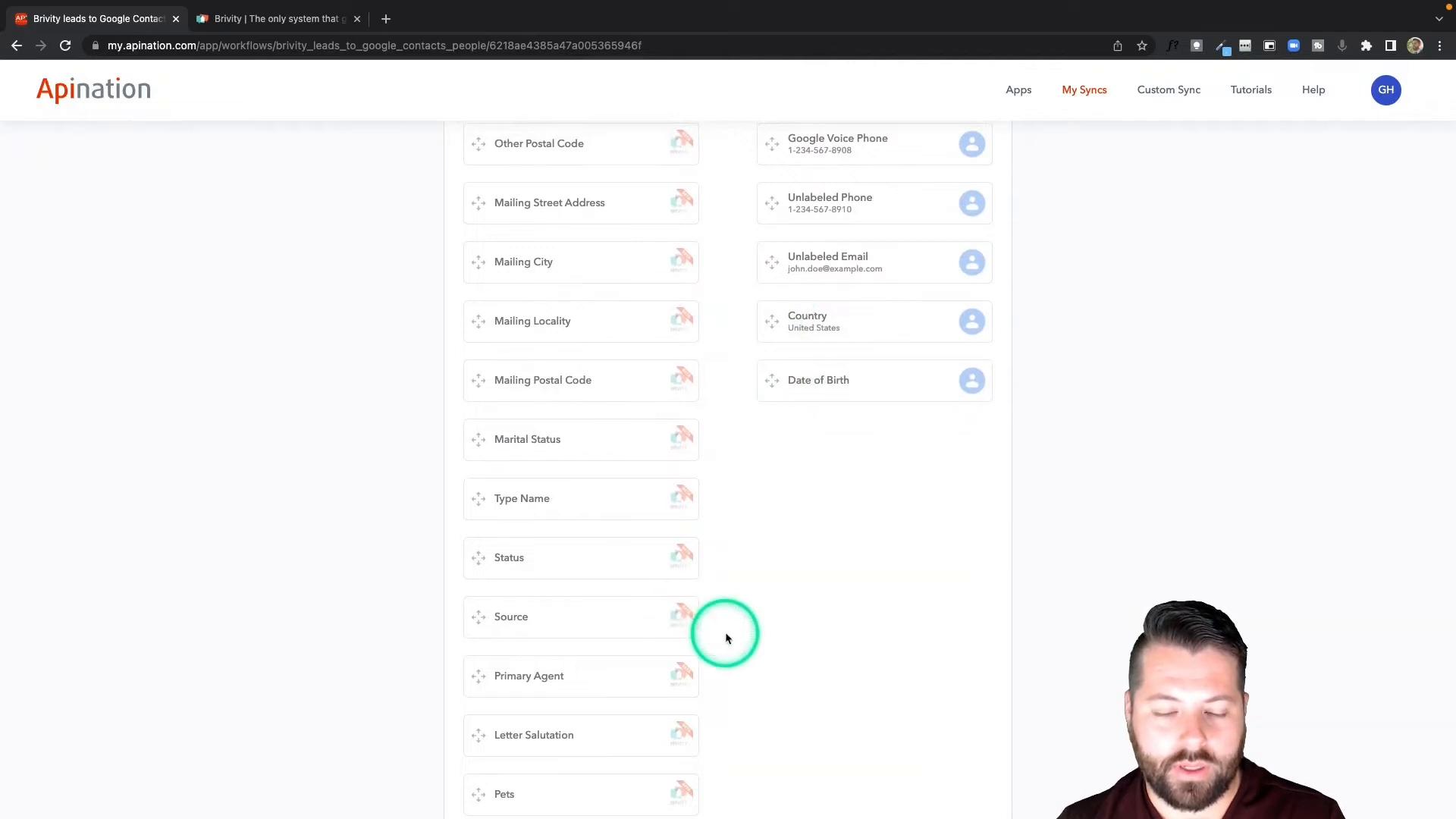
# Activate the Brivity leads to Google Contacts people sync.
pyautogui.scroll(-6, 726, 639)
pyautogui.scroll(6, 726, 639)
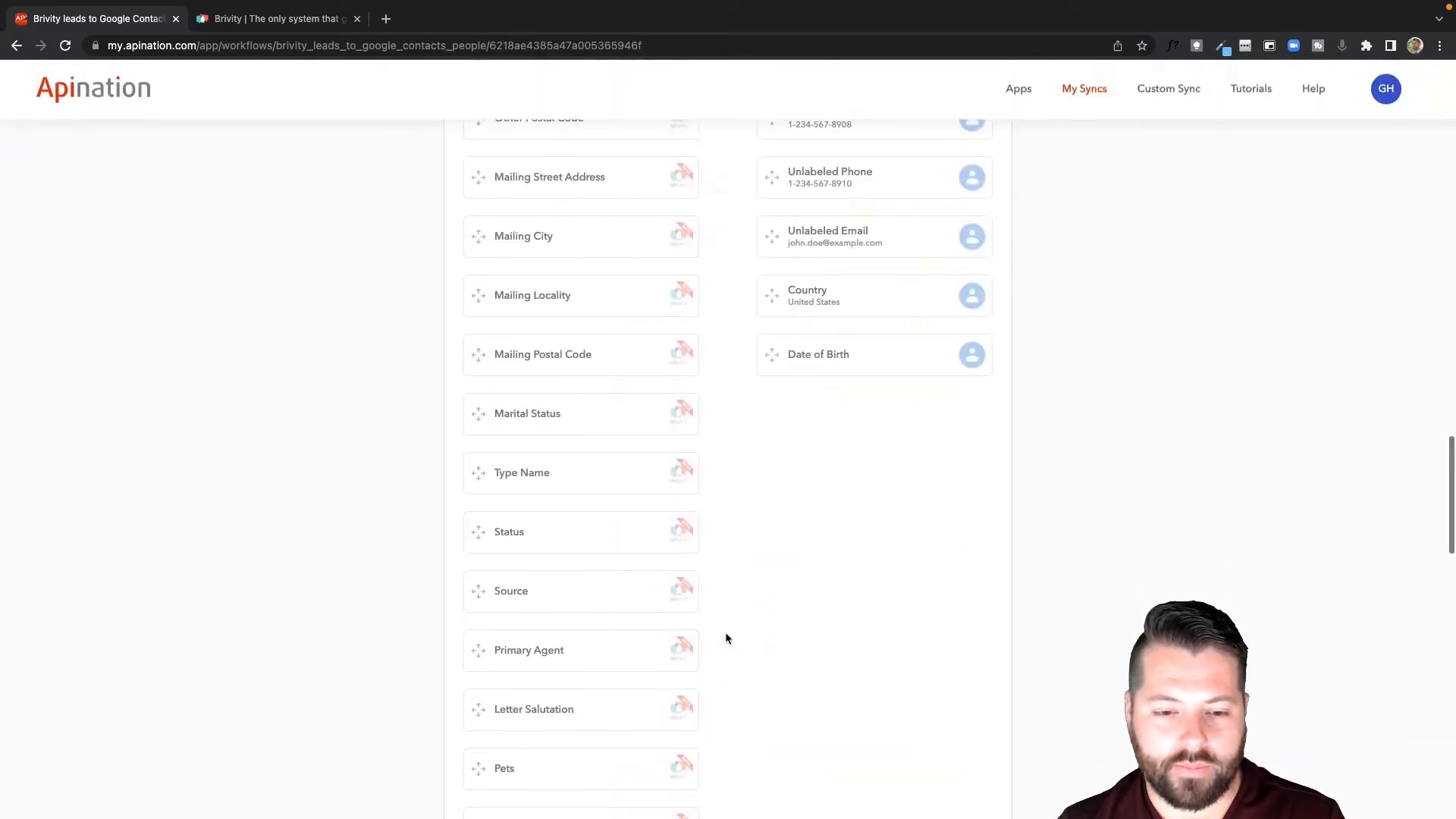
pyautogui.scroll(20, 726, 638)
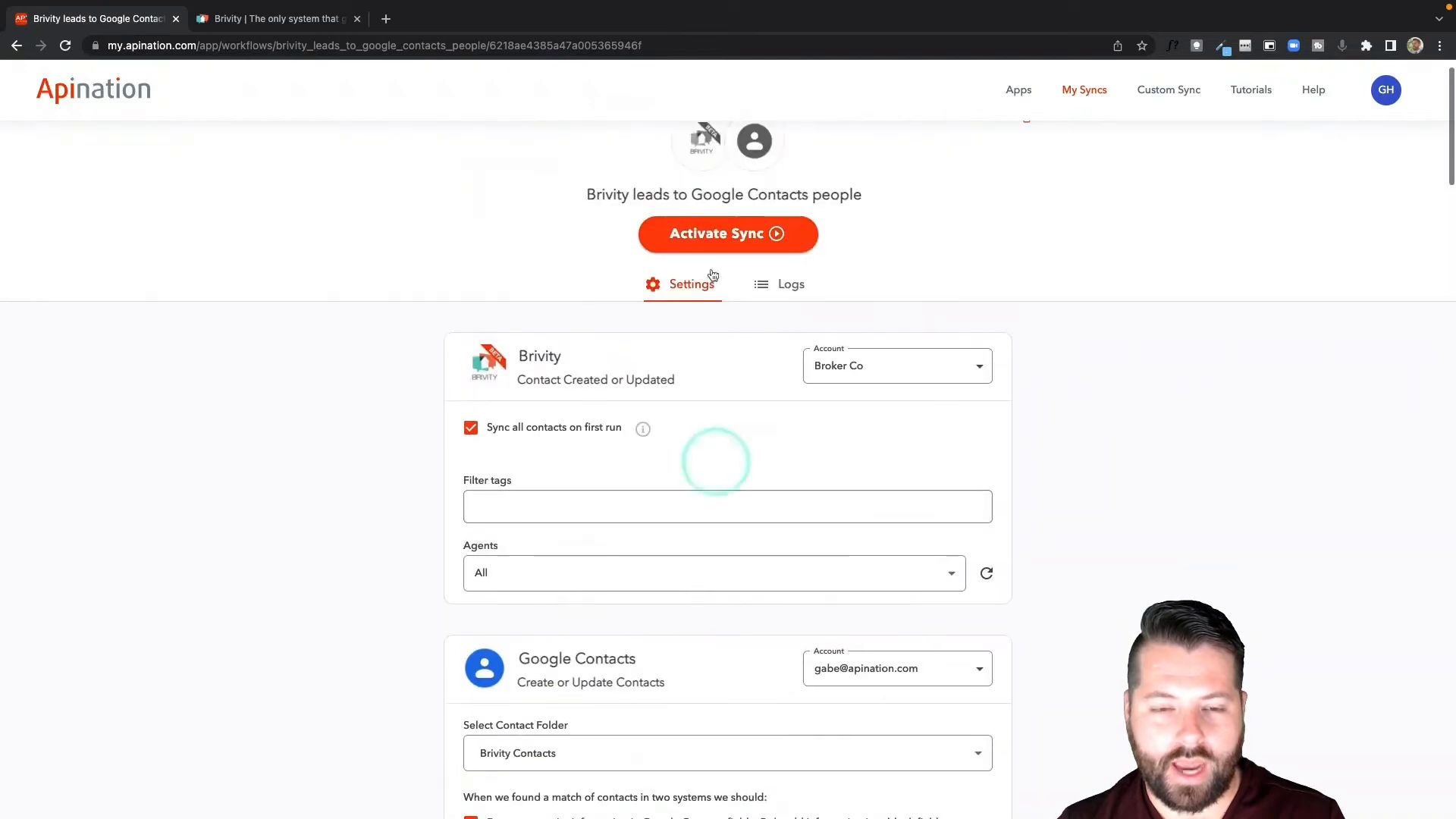
pyautogui.click(718, 229)
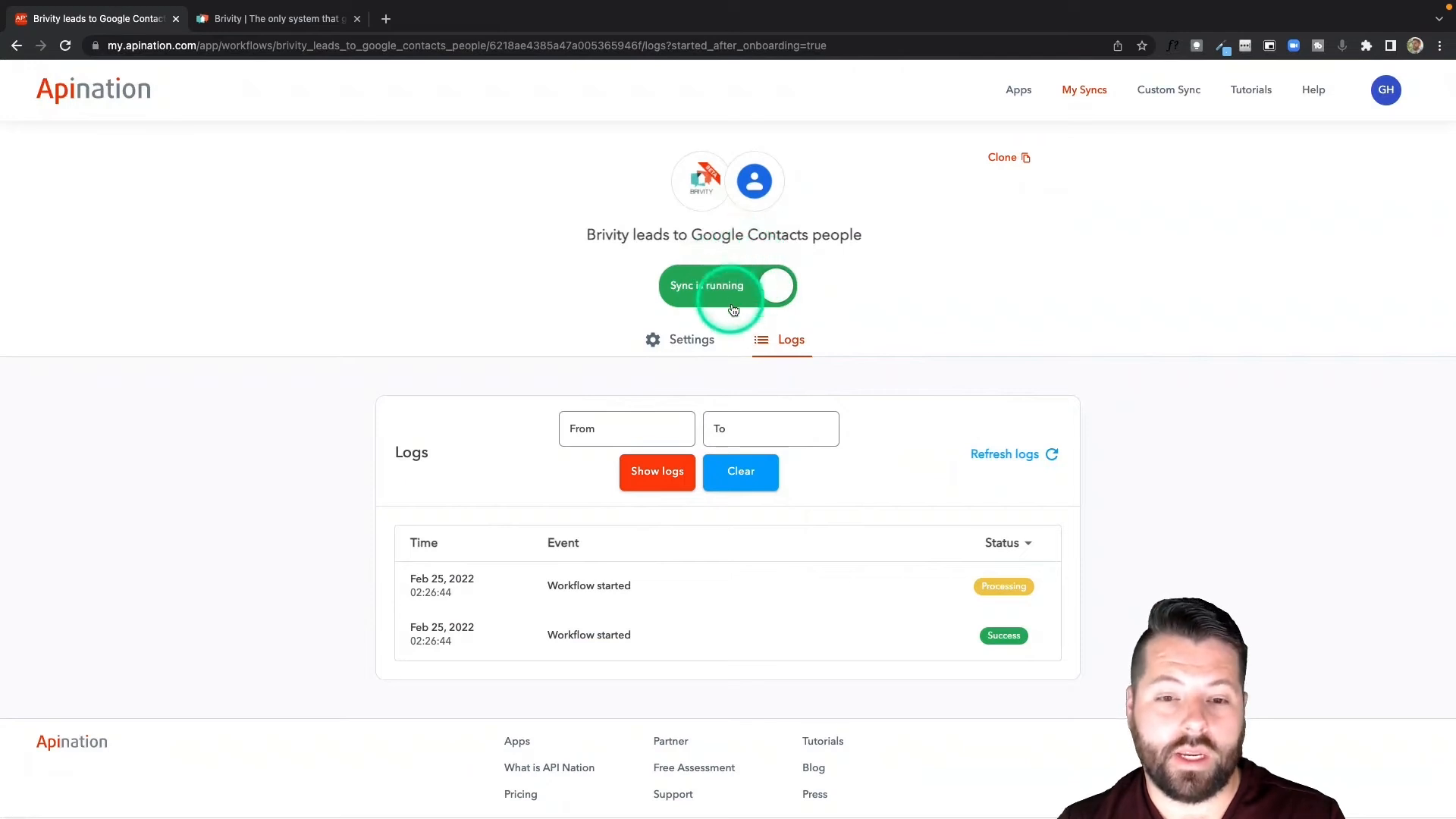
# In the running sync's settings, enter FSBO as the Brivity filter tag and try to resync all contacts.
pyautogui.click(692, 343)
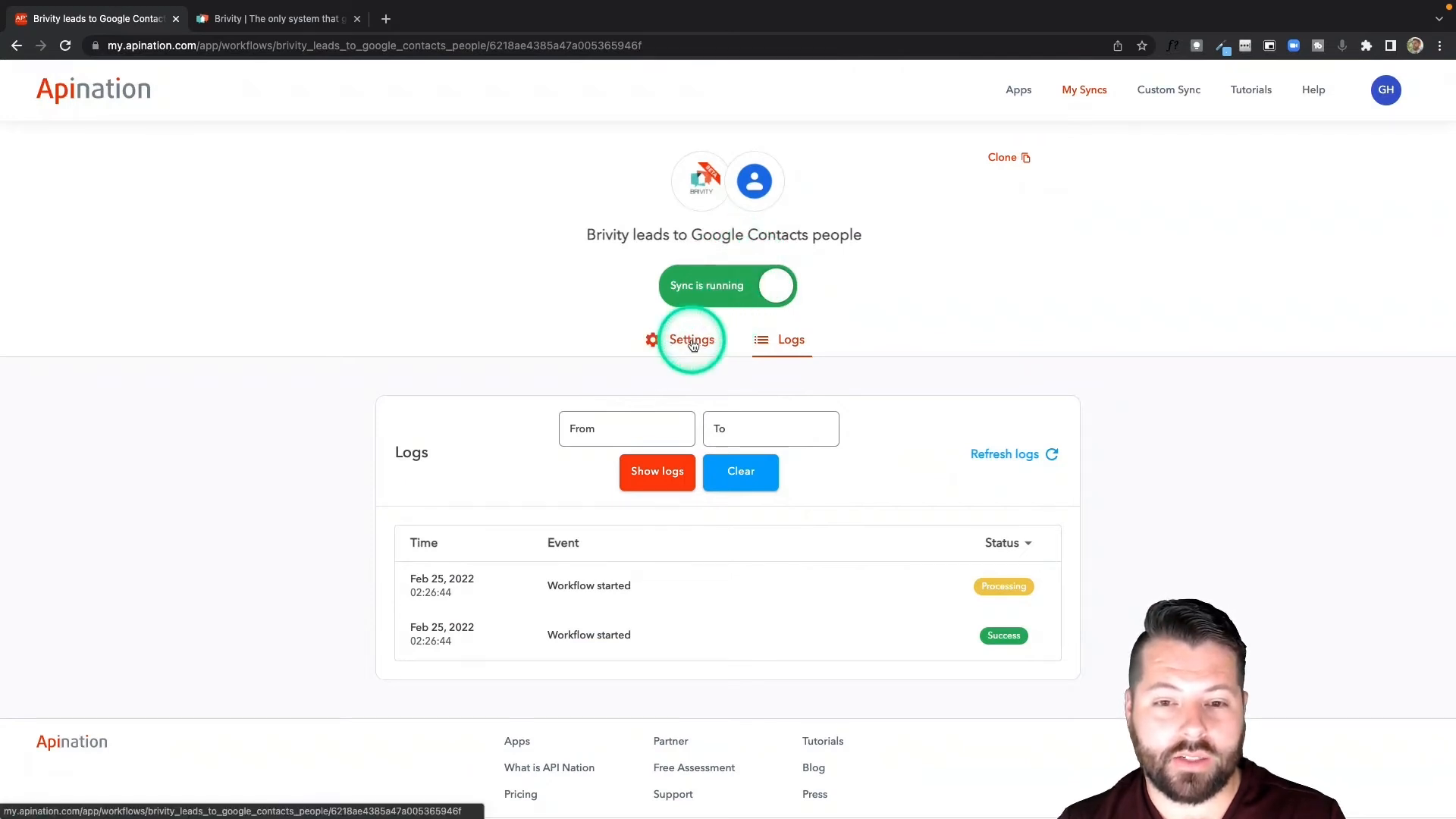
pyautogui.scroll(-3, 688, 476)
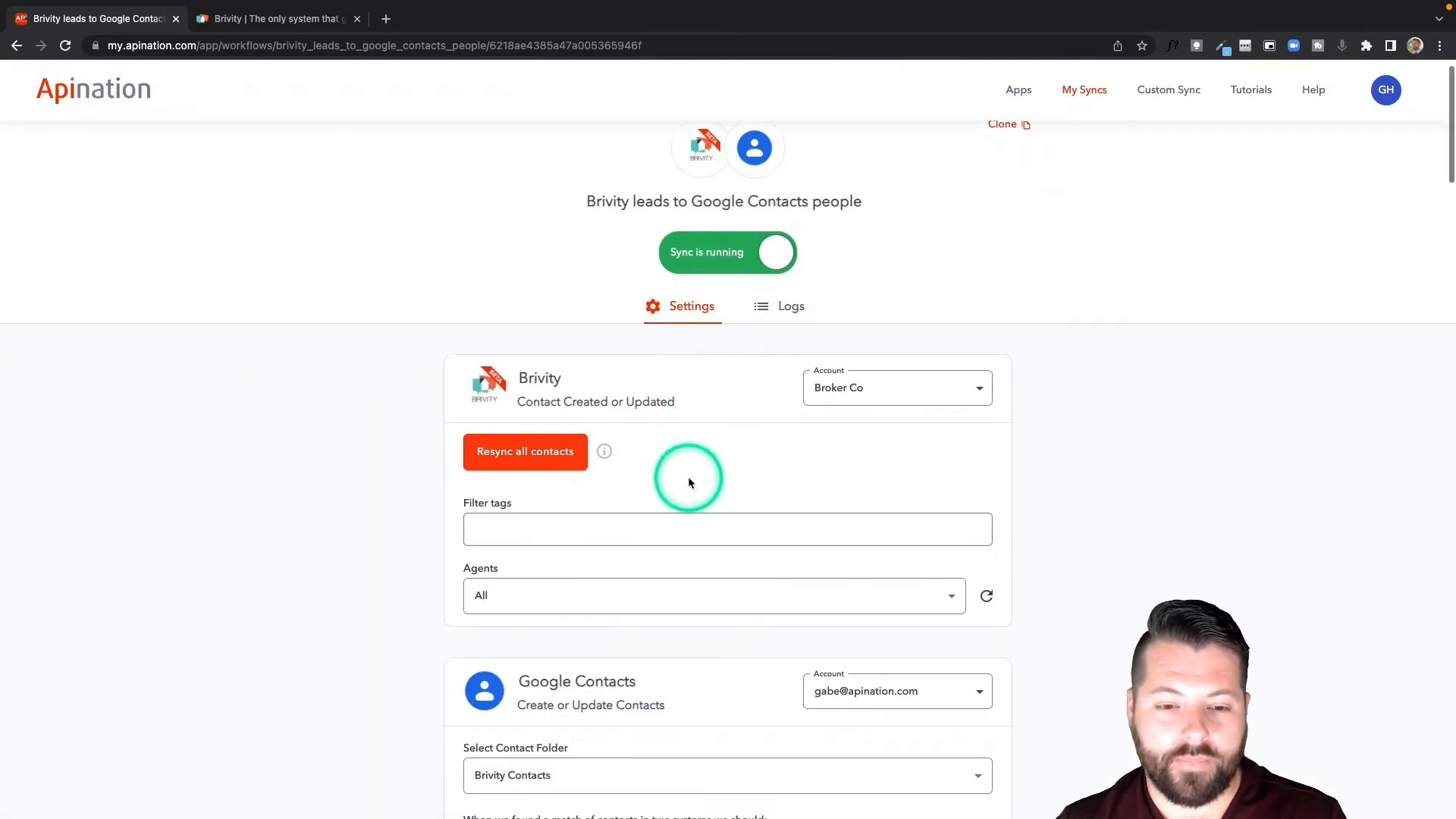
pyautogui.scroll(-2, 689, 478)
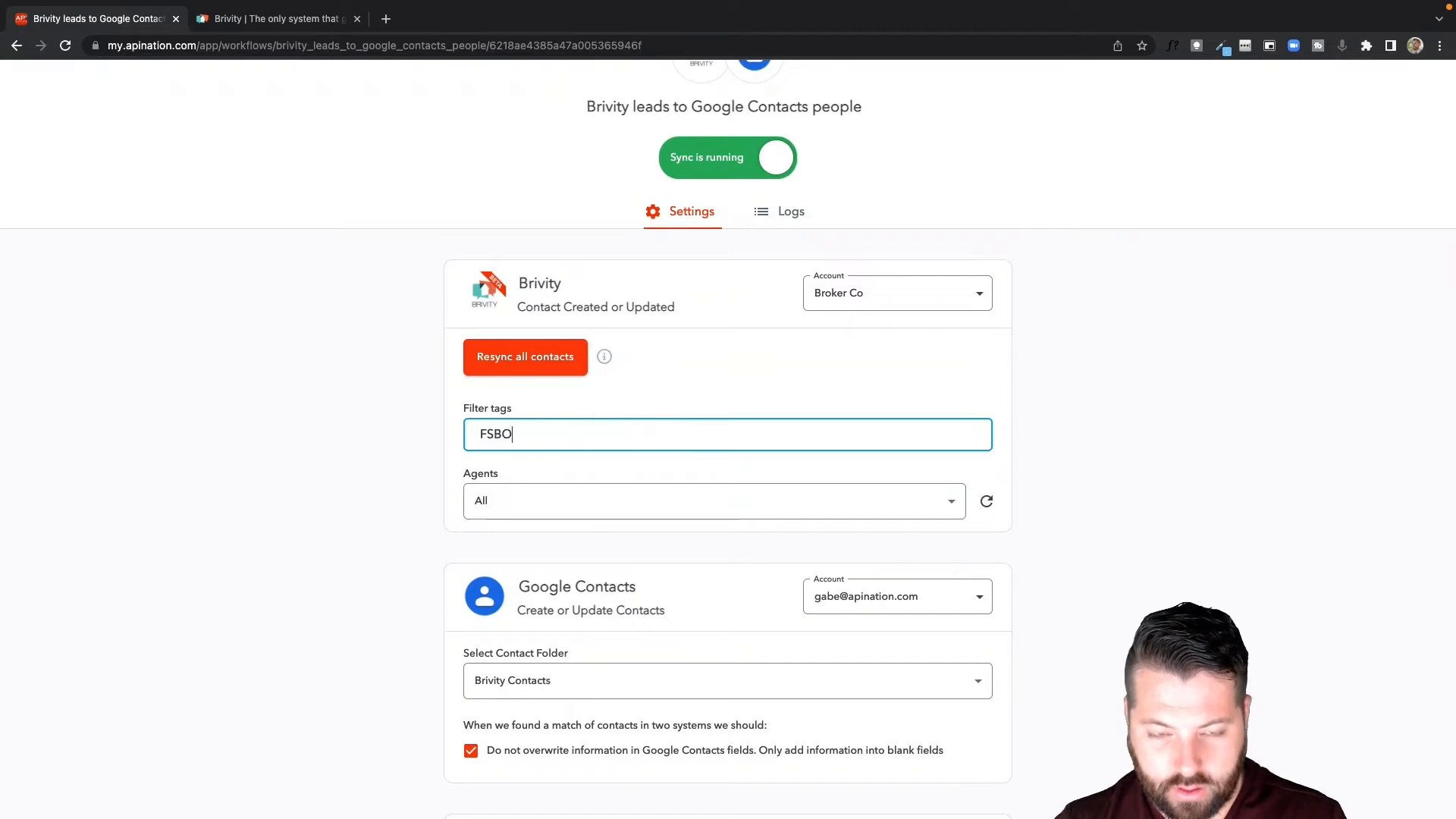
pyautogui.click(540, 362)
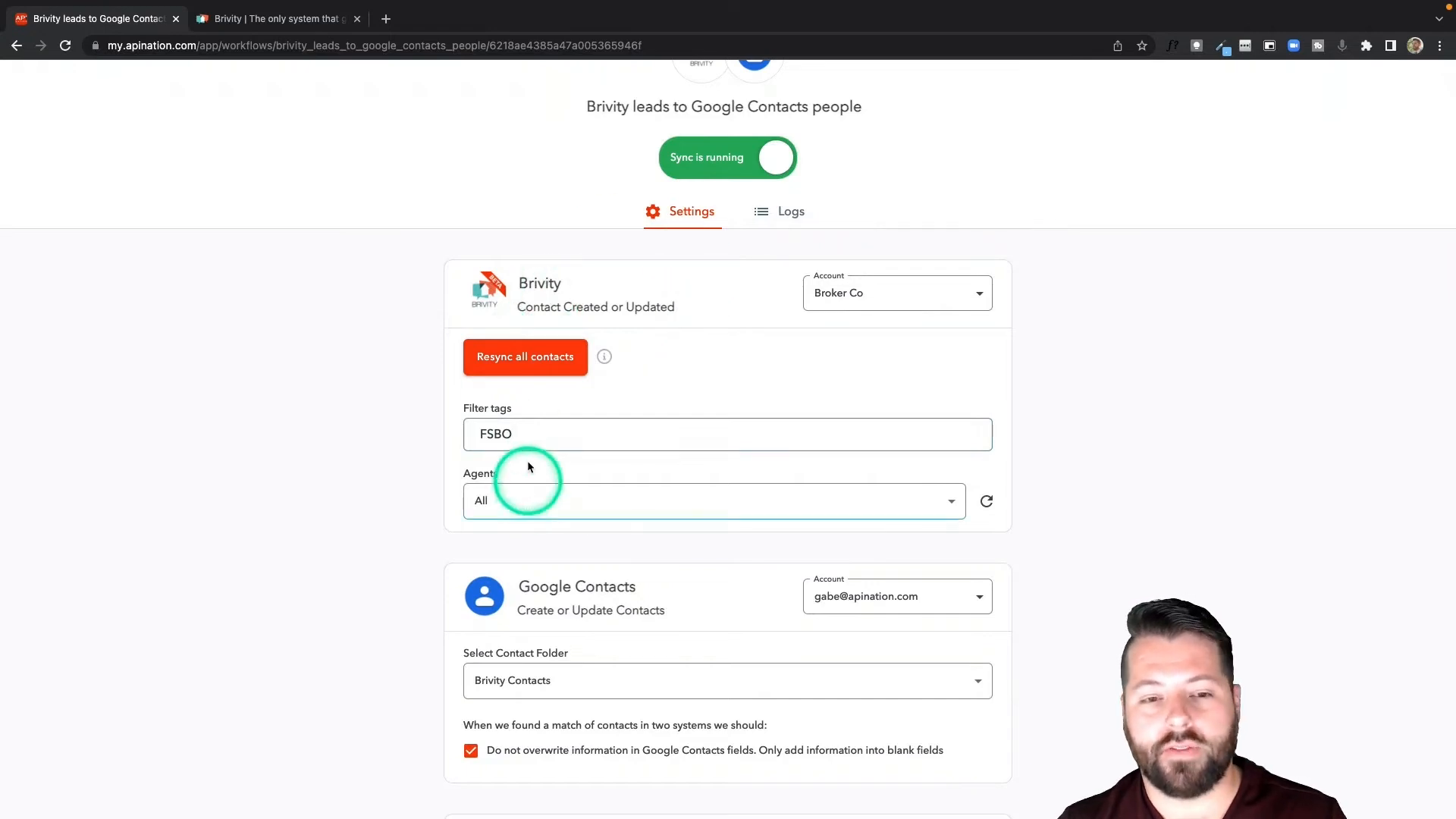
# Clear the FSBO filter tag from the running sync's Brivity settings.
pyautogui.click(529, 439)
pyautogui.press('BackSpace')
pyautogui.press('BackSpace')
pyautogui.press('BackSpace')
pyautogui.press('BackSpace')
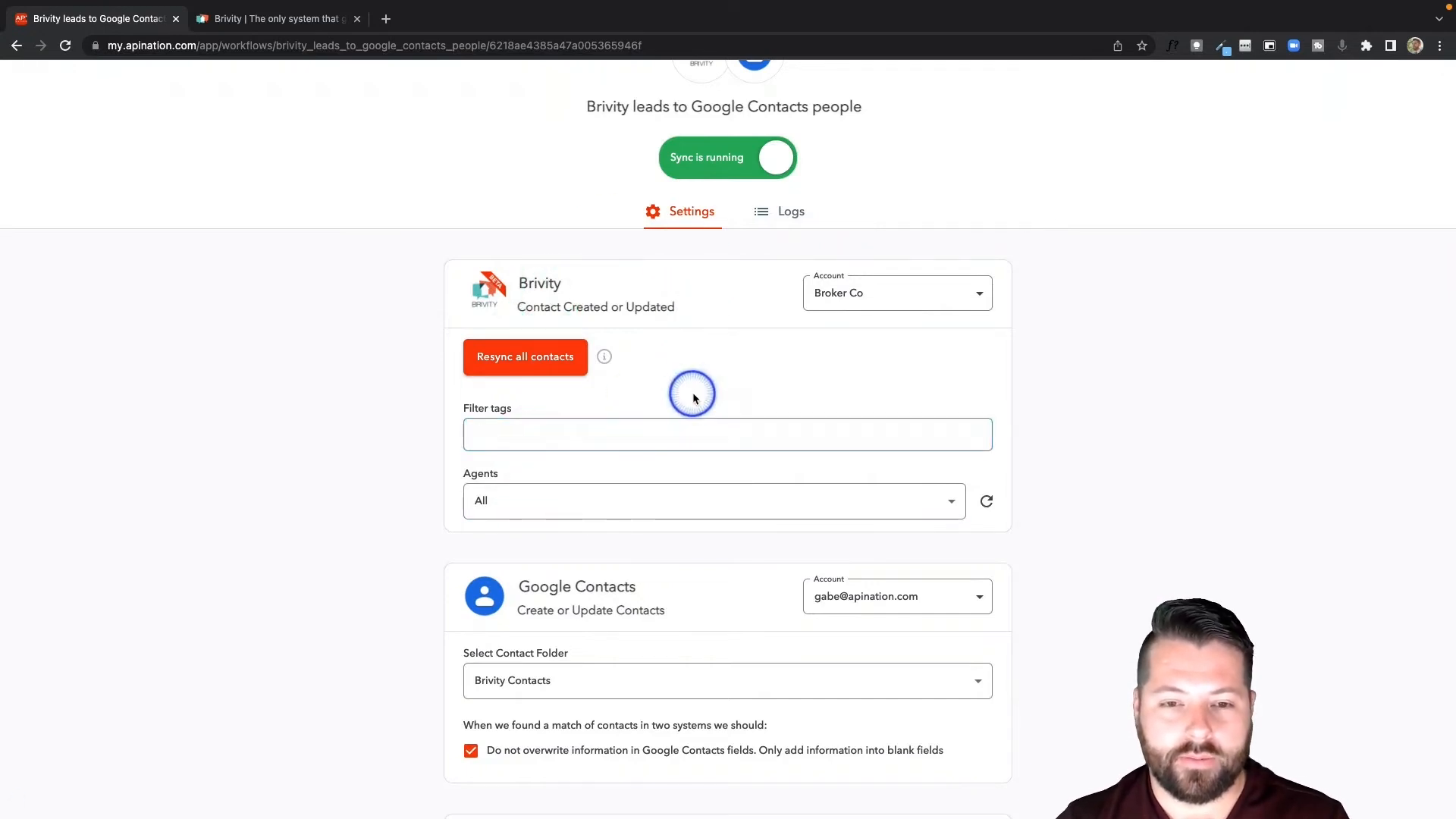
pyautogui.click(693, 393)
# From the Brivity app page, pair Brivity with Google Contacts and create a Google Contacts contacts to Brivity leads sync.
pyautogui.scroll(3, 693, 393)
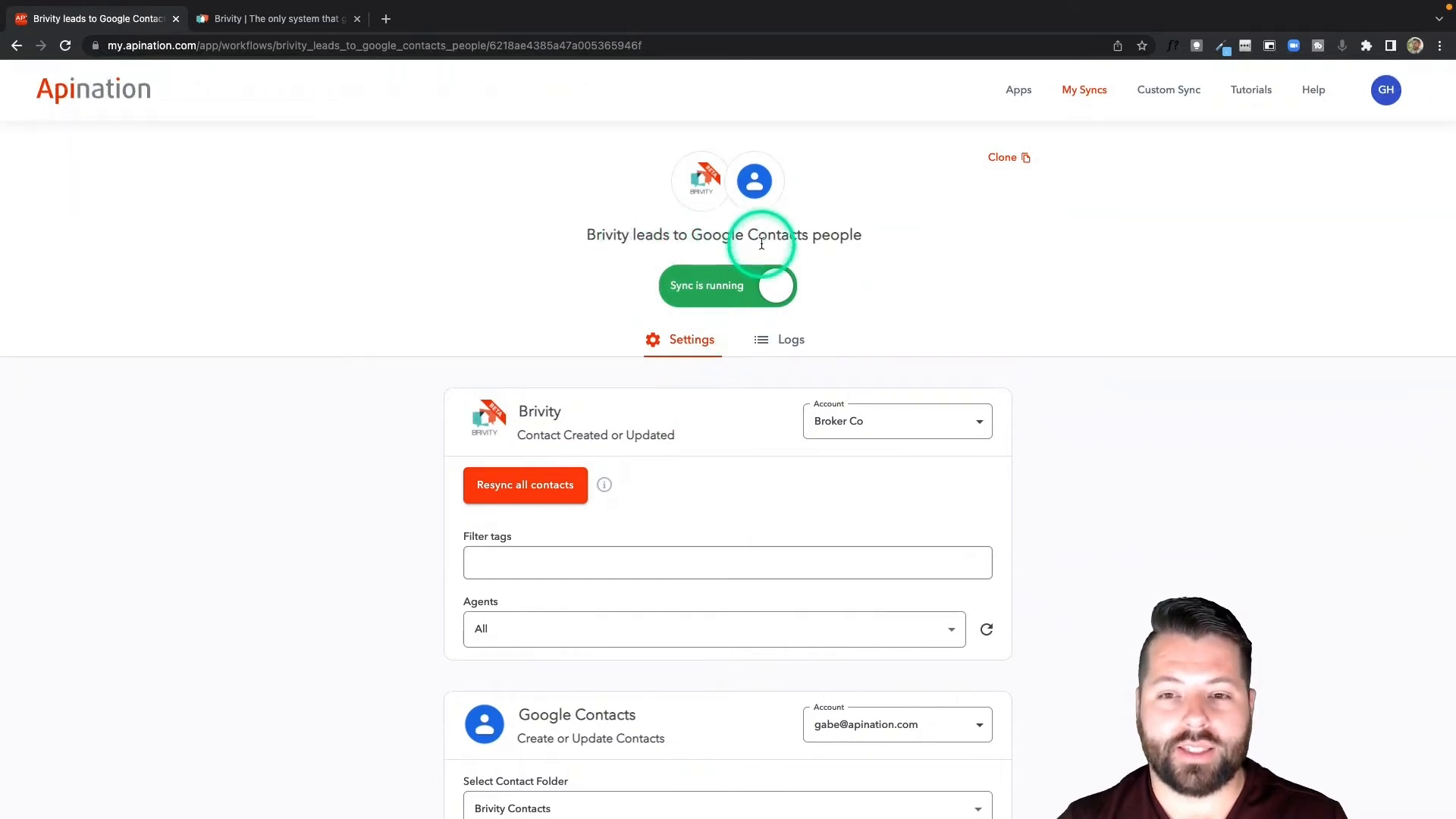
pyautogui.click(701, 185)
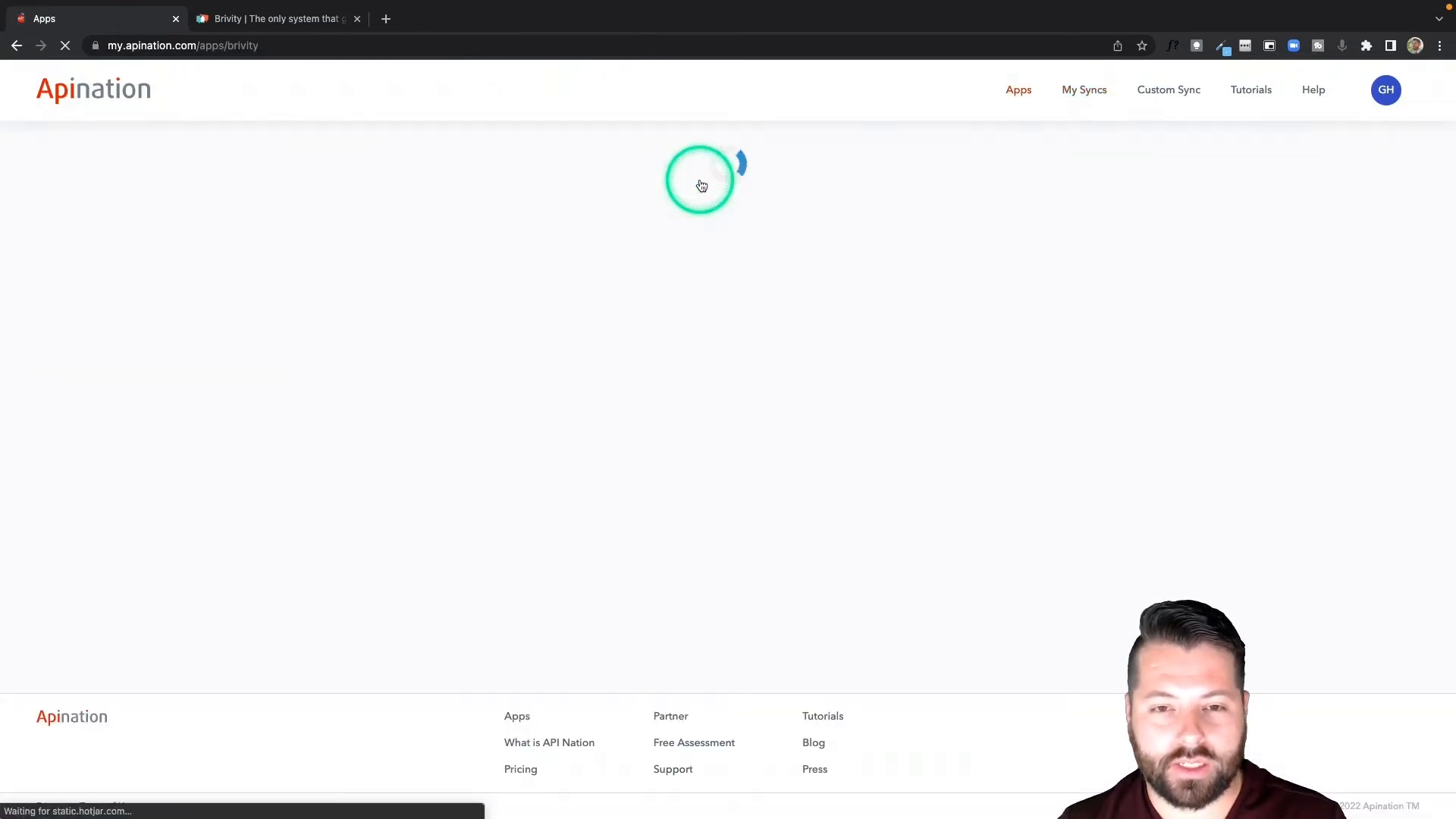
pyautogui.scroll(-4, 707, 454)
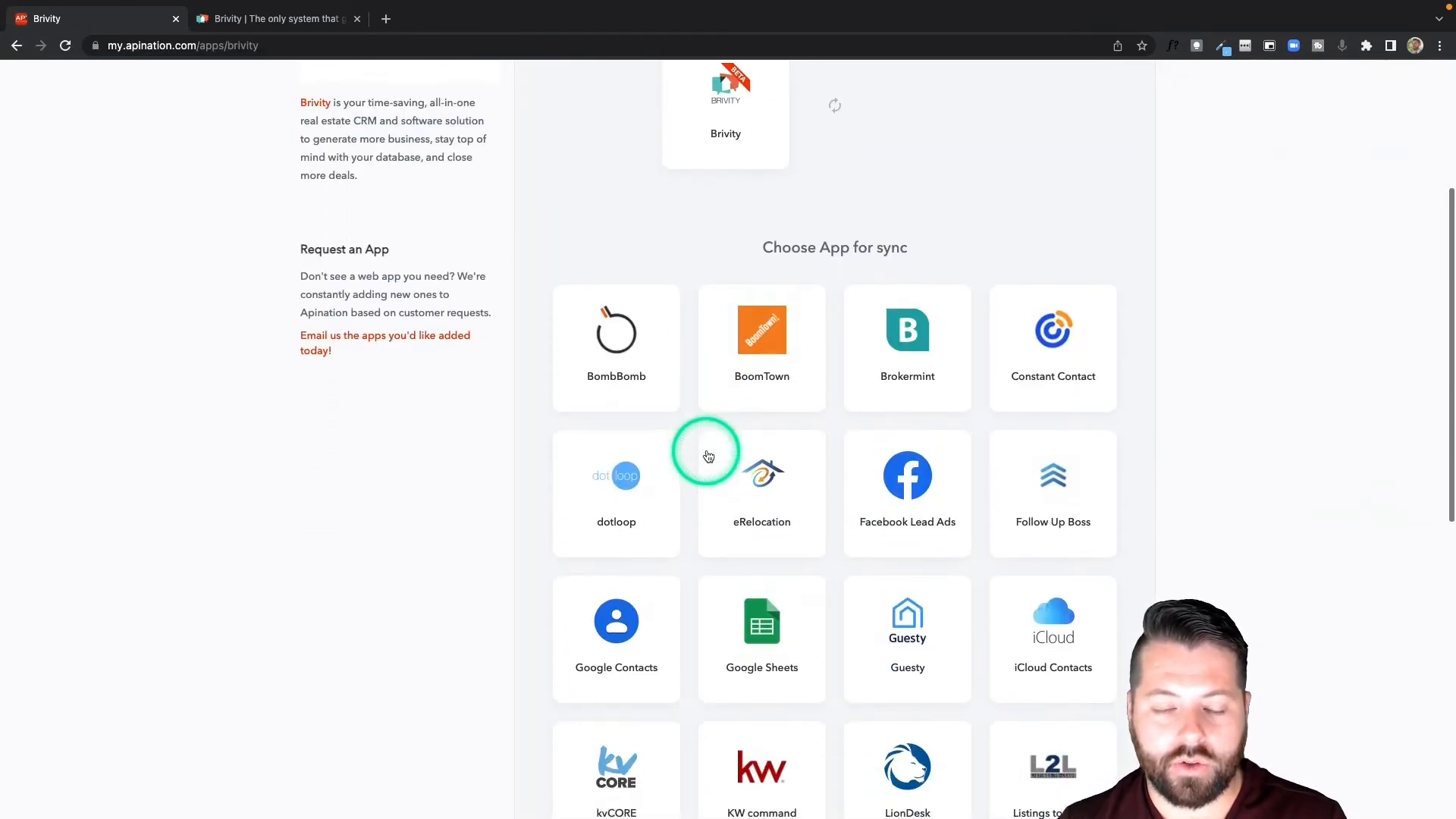
pyautogui.click(634, 617)
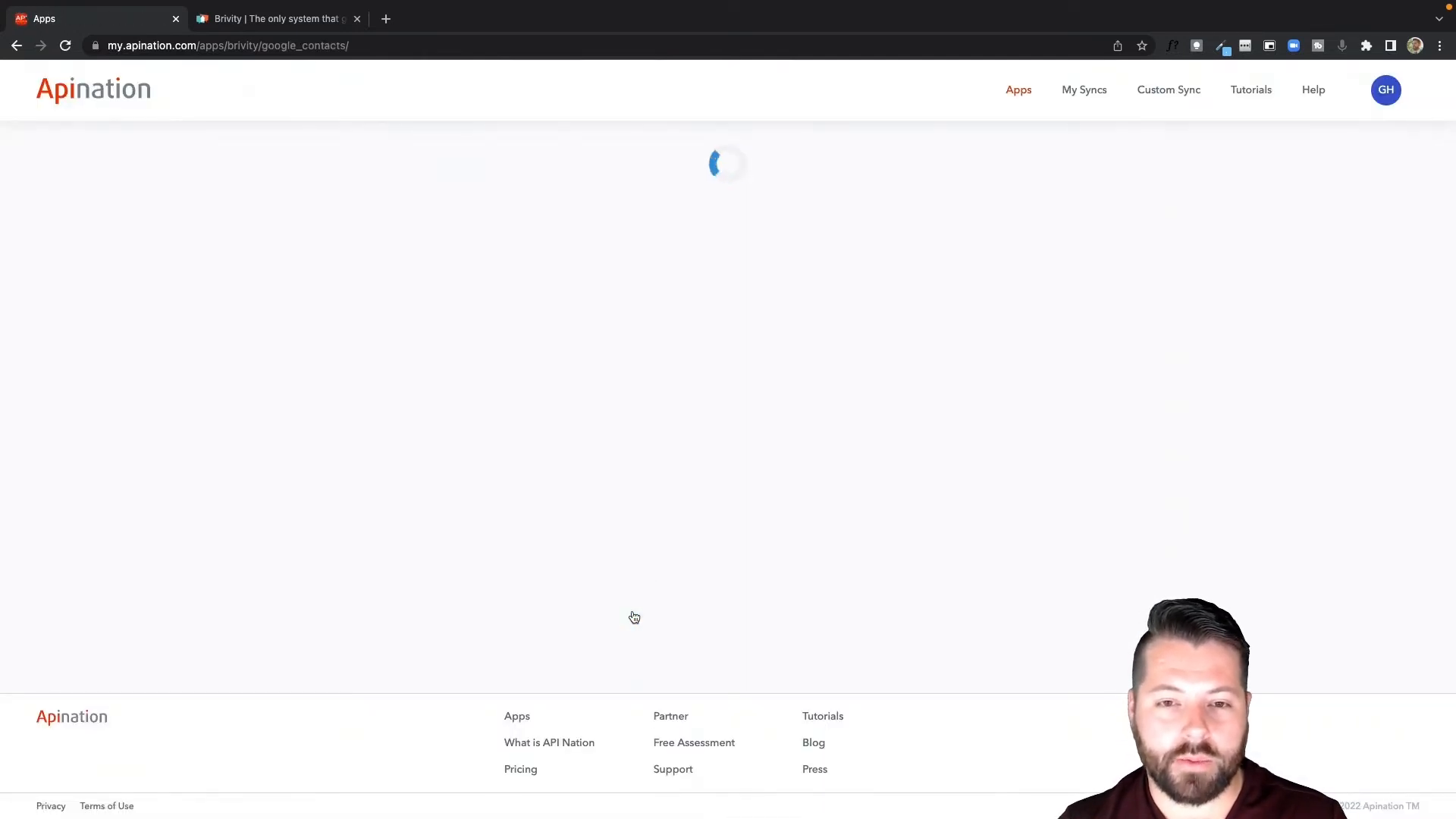
pyautogui.click(1069, 669)
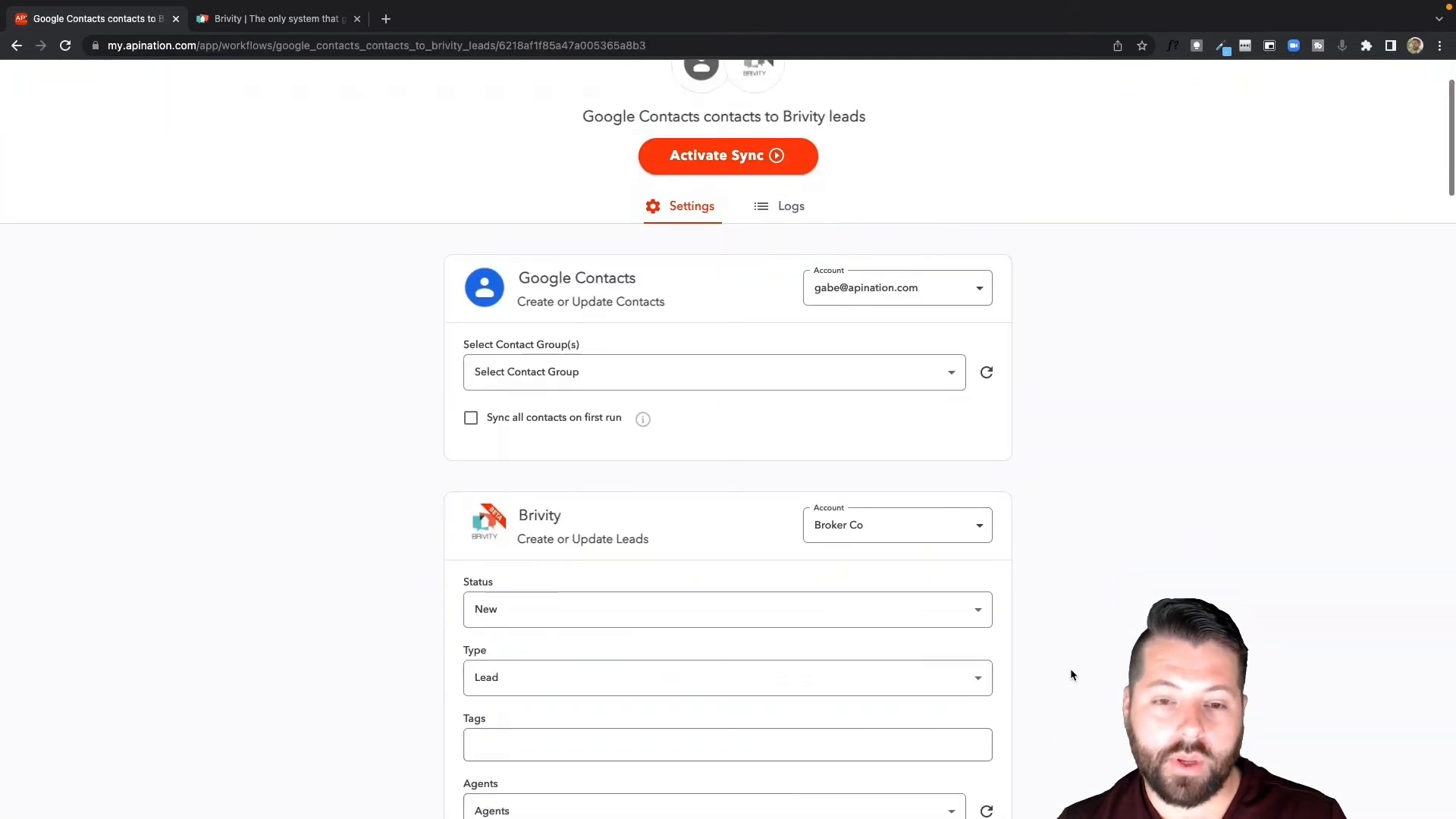
# Select Brivity Contacts as the Google Contacts group for the new sync, after trying the Default group.
pyautogui.scroll(-1, 1070, 670)
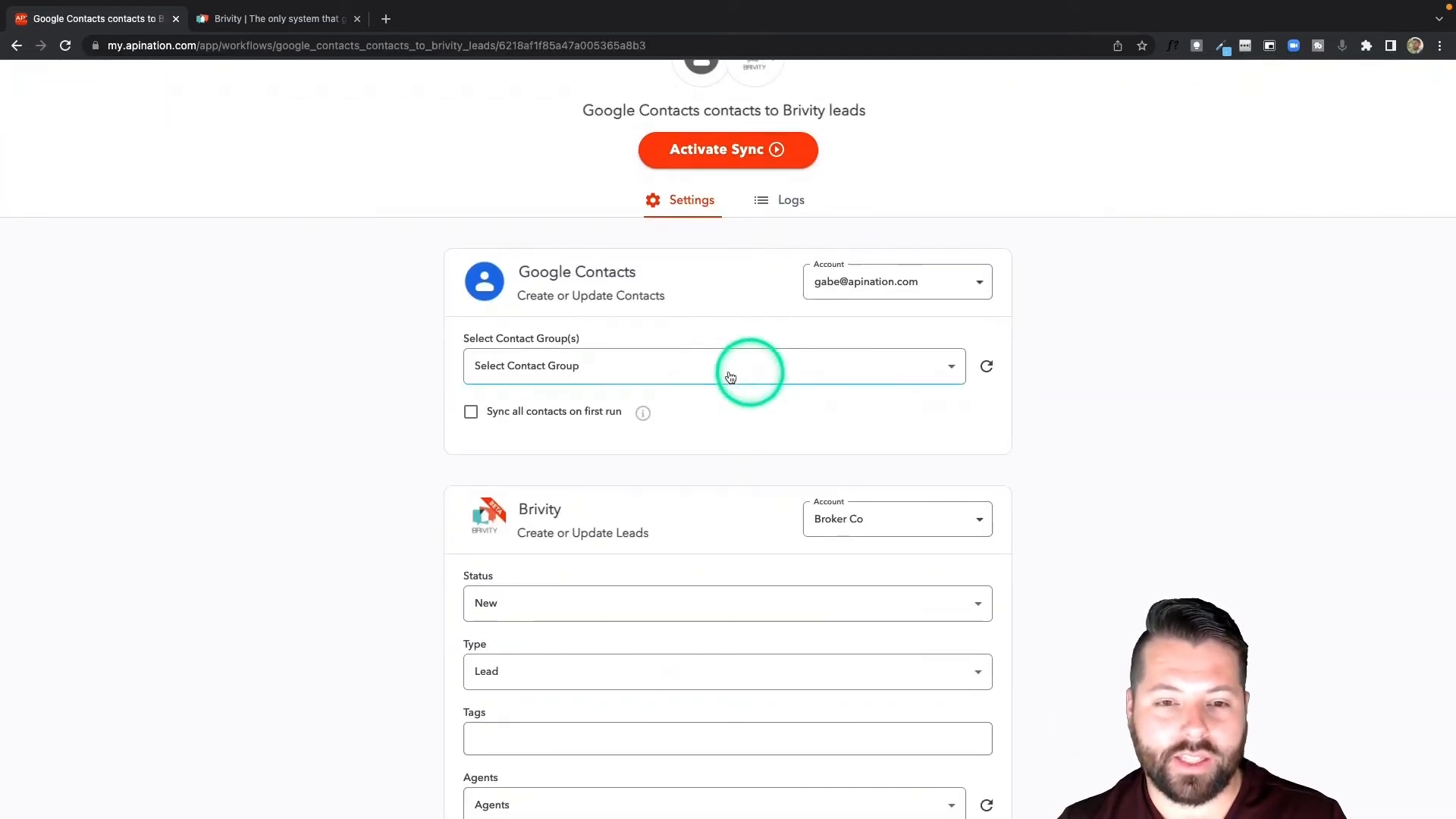
pyautogui.click(637, 371)
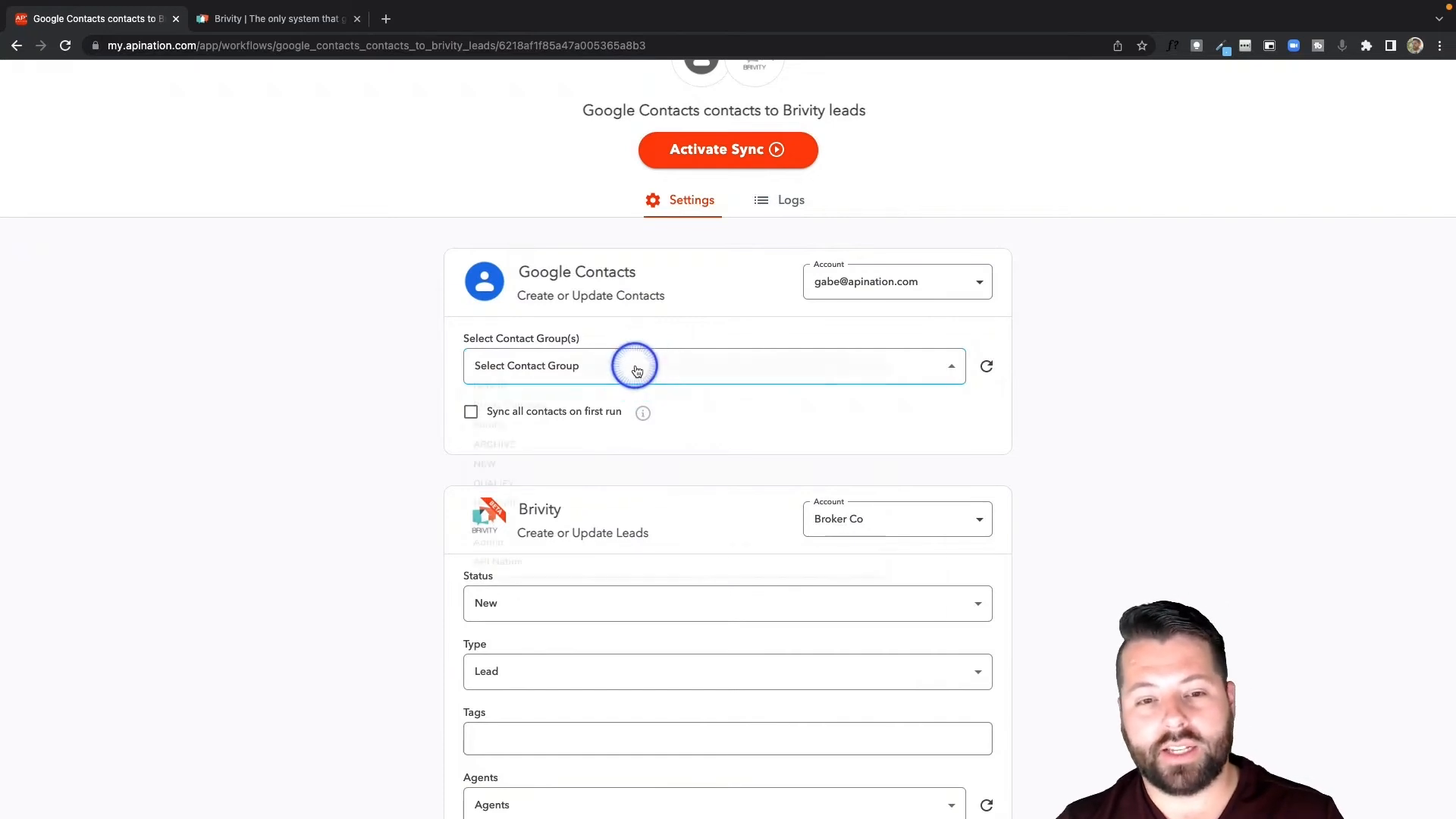
pyautogui.click(580, 389)
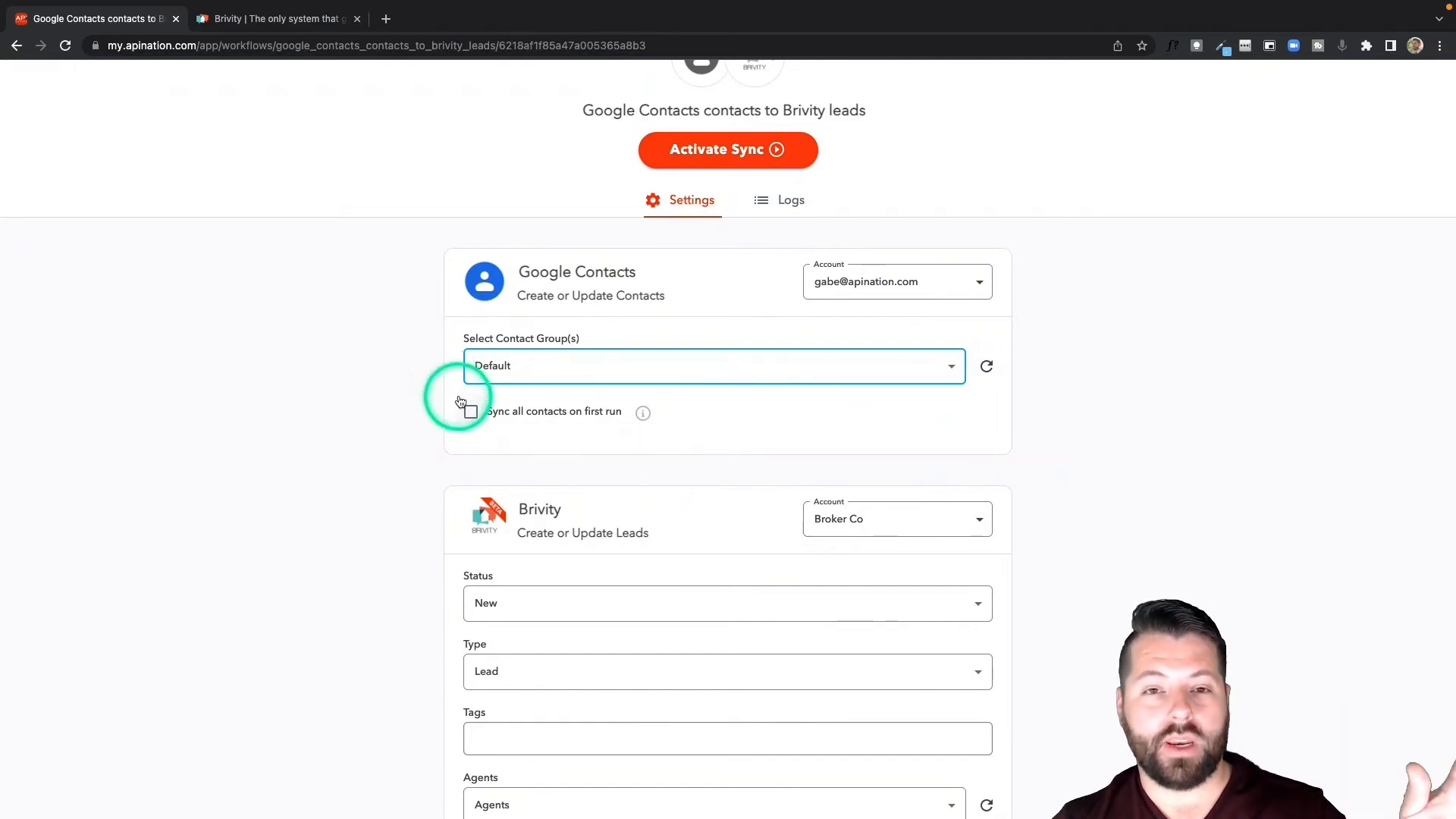
pyautogui.click(522, 371)
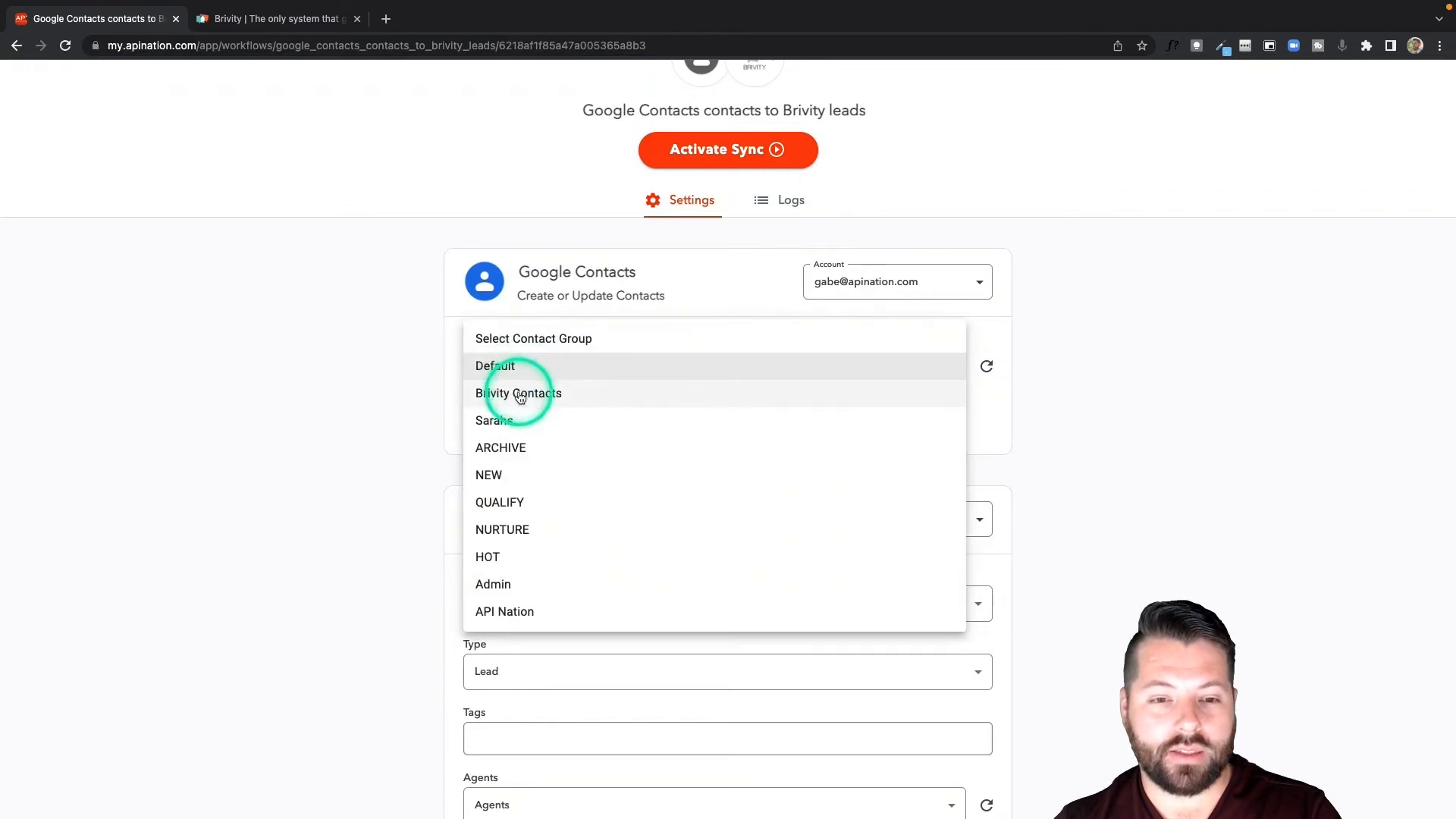
pyautogui.click(520, 394)
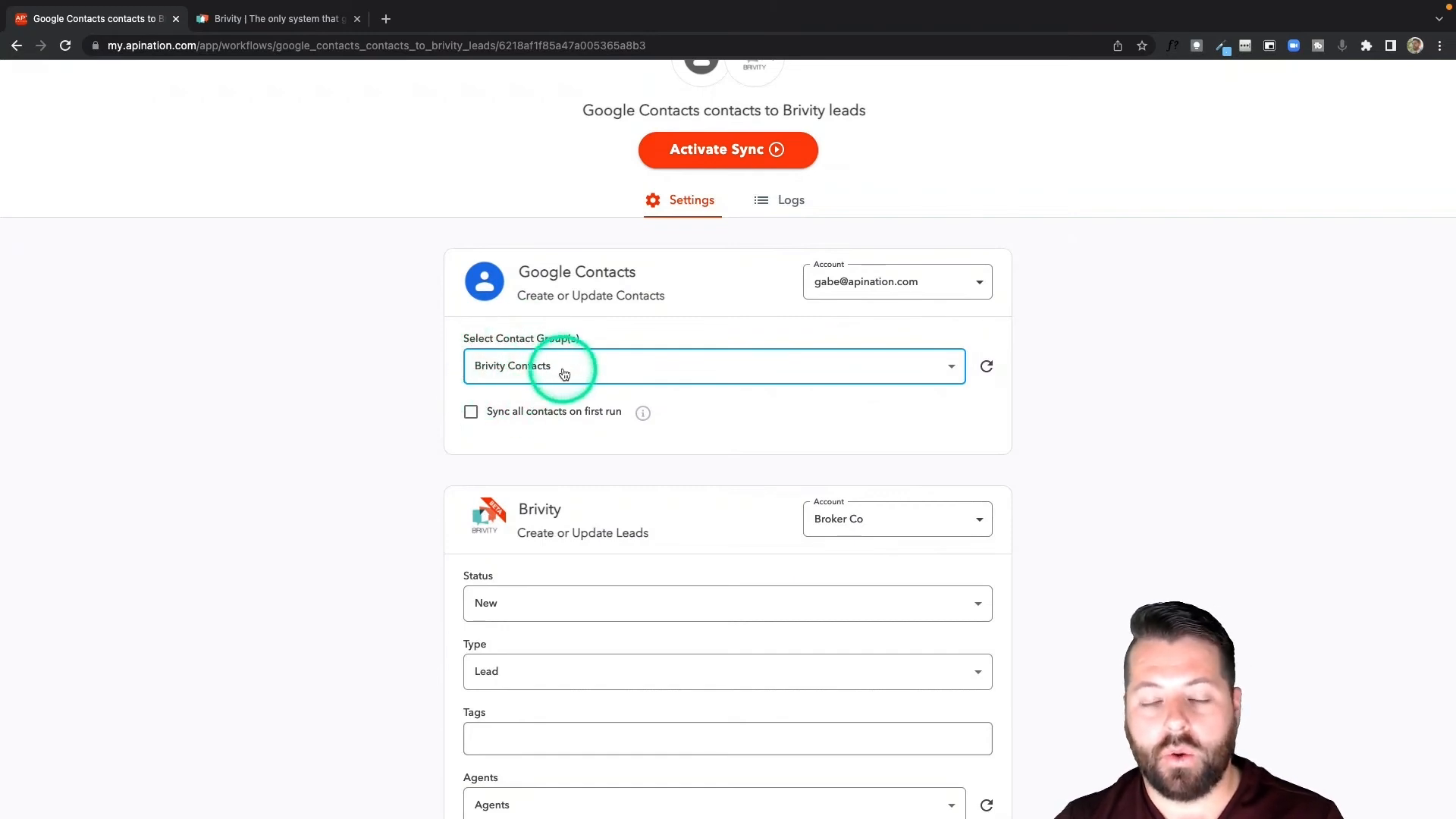
# Enable syncing all contacts on the first run for the Google Contacts side of the new sync.
pyautogui.scroll(-1, 574, 408)
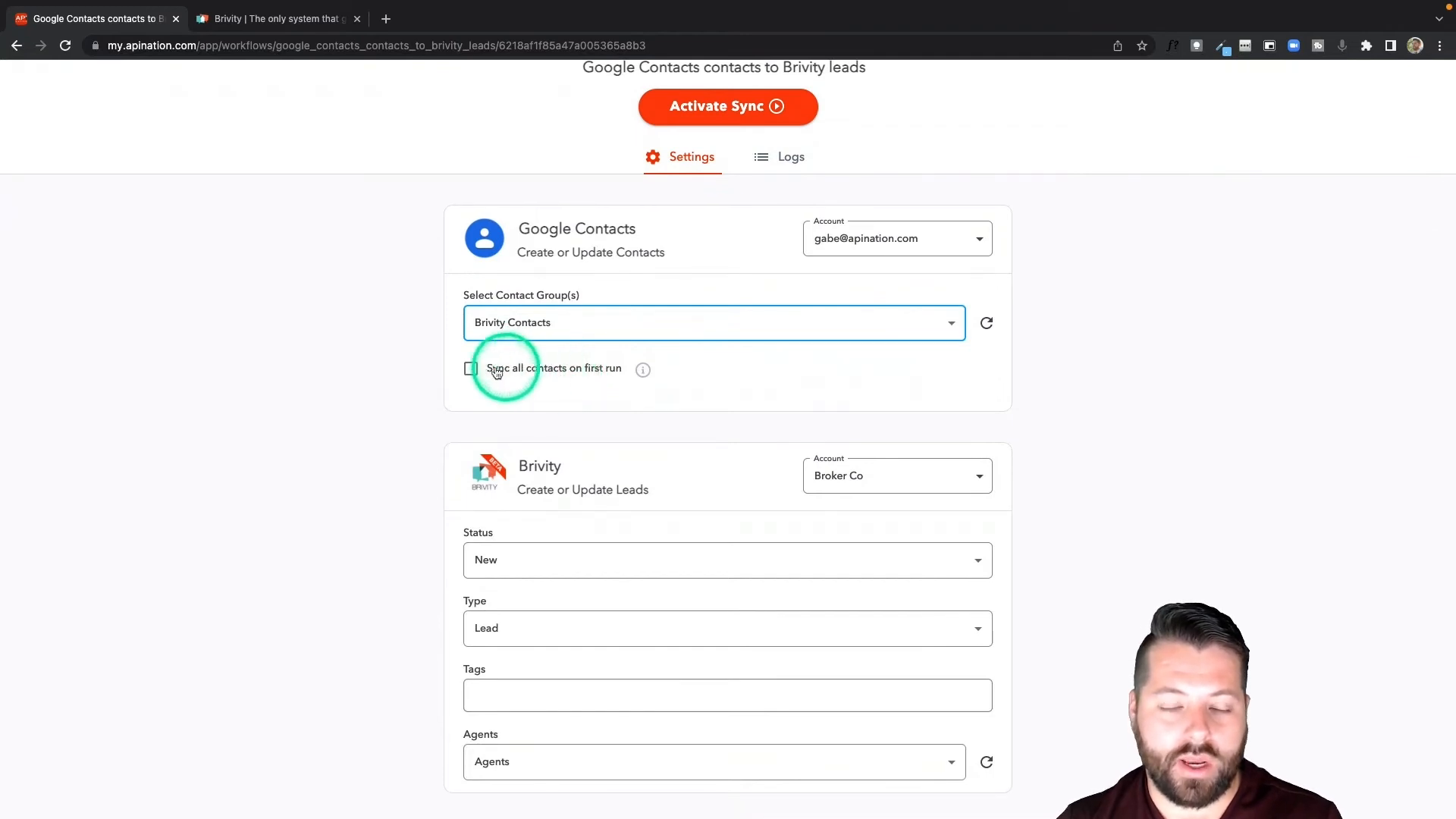
pyautogui.click(471, 368)
pyautogui.scroll(-3, 584, 443)
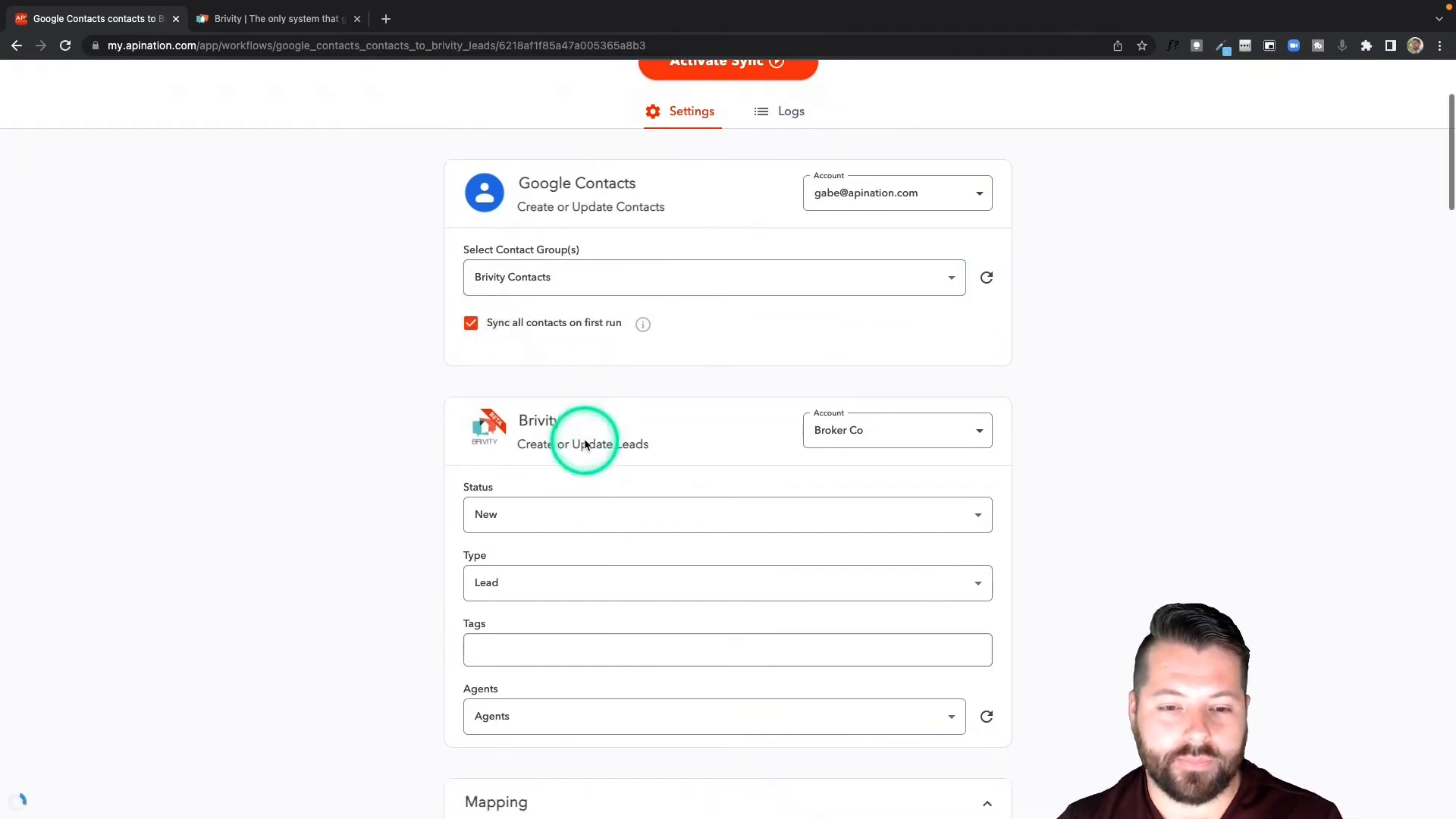
# Review the Brivity lead status and type options and the field mapping between Google Contacts and Brivity.
pyautogui.scroll(-3, 584, 444)
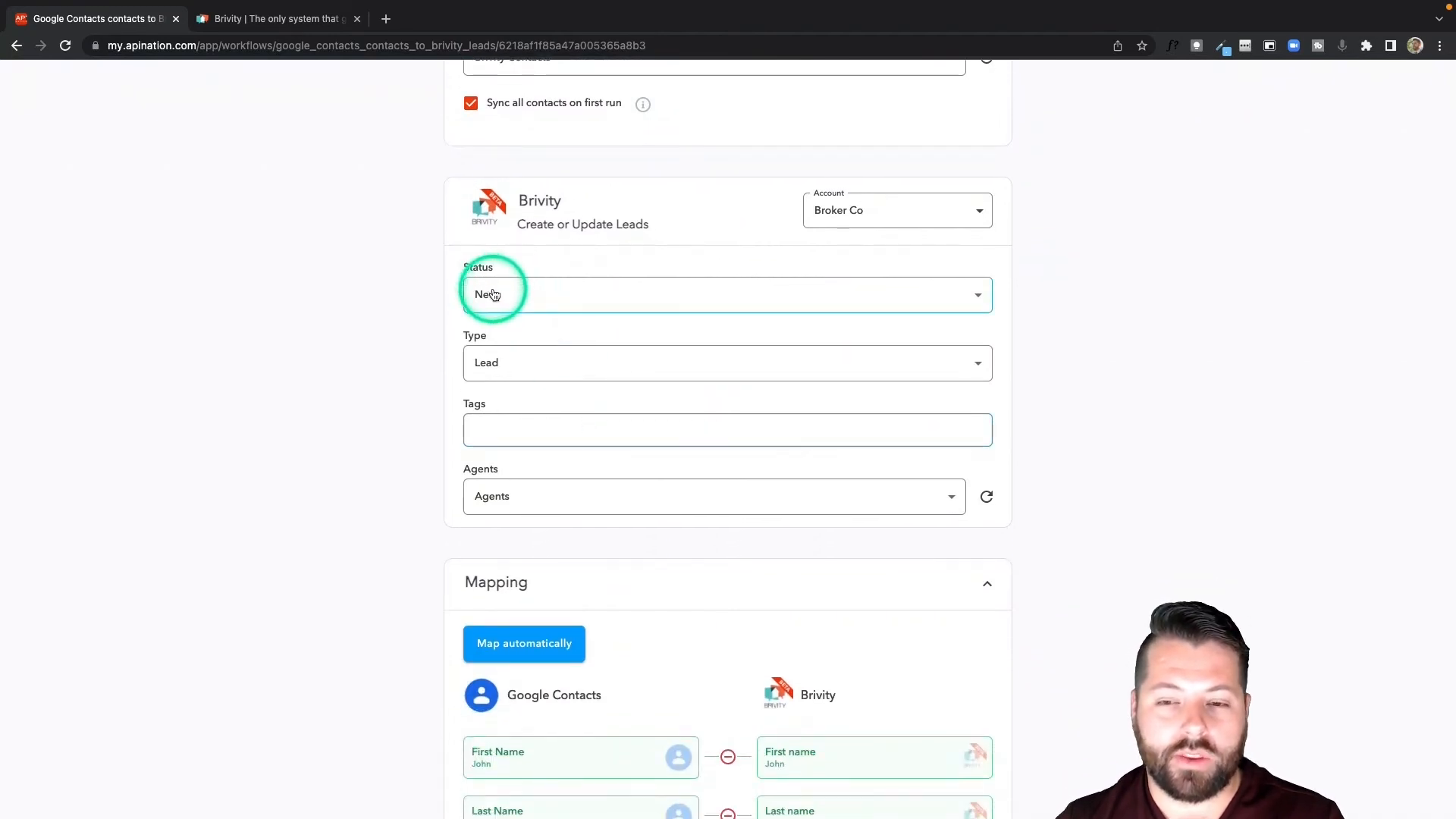
pyautogui.click(493, 295)
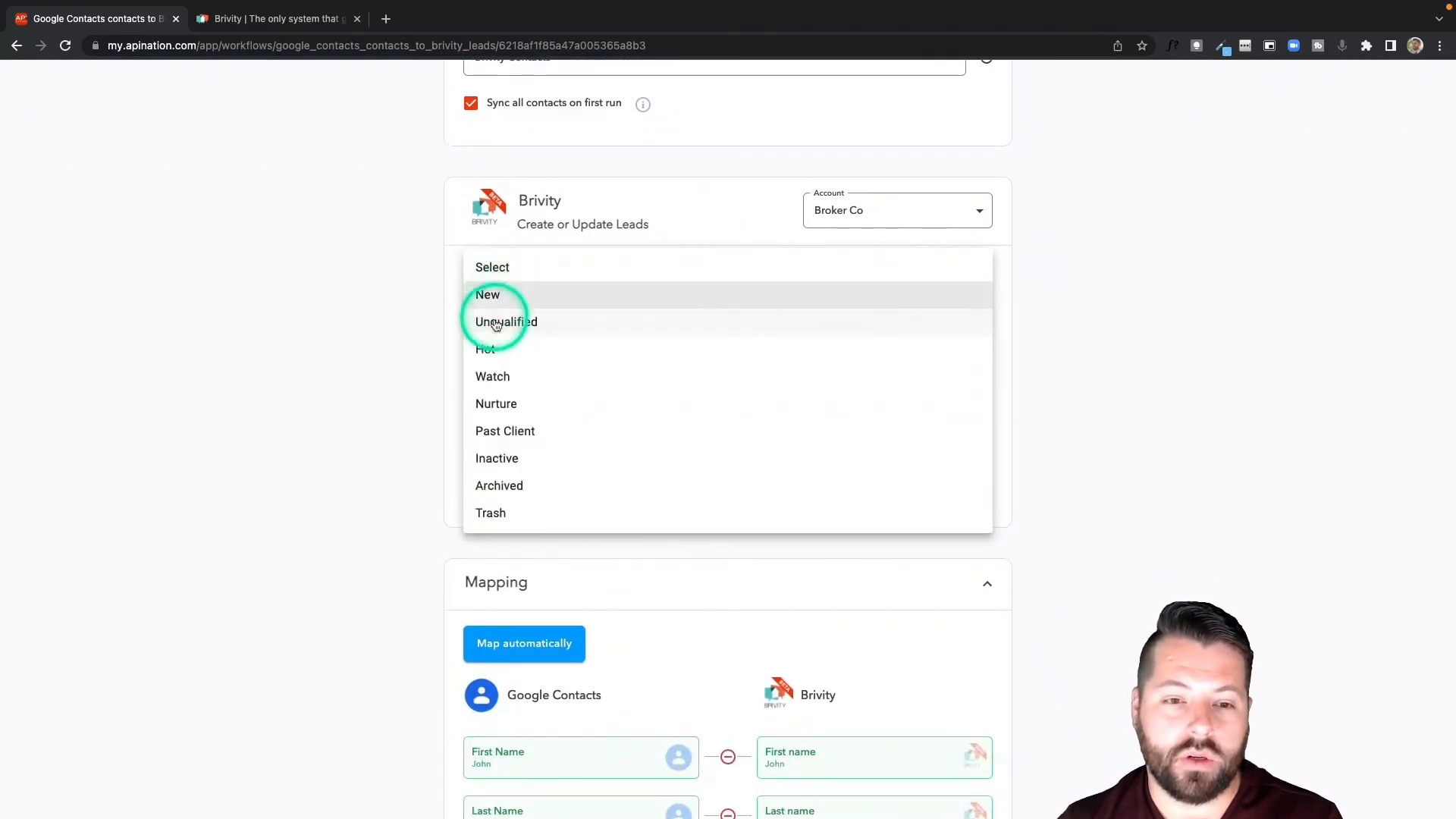
pyautogui.click(444, 430)
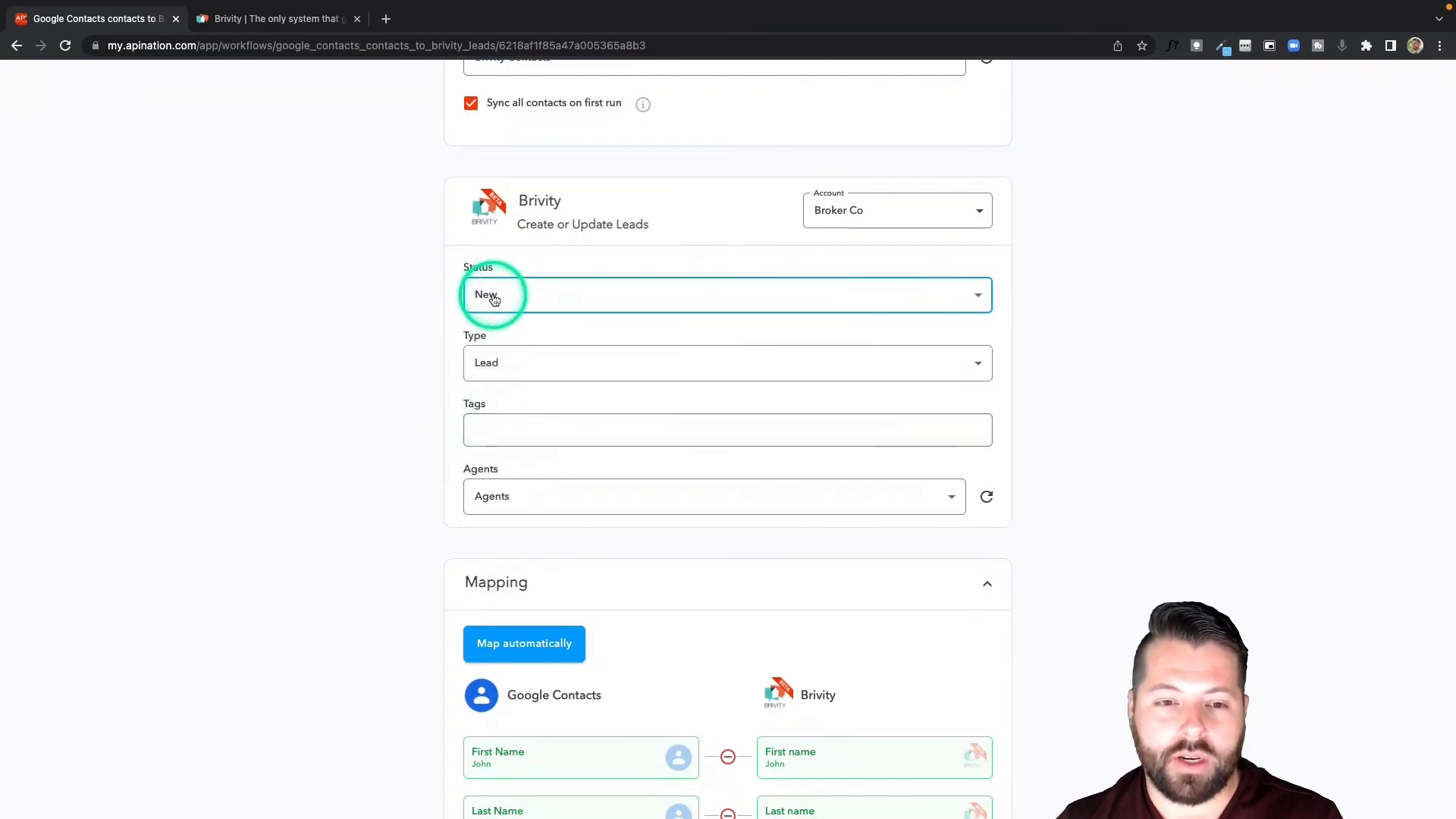
pyautogui.click(498, 363)
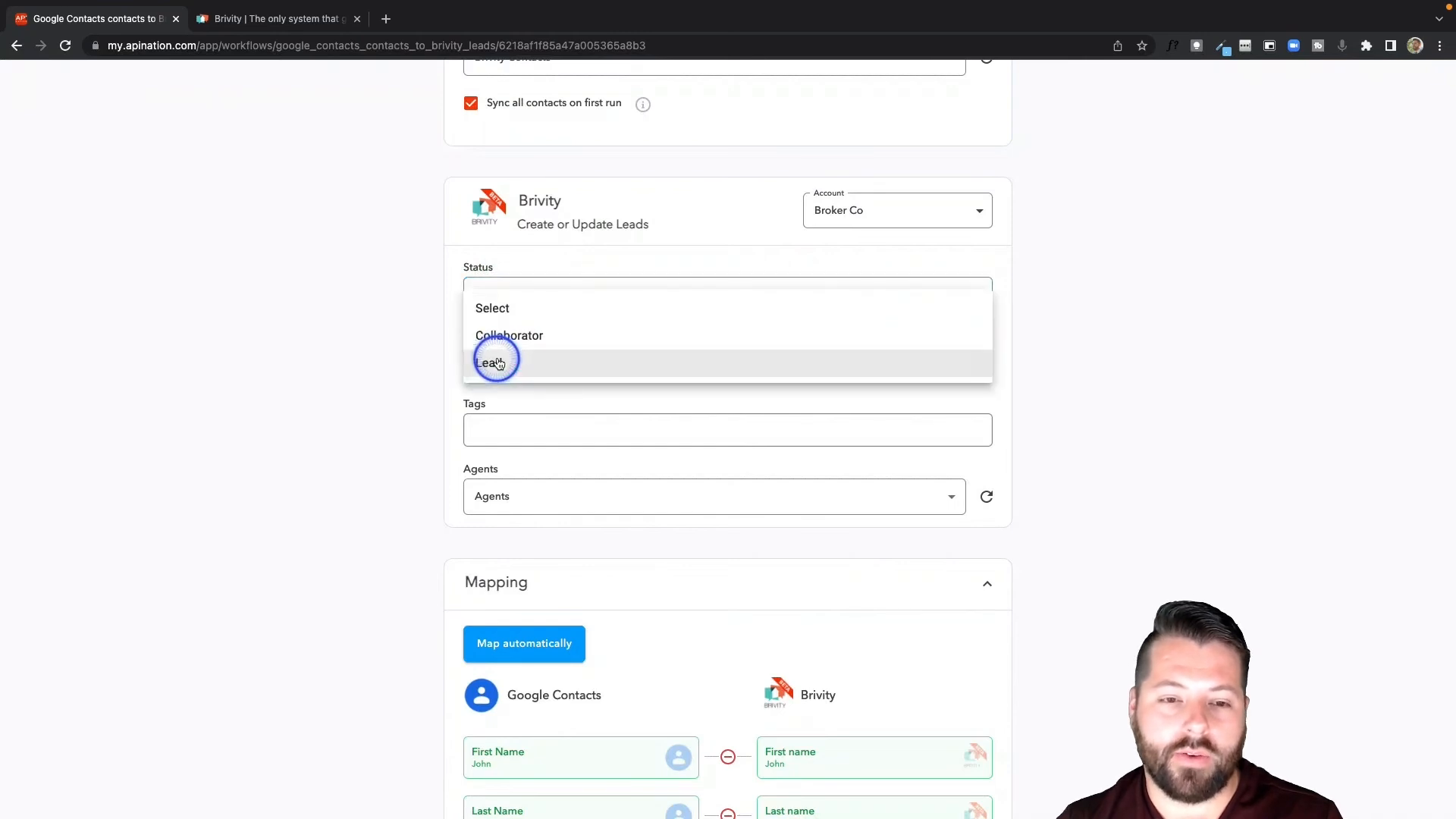
pyautogui.click(434, 372)
pyautogui.scroll(-2, 444, 453)
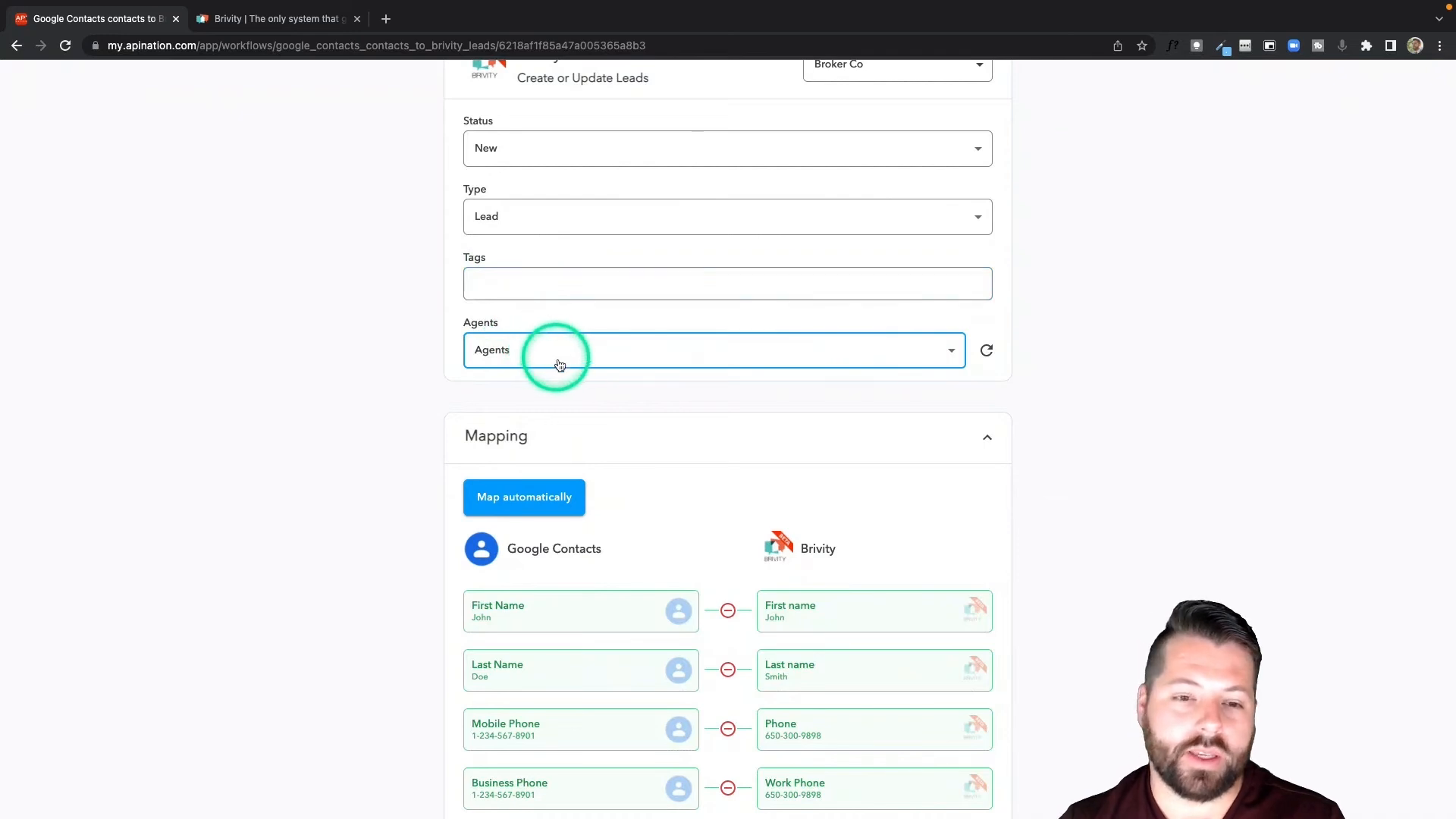
pyautogui.scroll(-6, 688, 464)
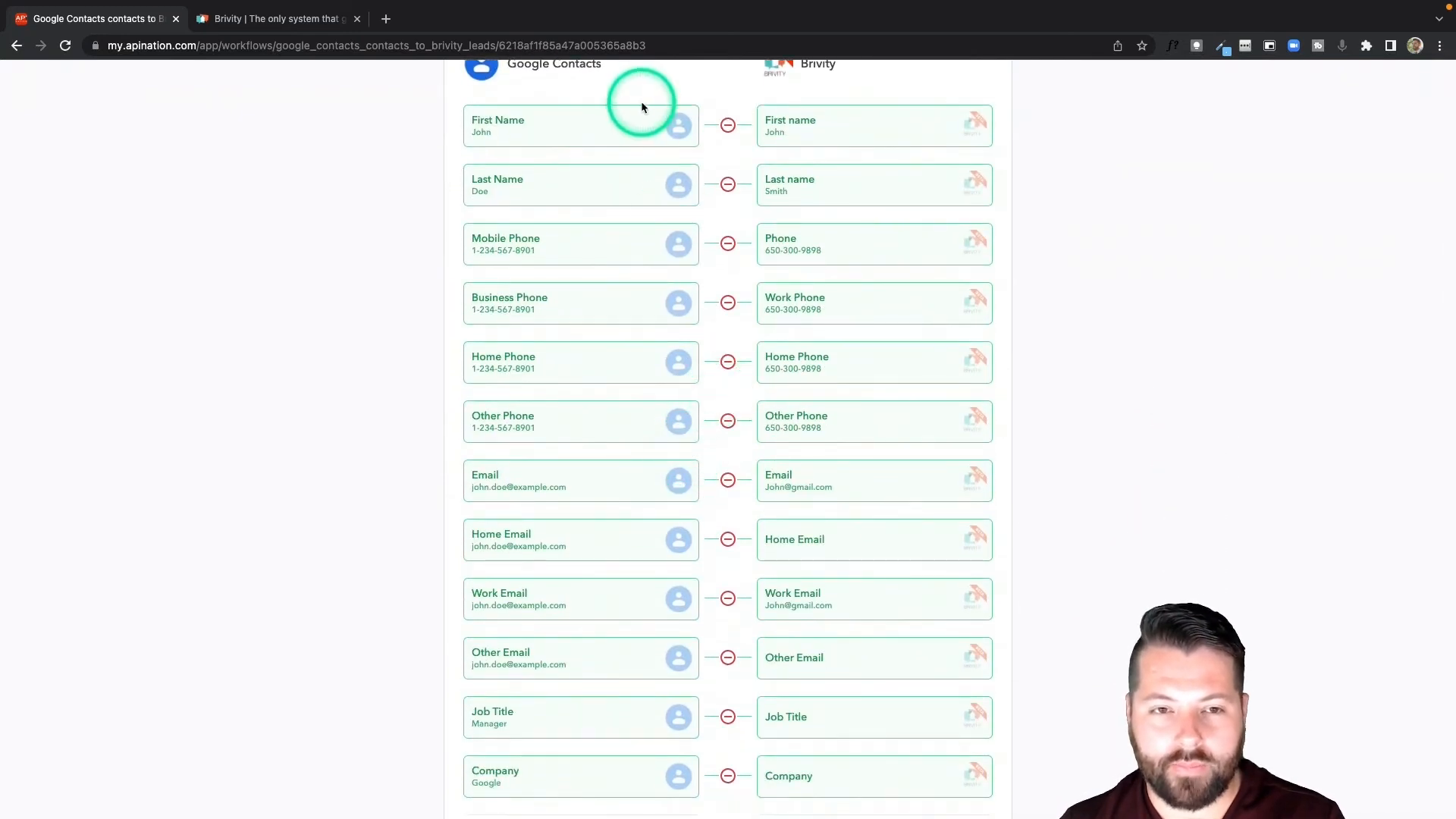
pyautogui.scroll(-6, 726, 541)
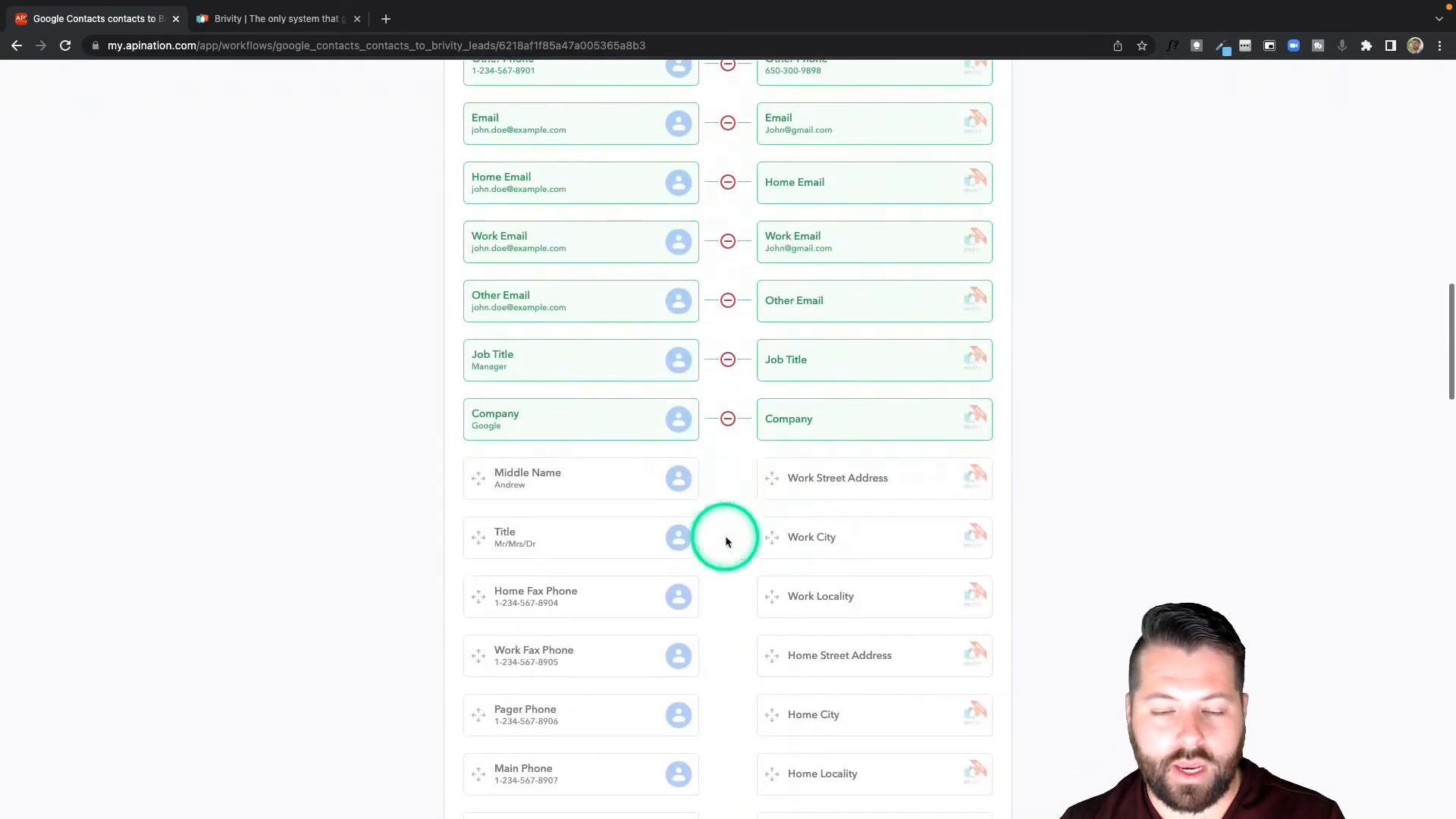
pyautogui.scroll(-4, 726, 537)
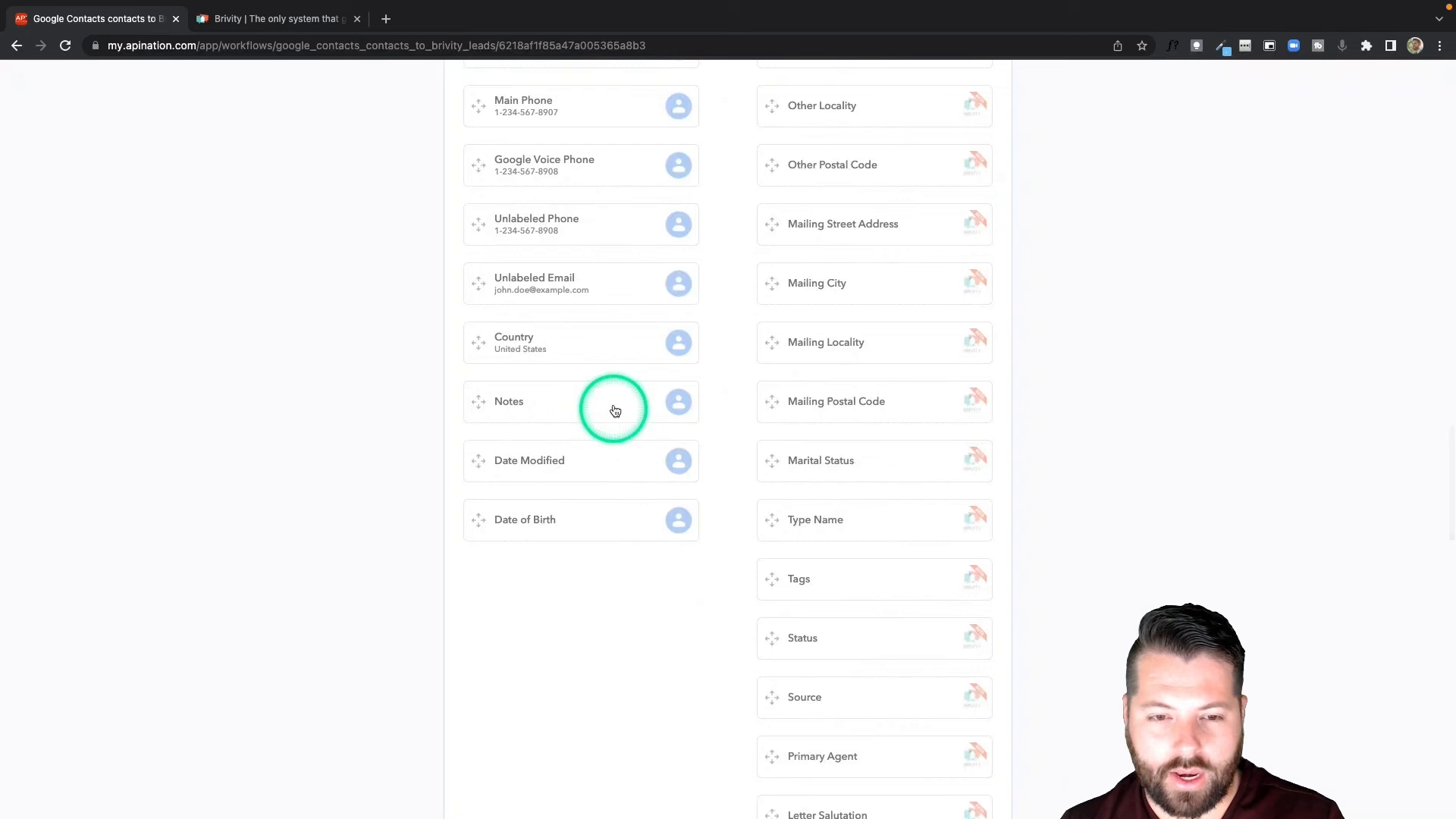
pyautogui.moveTo(615, 410); pyautogui.dragTo(767, 578)
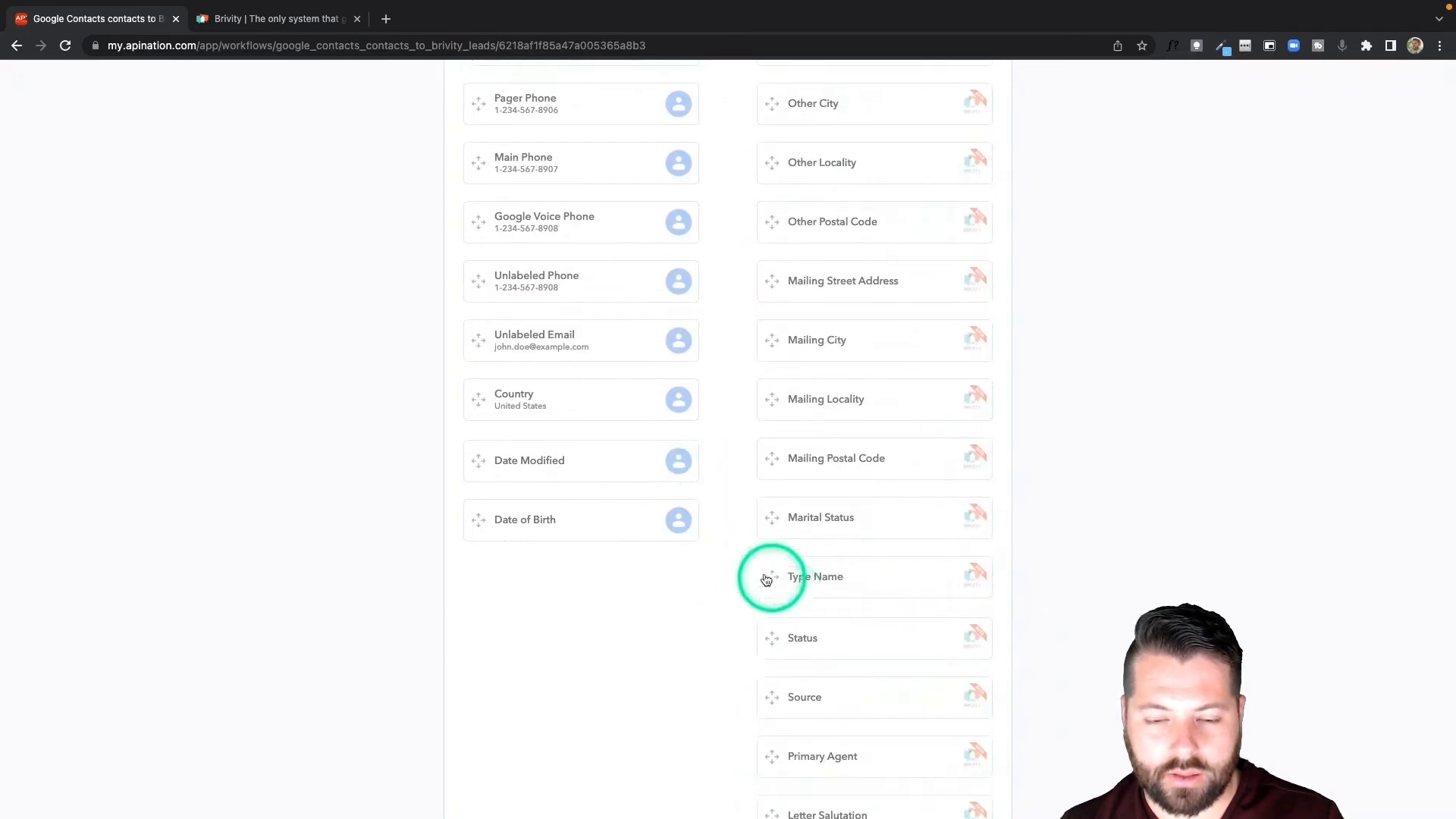
# Activate the Google Contacts contacts to Brivity leads sync and return to the overview of all own syncs.
pyautogui.scroll(15, 743, 566)
pyautogui.scroll(10, 743, 568)
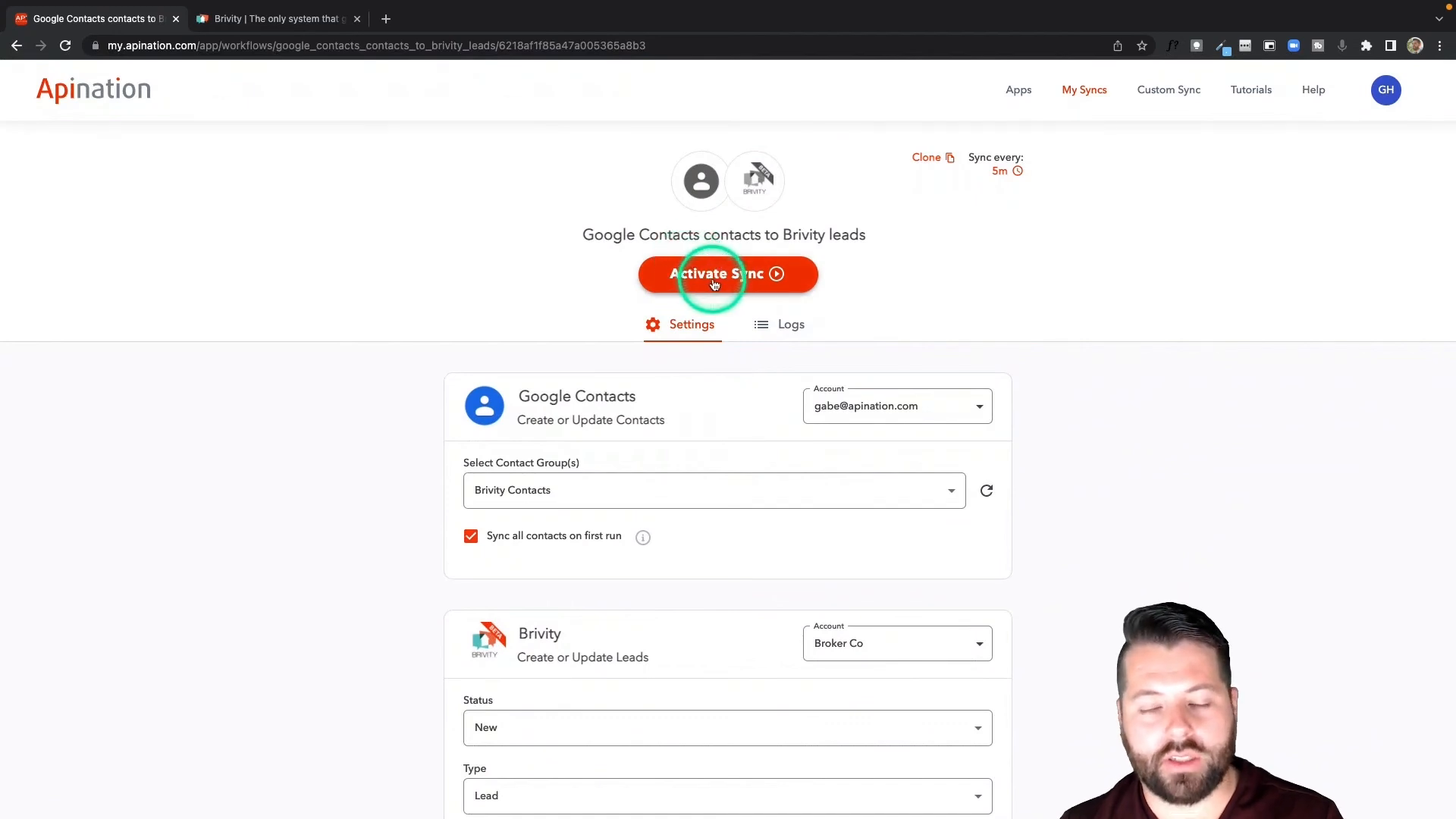
pyautogui.click(736, 277)
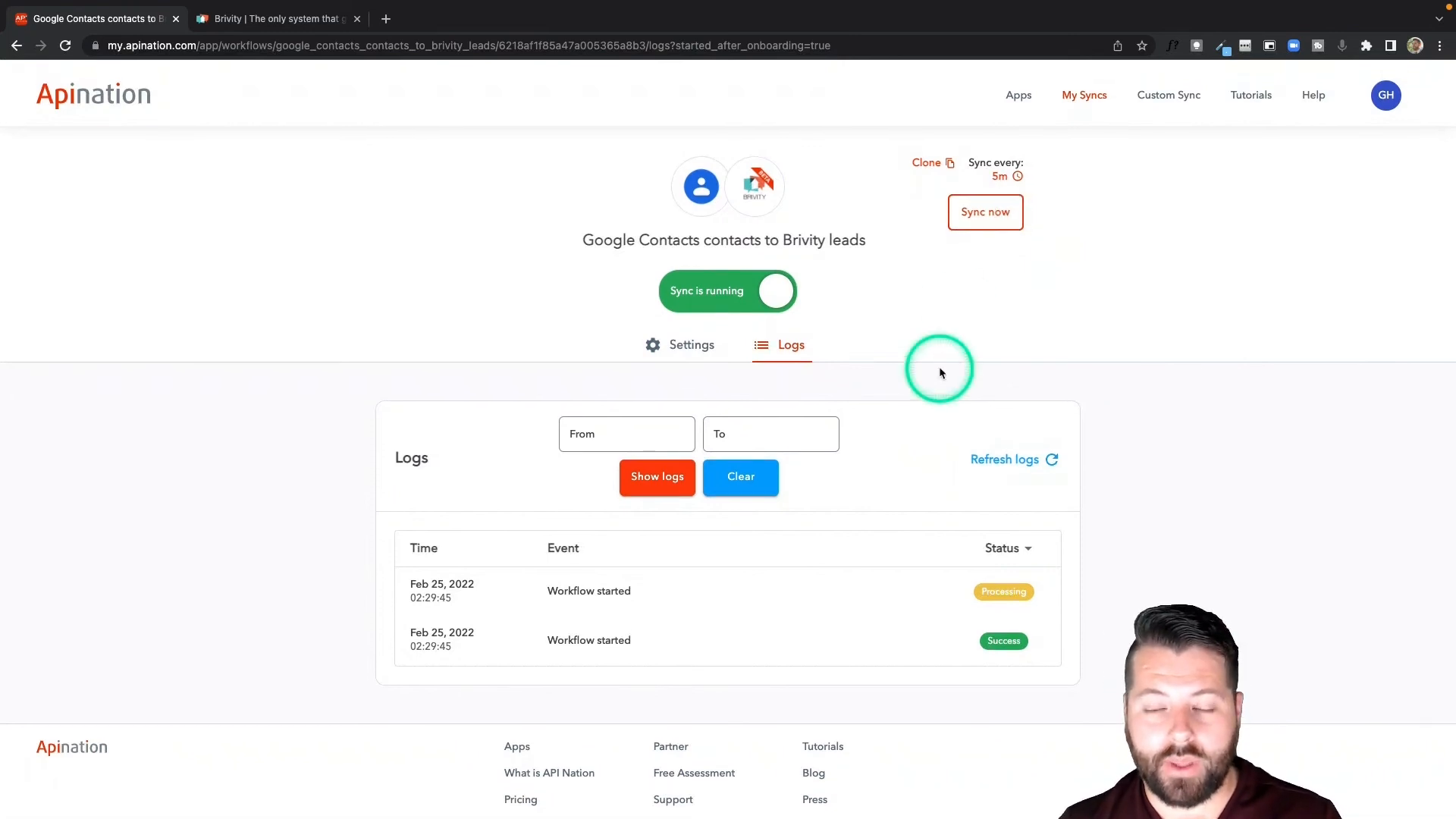
pyautogui.click(1099, 93)
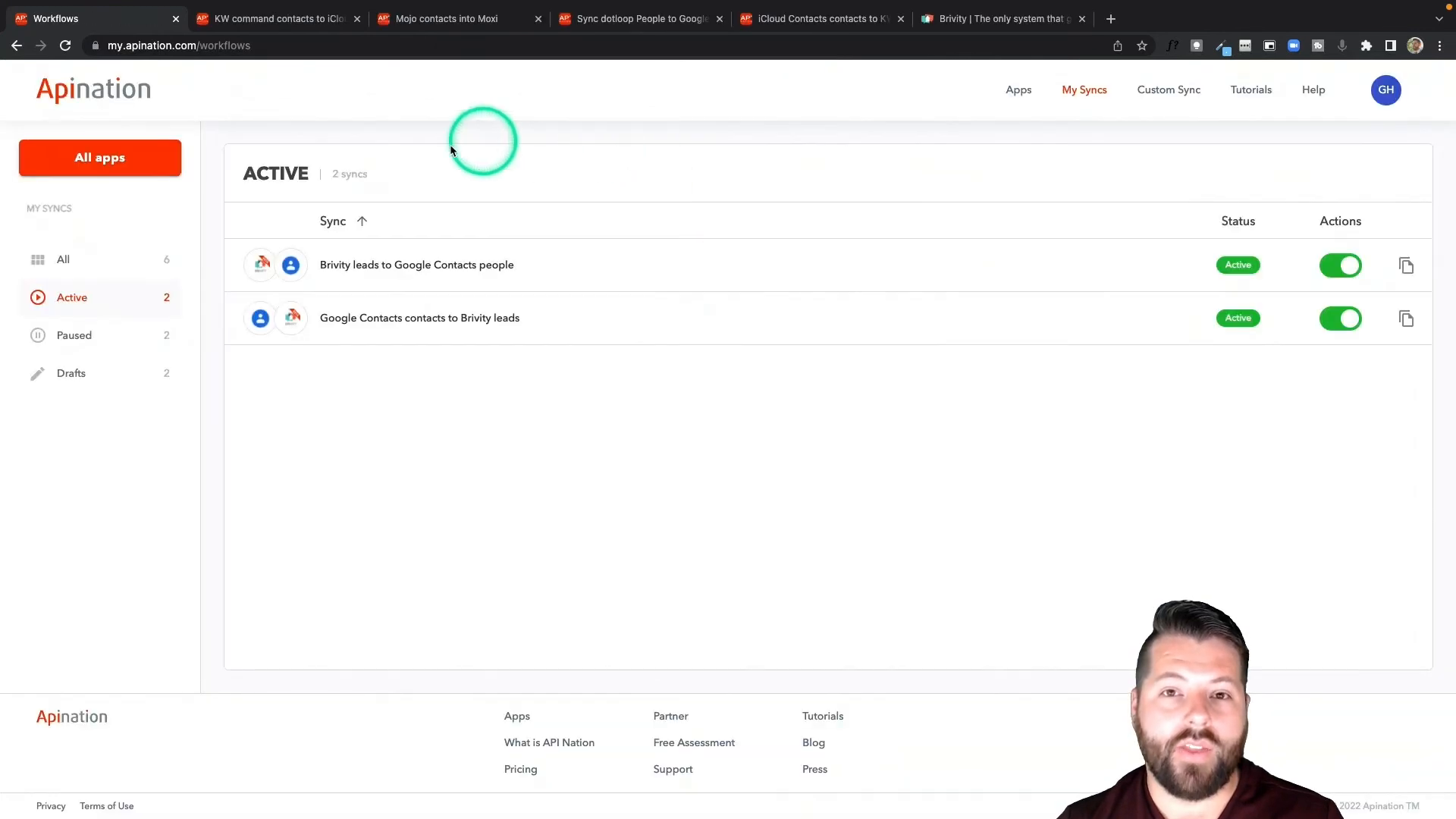